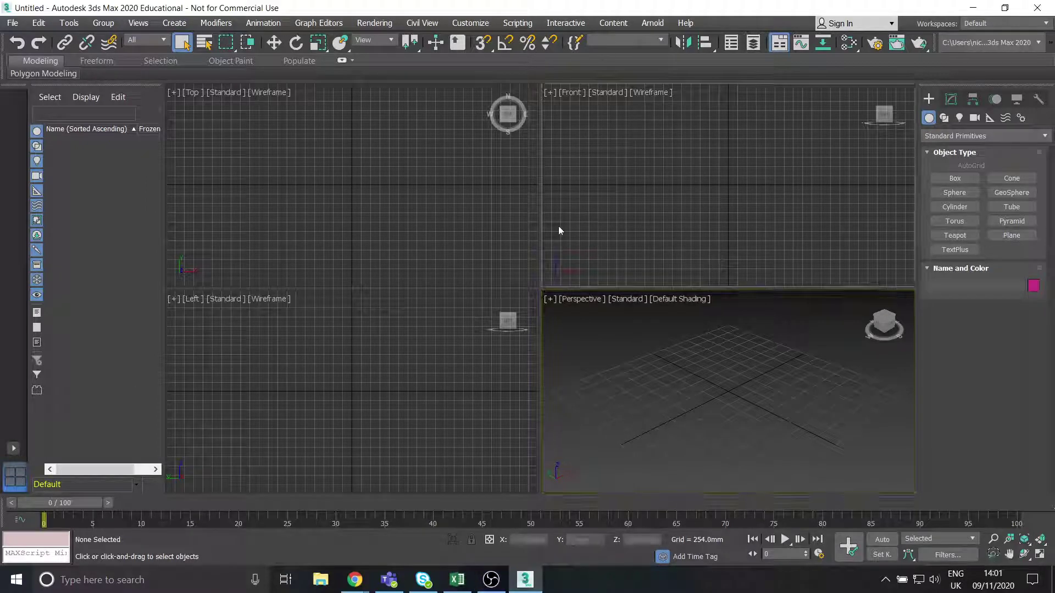
Activate the Perspective viewport and maximize it with Alt+W to replace the four-view layout.
{"action": "left_click", "coordinate": [697, 220]}
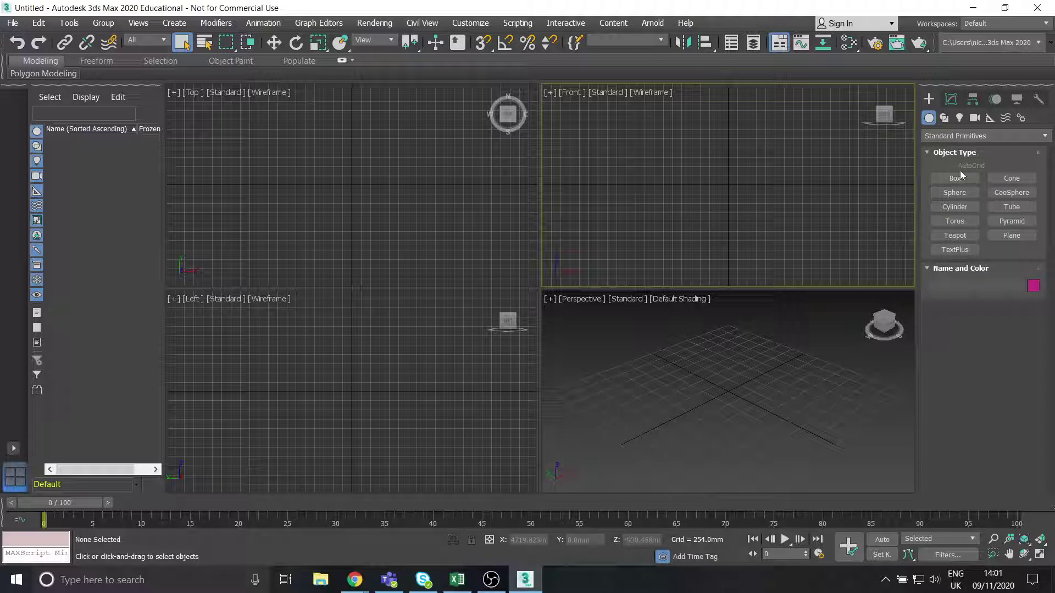
{"action": "left_click", "coordinate": [690, 331]}
{"action": "left_click", "coordinate": [1039, 556]}
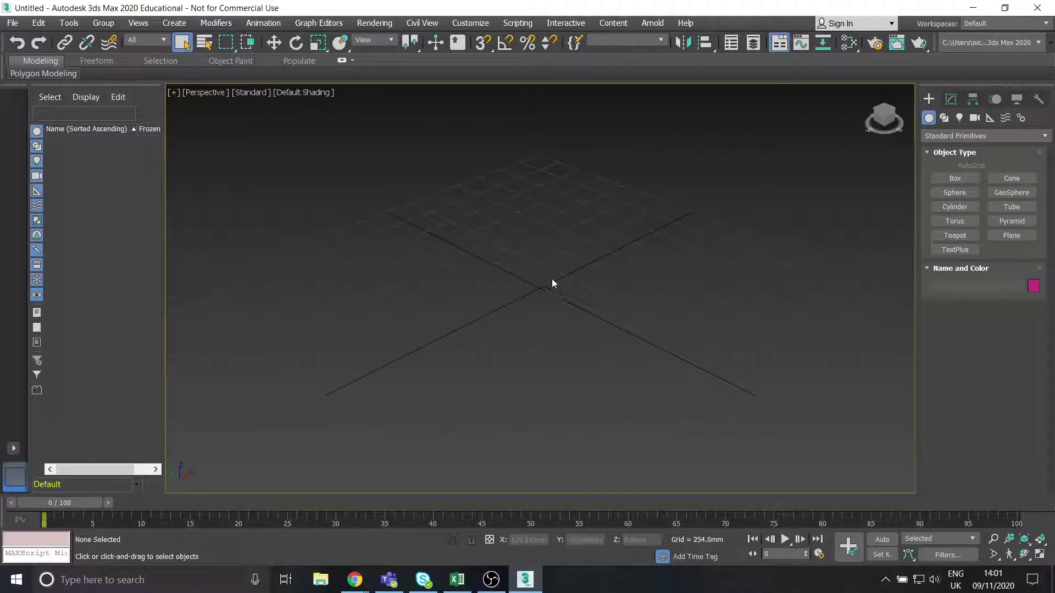
Create a Standard Primitives box by dragging out its base and setting its height.
{"action": "left_click", "coordinate": [958, 181]}
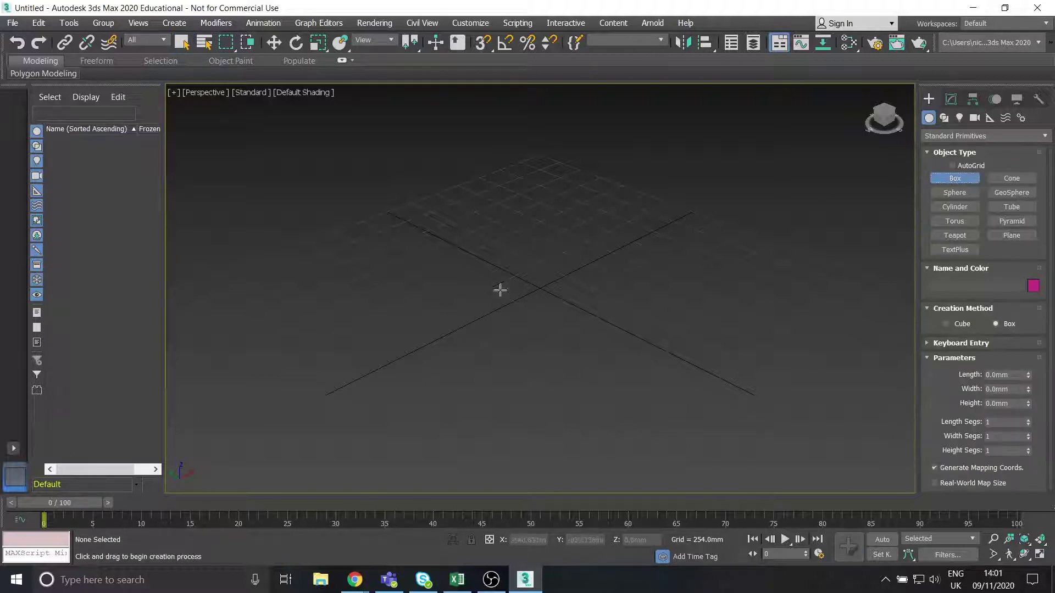
{"action": "mouse_move", "coordinate": [544, 282]}
{"action": "left_mouse_down"}
{"action": "mouse_move", "coordinate": [508, 404]}
{"action": "mouse_move", "coordinate": [516, 394]}
{"action": "left_mouse_up"}
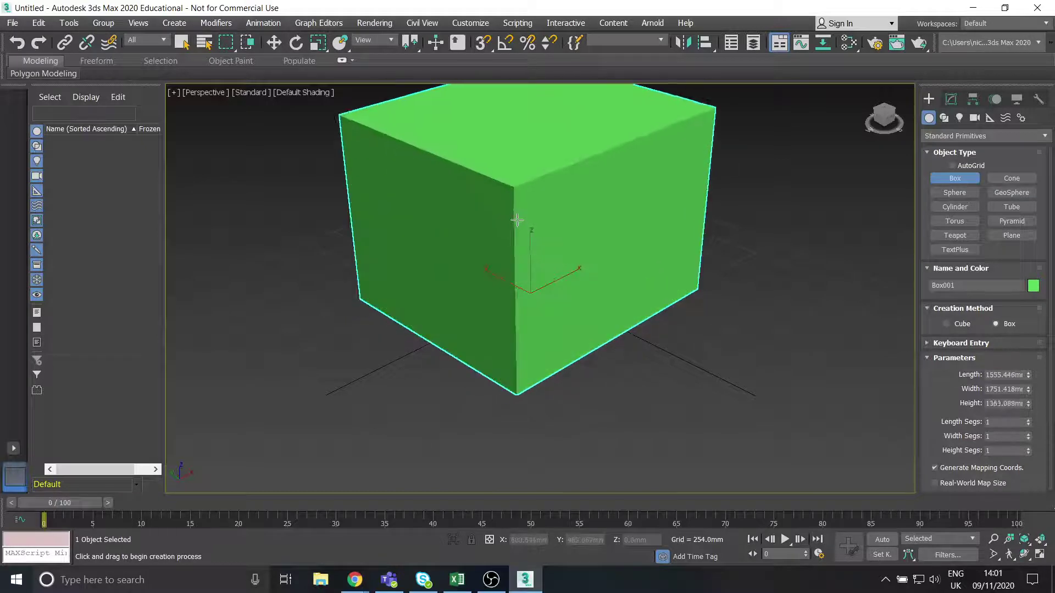
{"action": "left_click", "coordinate": [517, 257]}
{"action": "key", "text": "w"}
{"action": "middle_click_drag", "start_coordinate": [587, 300], "coordinate": [588, 305]}
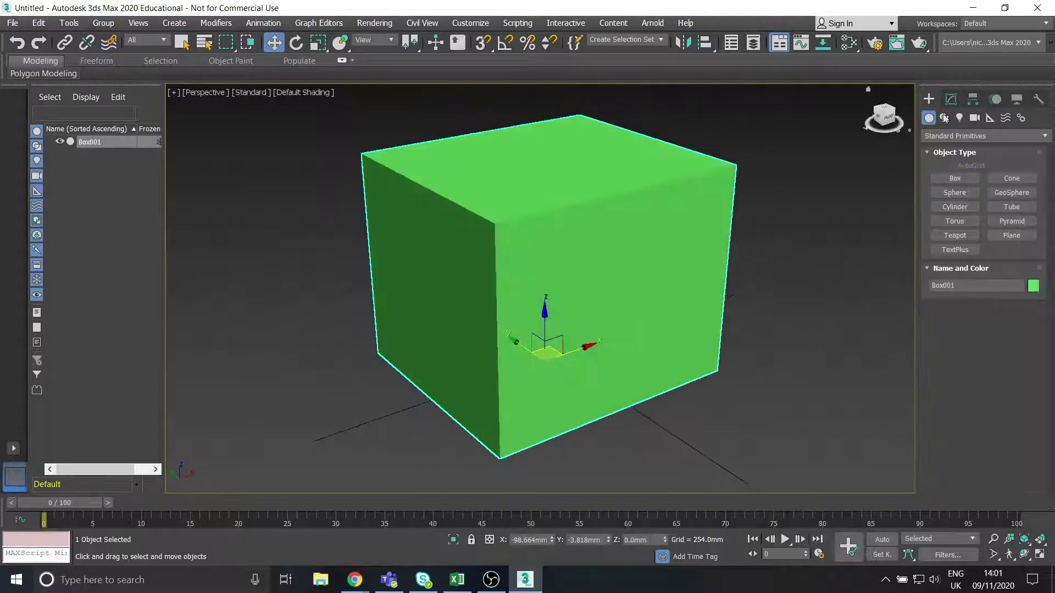
Centre Box001 at the world origin by zeroing its X and Y positions.
{"action": "left_click", "coordinate": [951, 100]}
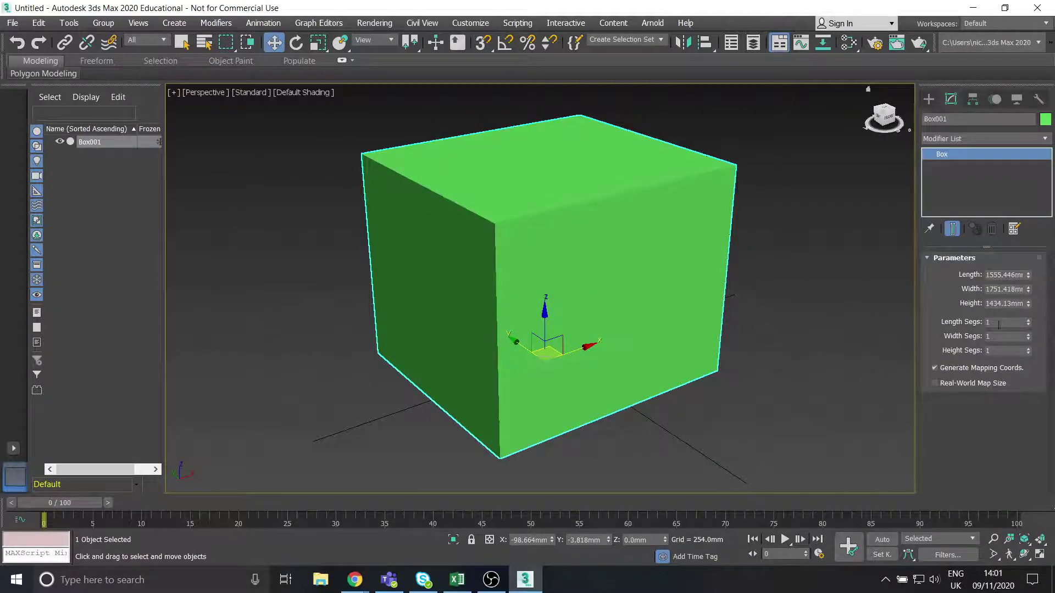
{"action": "left_click", "coordinate": [868, 89]}
{"action": "right_click", "coordinate": [551, 540]}
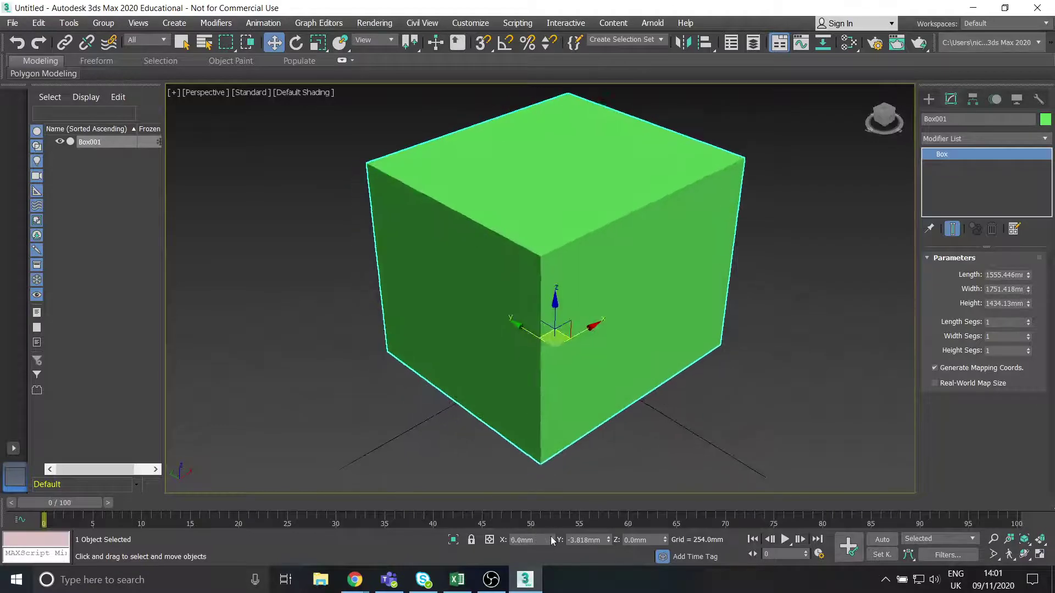
{"action": "right_click", "coordinate": [607, 540]}
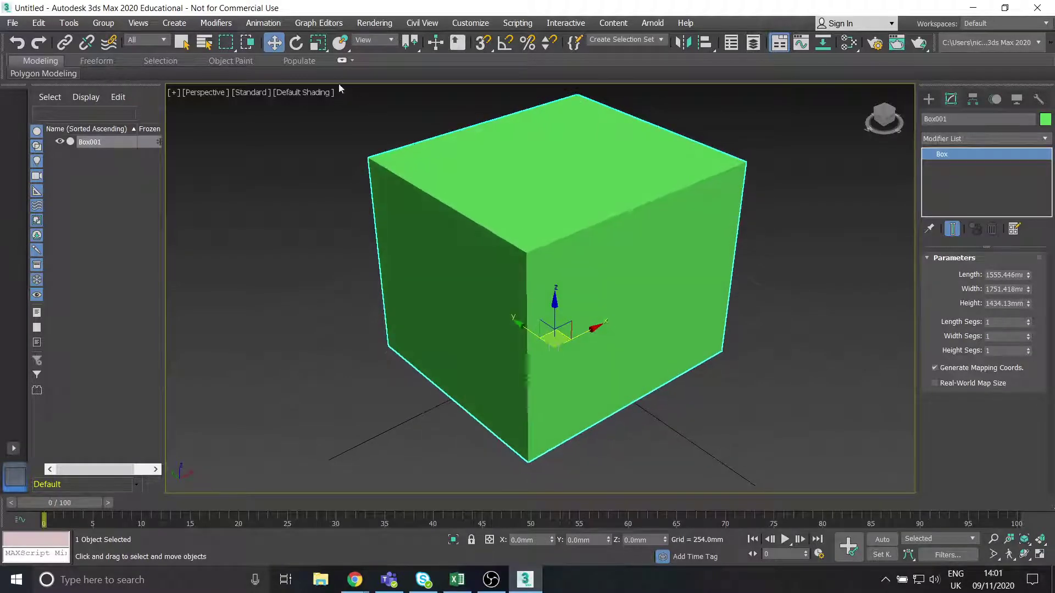
Set the viewport shading to Edged Faces.
{"action": "left_click", "coordinate": [318, 92]}
{"action": "left_click", "coordinate": [355, 227]}
{"action": "mouse_move", "coordinate": [610, 261]}
{"action": "middle_mouse_down", "text": "alt"}
{"action": "mouse_move", "coordinate": [575, 261]}
{"action": "mouse_move", "coordinate": [568, 250]}
{"action": "mouse_move", "coordinate": [581, 250]}
{"action": "mouse_move", "coordinate": [566, 267]}
{"action": "middle_mouse_up", "text": "alt"}
{"action": "left_click", "coordinate": [928, 99]}
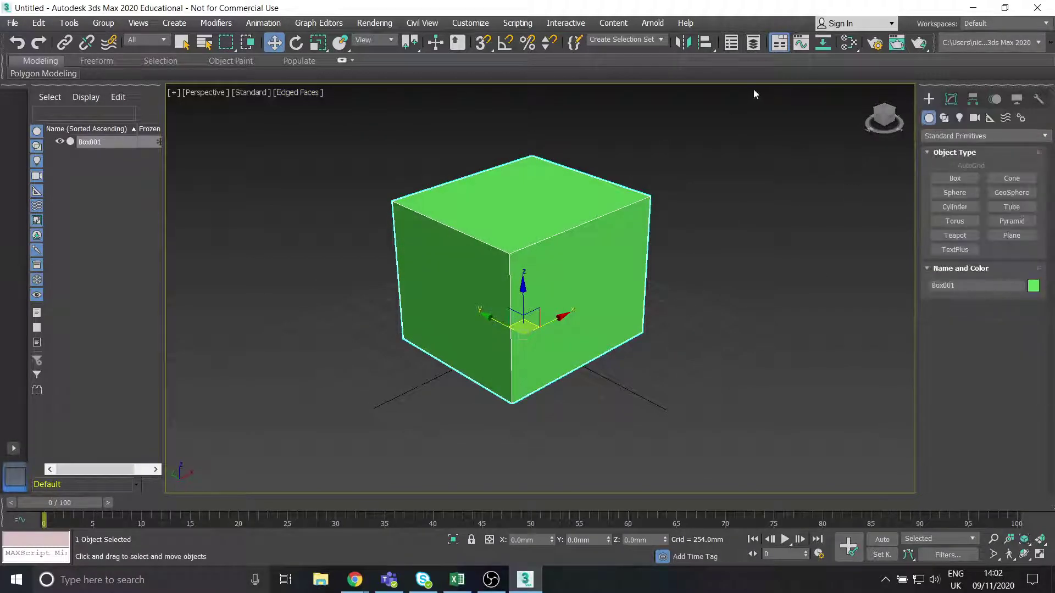
Open the Material Editor with M and switch it to Compact mode.
{"action": "middle_click_drag", "start_coordinate": [653, 245], "coordinate": [658, 247]}
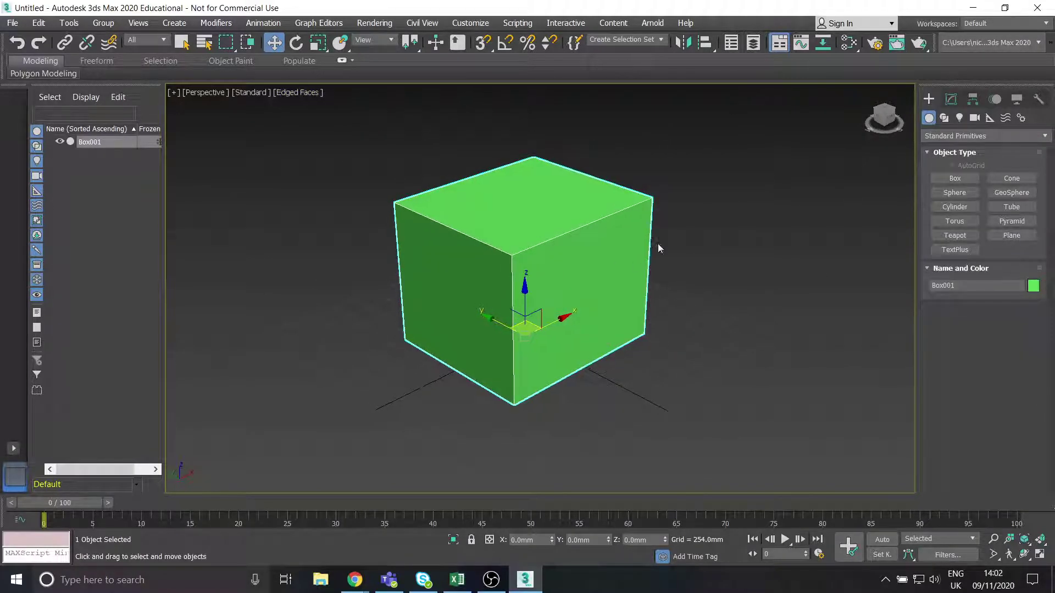
{"action": "left_click", "coordinate": [850, 48]}
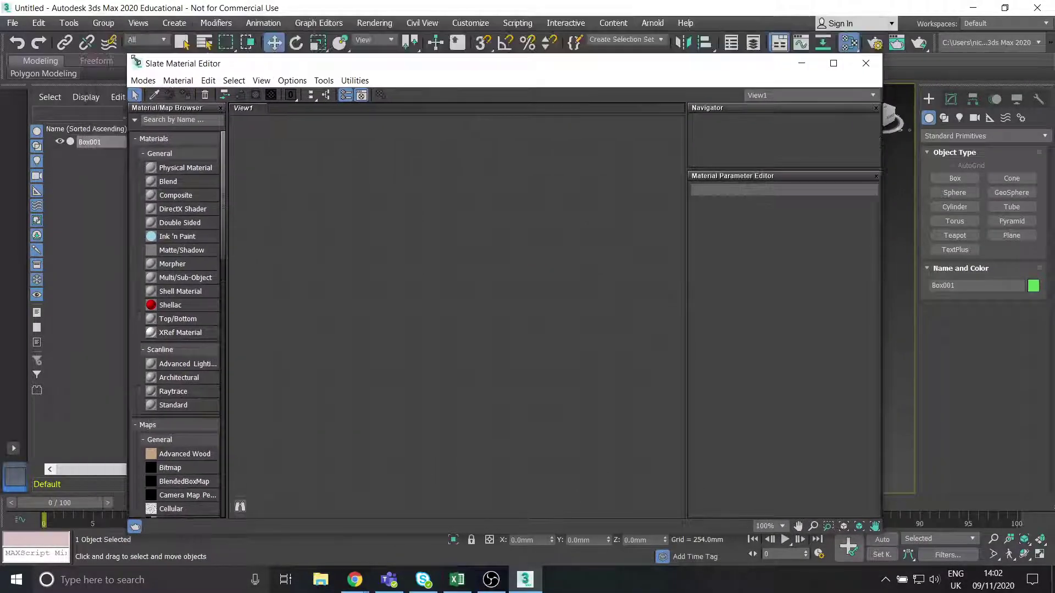
{"action": "left_click", "coordinate": [81, 63]}
{"action": "left_click", "coordinate": [100, 78]}
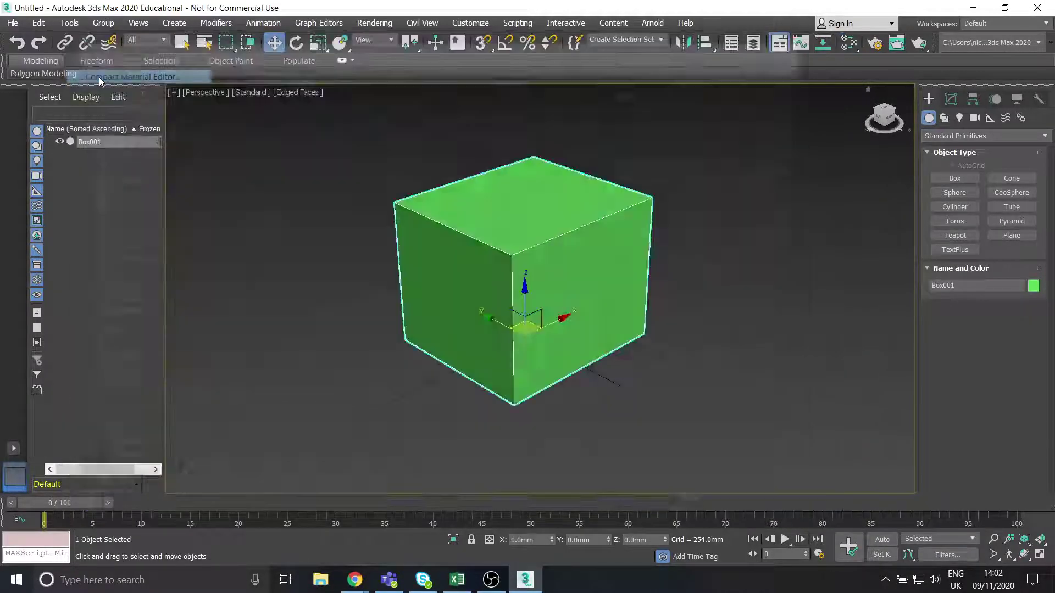
{"action": "left_click_drag", "start_coordinate": [167, 53], "coordinate": [185, 52]}
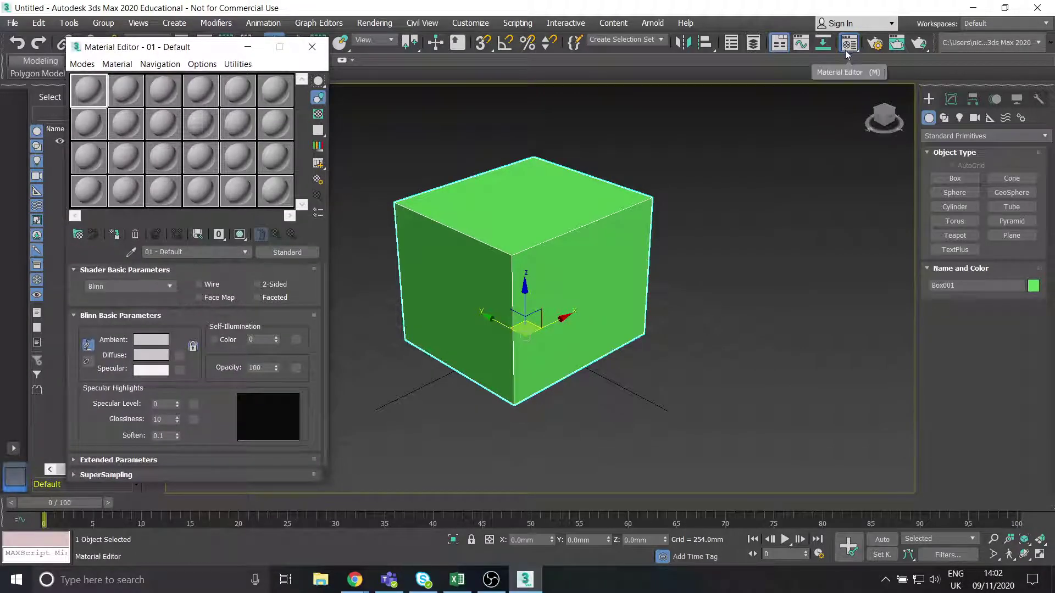
Switch the Material Editor back to Slate mode and position its window.
{"action": "left_click", "coordinate": [82, 64]}
{"action": "left_click", "coordinate": [110, 96]}
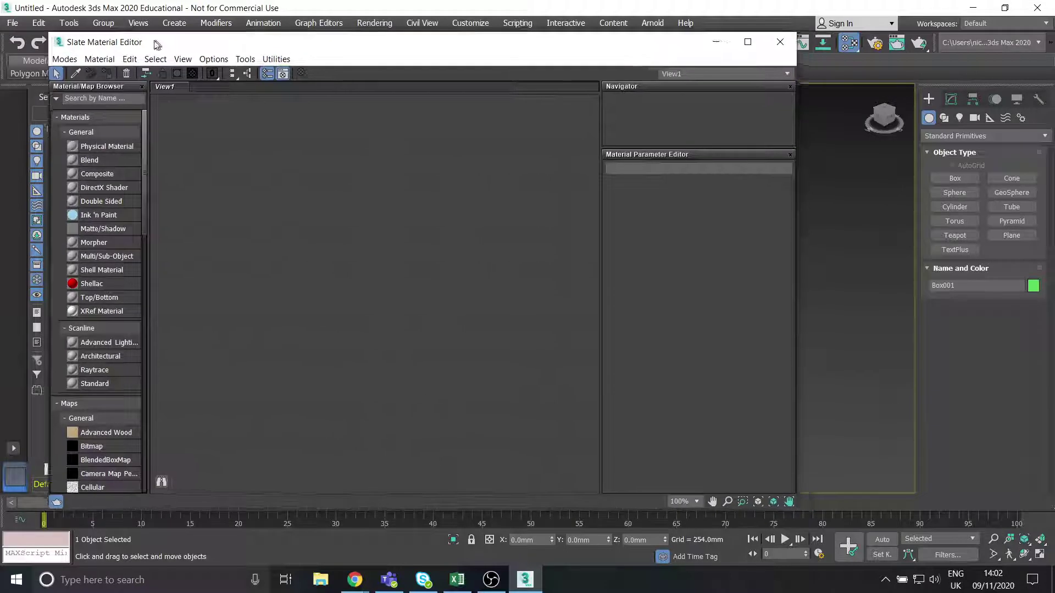
{"action": "left_click_drag", "start_coordinate": [153, 43], "coordinate": [142, 50]}
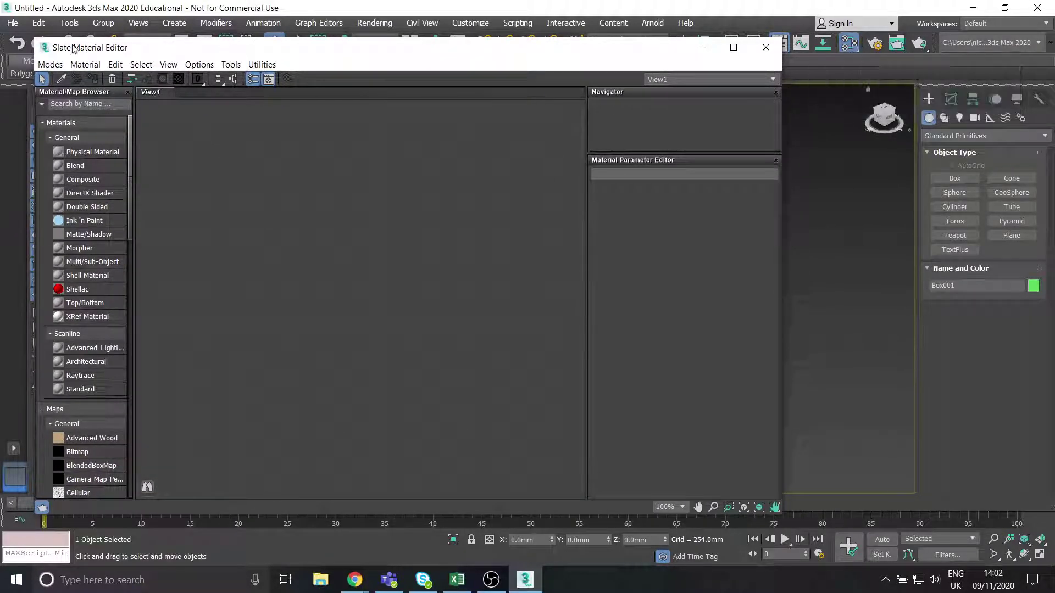
{"action": "left_click_drag", "start_coordinate": [261, 52], "coordinate": [291, 52]}
{"action": "left_click", "coordinate": [79, 64]}
{"action": "mouse_move", "coordinate": [292, 64]}
{"action": "left_click", "coordinate": [328, 54]}
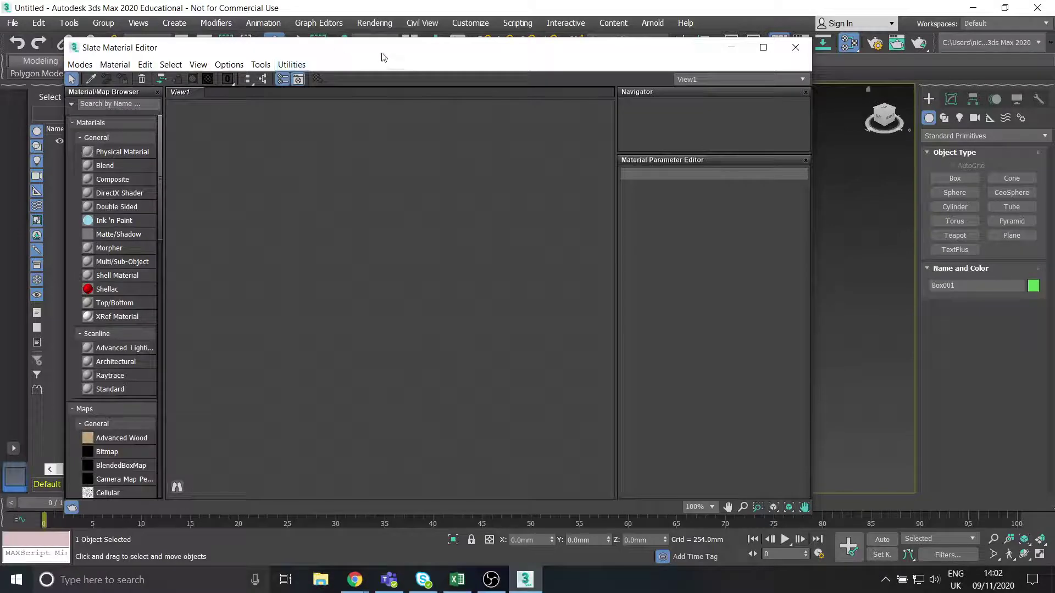
Add a Standard material node, Material #25, to View1 and load its parameters.
{"action": "left_click_drag", "start_coordinate": [383, 57], "coordinate": [358, 56]}
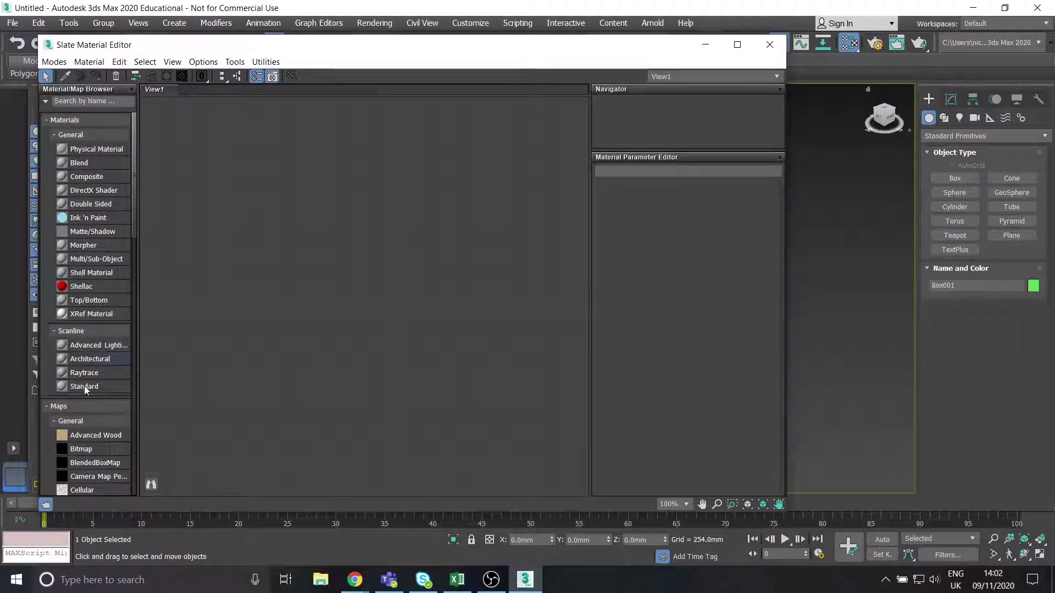
{"action": "left_click_drag", "start_coordinate": [199, 364], "coordinate": [394, 152]}
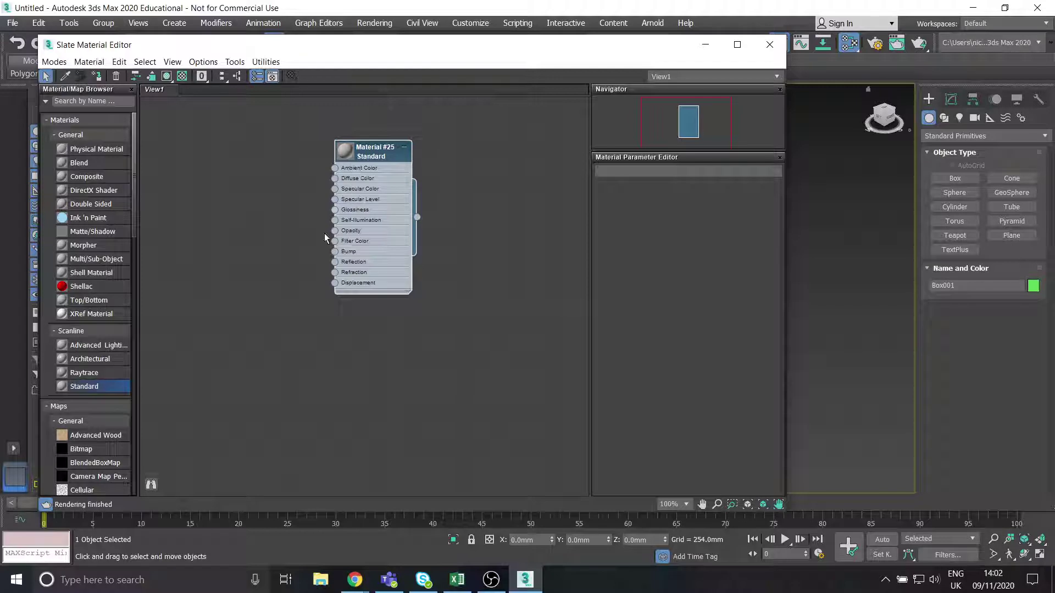
{"action": "left_click_drag", "start_coordinate": [352, 168], "coordinate": [407, 169]}
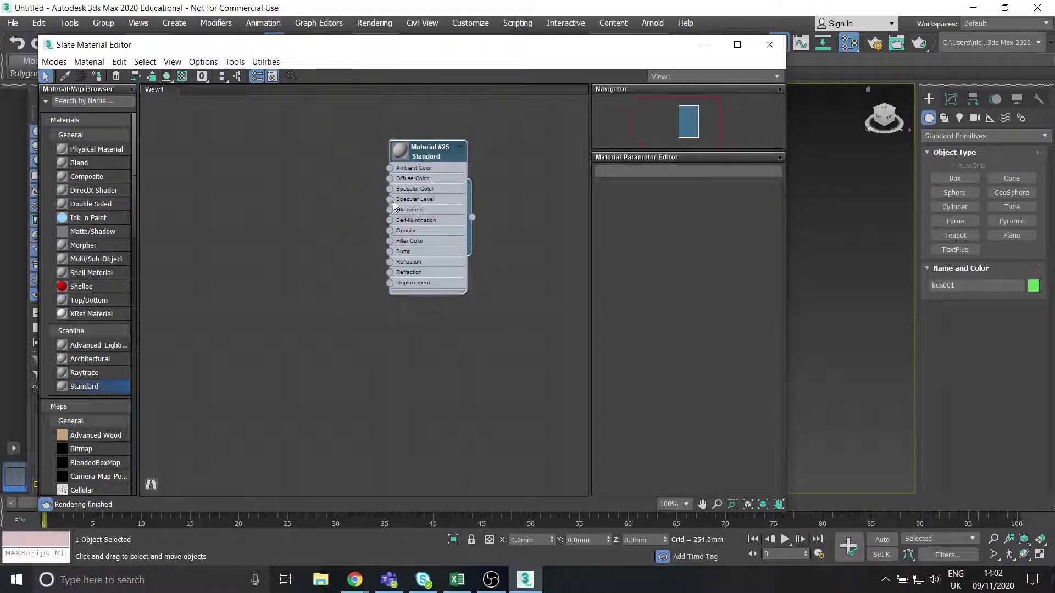
{"action": "double_click", "coordinate": [423, 159]}
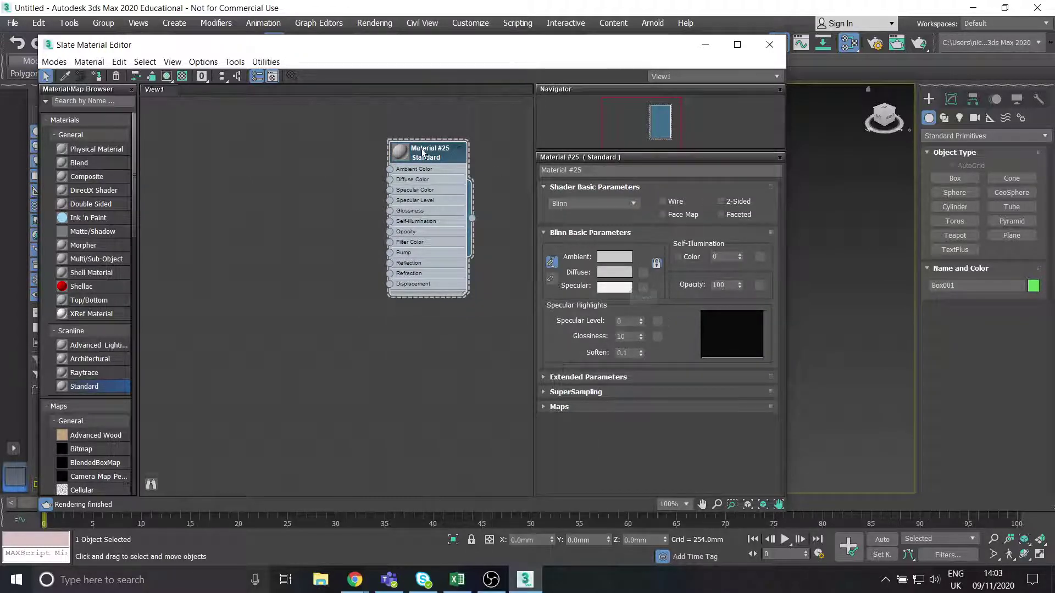
{"action": "left_click_drag", "start_coordinate": [424, 155], "coordinate": [413, 144]}
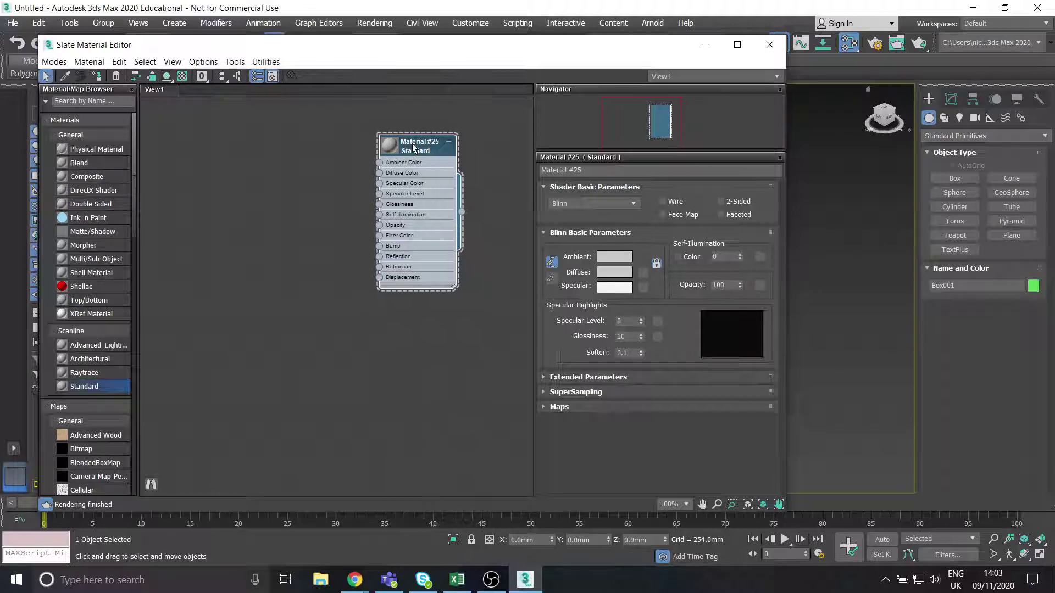
Set Material #25's diffuse colour to purple (R97 G12 B237).
{"action": "left_click", "coordinate": [610, 278]}
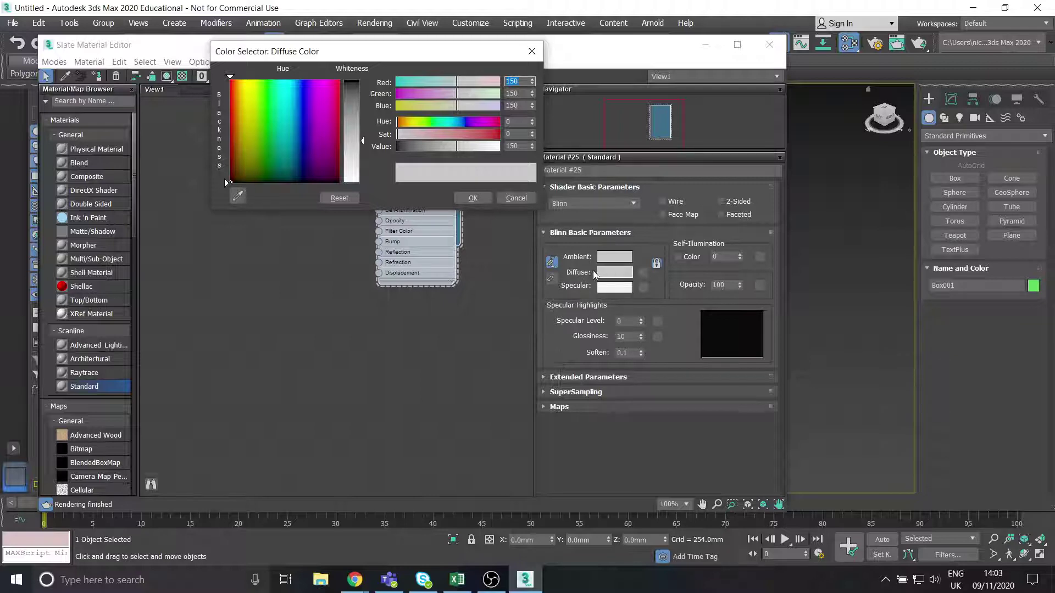
{"action": "left_click", "coordinate": [310, 87]}
{"action": "left_click_drag", "start_coordinate": [352, 137], "coordinate": [352, 86]}
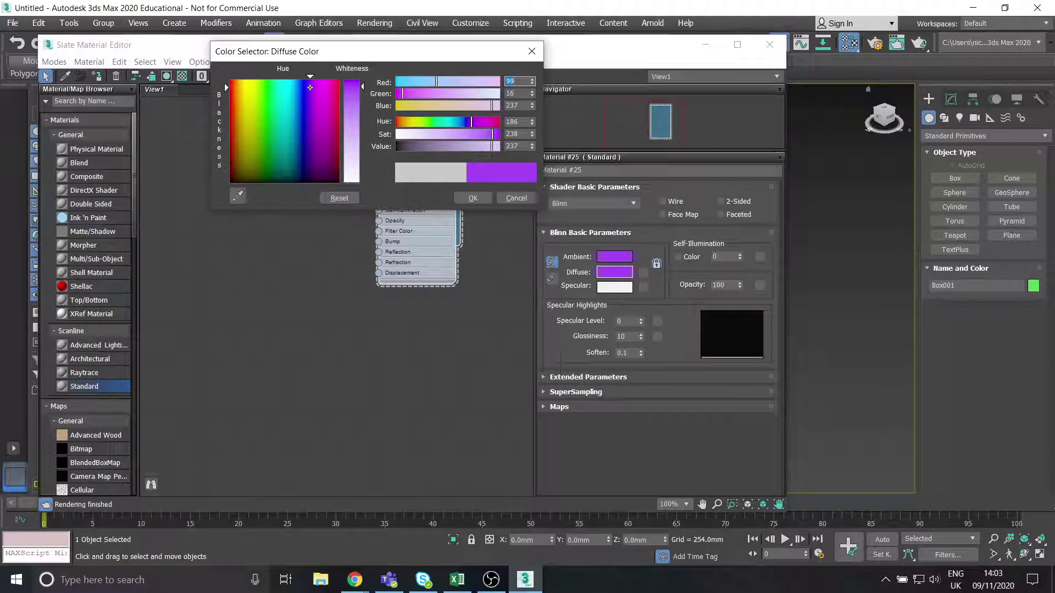
{"action": "left_click", "coordinate": [478, 199]}
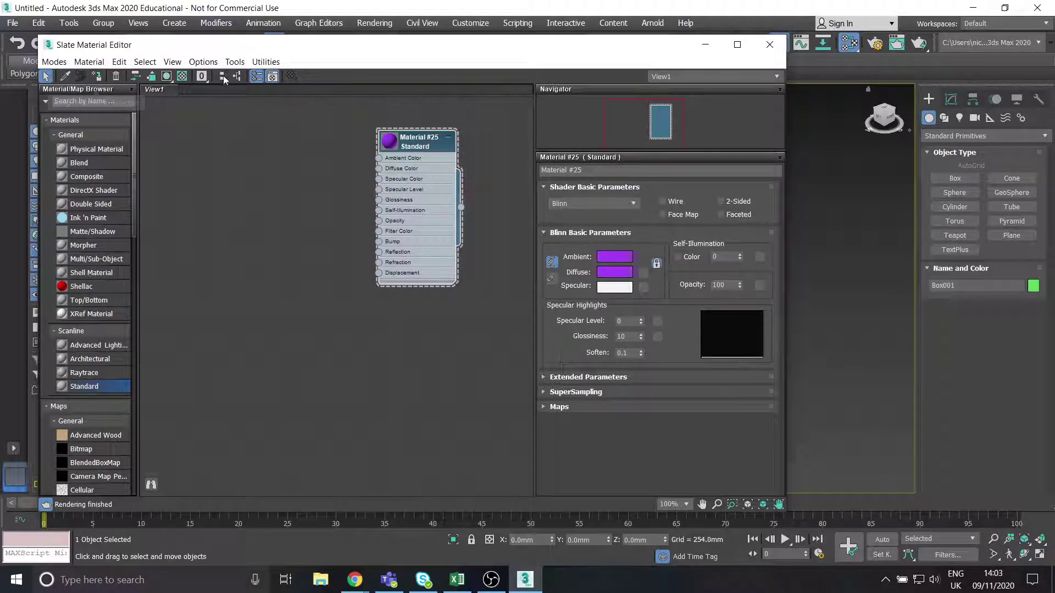
Assign Material #25 to Box001.
{"action": "left_click_drag", "start_coordinate": [137, 44], "coordinate": [292, 358]}
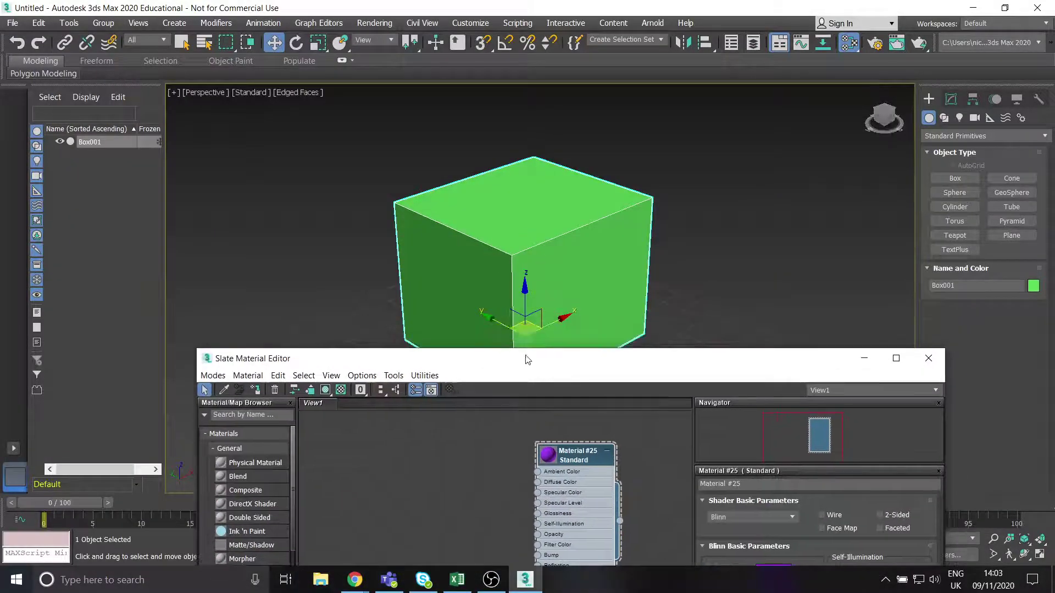
{"action": "mouse_move", "coordinate": [524, 355]}
{"action": "left_mouse_down"}
{"action": "mouse_move", "coordinate": [411, 125]}
{"action": "mouse_move", "coordinate": [394, 136]}
{"action": "mouse_move", "coordinate": [511, 352]}
{"action": "left_mouse_up"}
{"action": "left_click", "coordinate": [140, 151]}
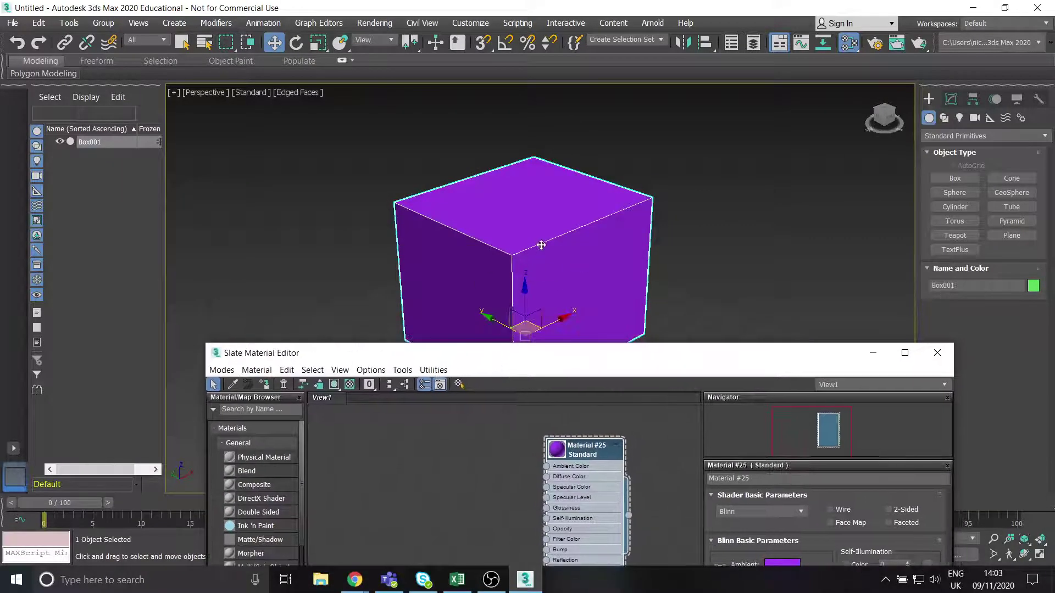
Change Material #25's diffuse colour from purple to red.
{"action": "left_click_drag", "start_coordinate": [580, 355], "coordinate": [424, 256]}
{"action": "left_click", "coordinate": [627, 481]}
{"action": "left_click_drag", "start_coordinate": [333, 170], "coordinate": [350, 130]}
{"action": "left_click", "coordinate": [471, 198]}
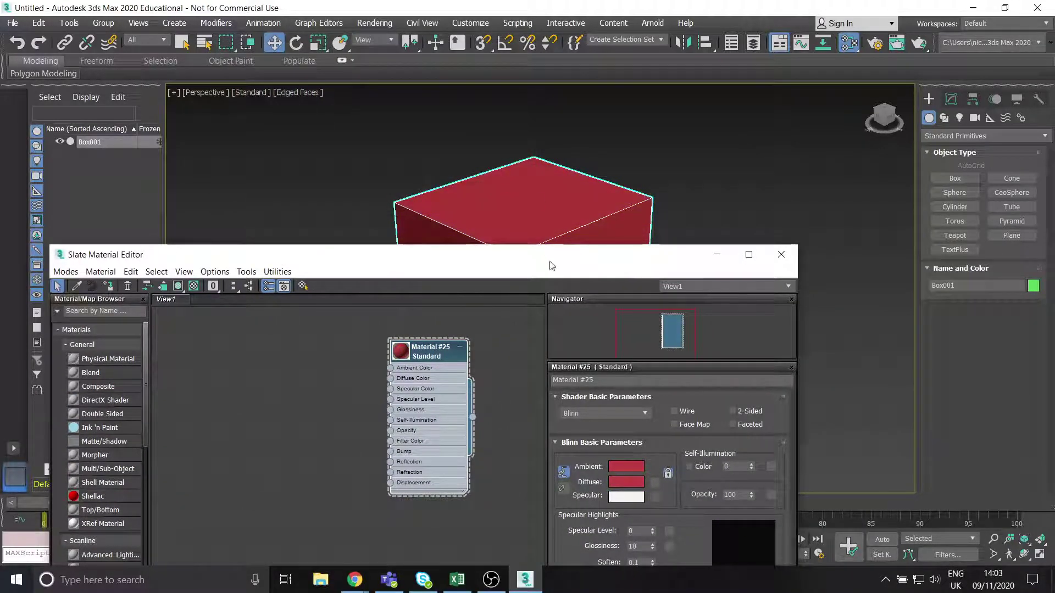
{"action": "left_click_drag", "start_coordinate": [552, 266], "coordinate": [576, 61]}
{"action": "left_click_drag", "start_coordinate": [466, 140], "coordinate": [455, 139]}
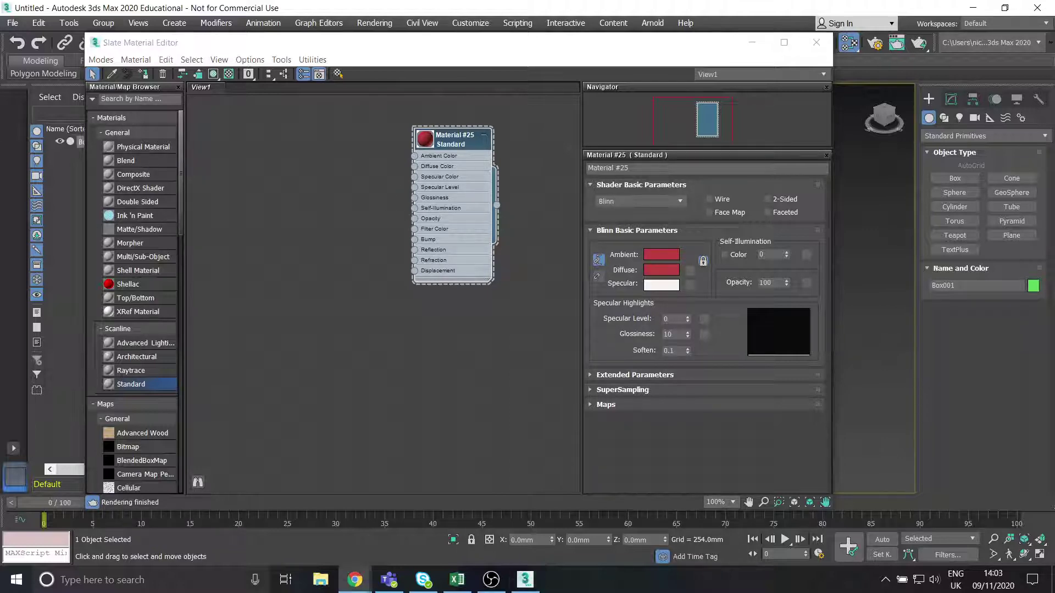
Maximise the Chrome window and browse the popular CC0 Textures assets.
{"action": "left_click", "coordinate": [354, 580]}
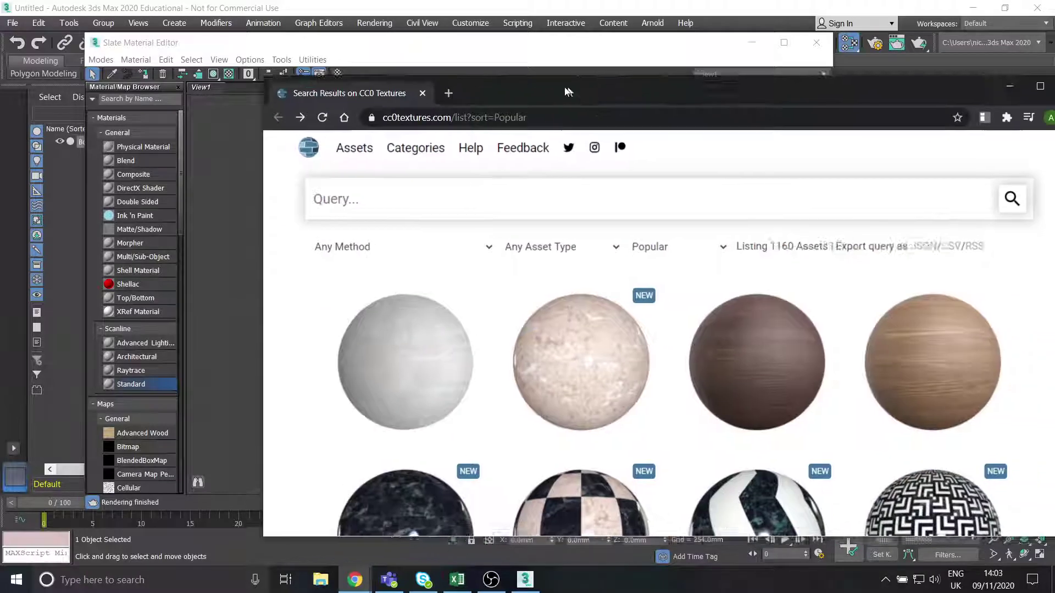
{"action": "left_click_drag", "start_coordinate": [568, 91], "coordinate": [451, 70]}
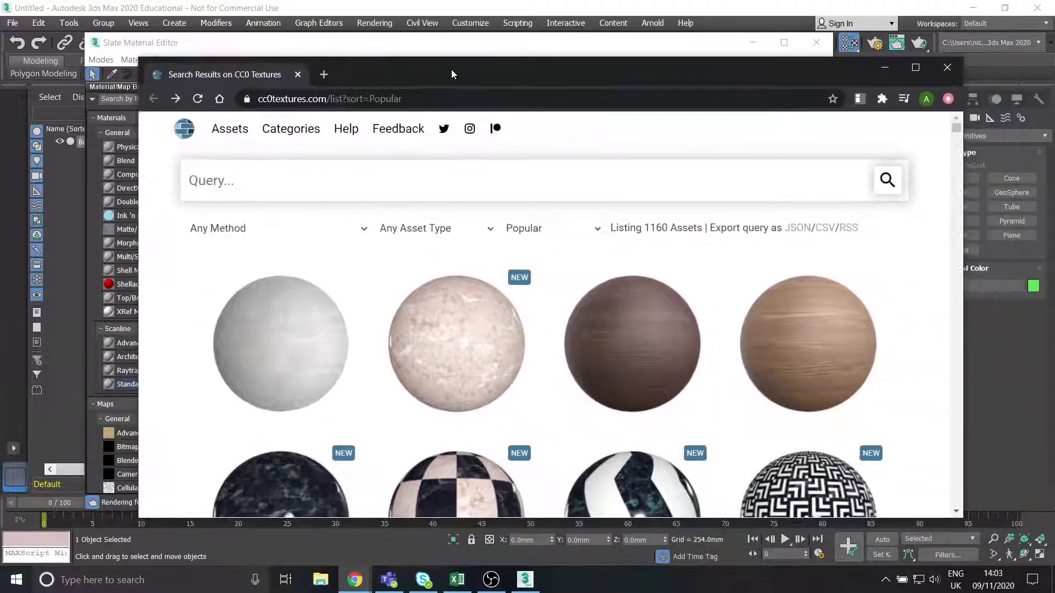
{"action": "double_click", "coordinate": [438, 68]}
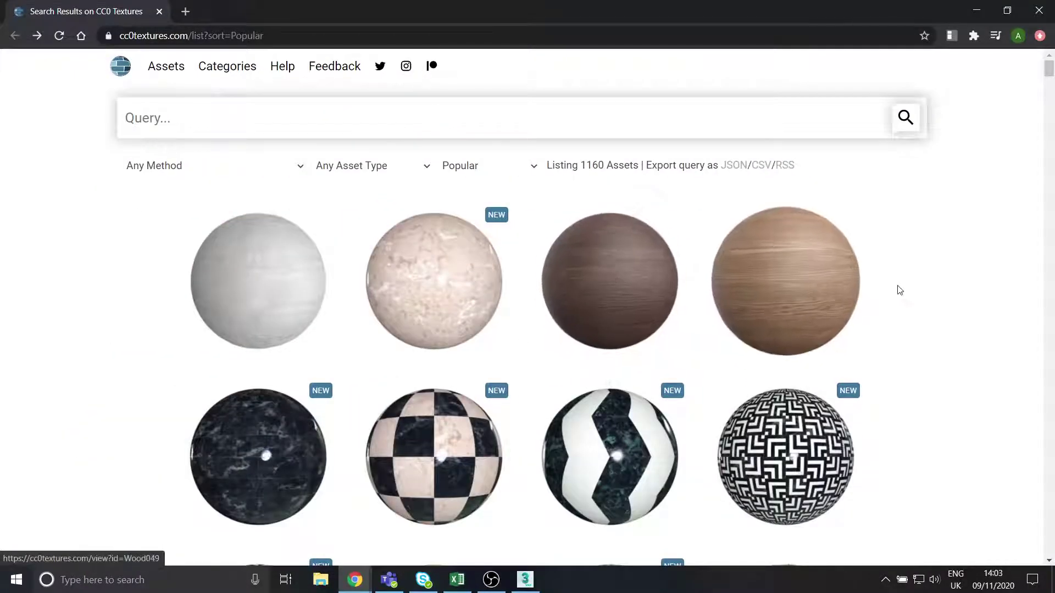
{"action": "scroll", "coordinate": [605, 306], "scroll_direction": "down", "scroll_amount": 3}
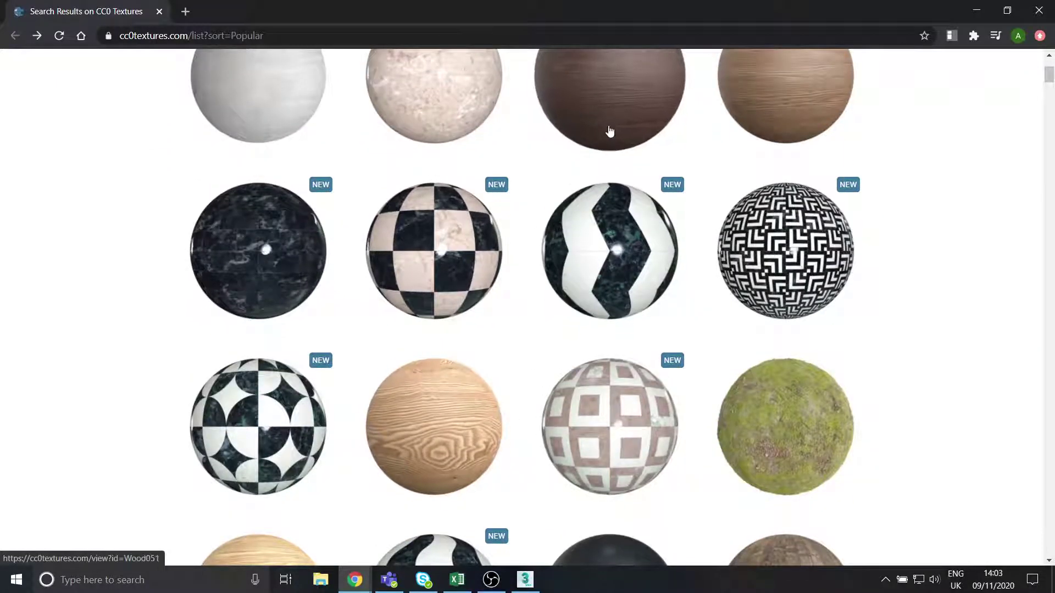
{"action": "scroll", "coordinate": [738, 323], "scroll_direction": "down", "scroll_amount": 2}
{"action": "scroll", "coordinate": [809, 295], "scroll_direction": "up", "scroll_amount": 3}
{"action": "scroll", "coordinate": [810, 295], "scroll_direction": "up", "scroll_amount": 2}
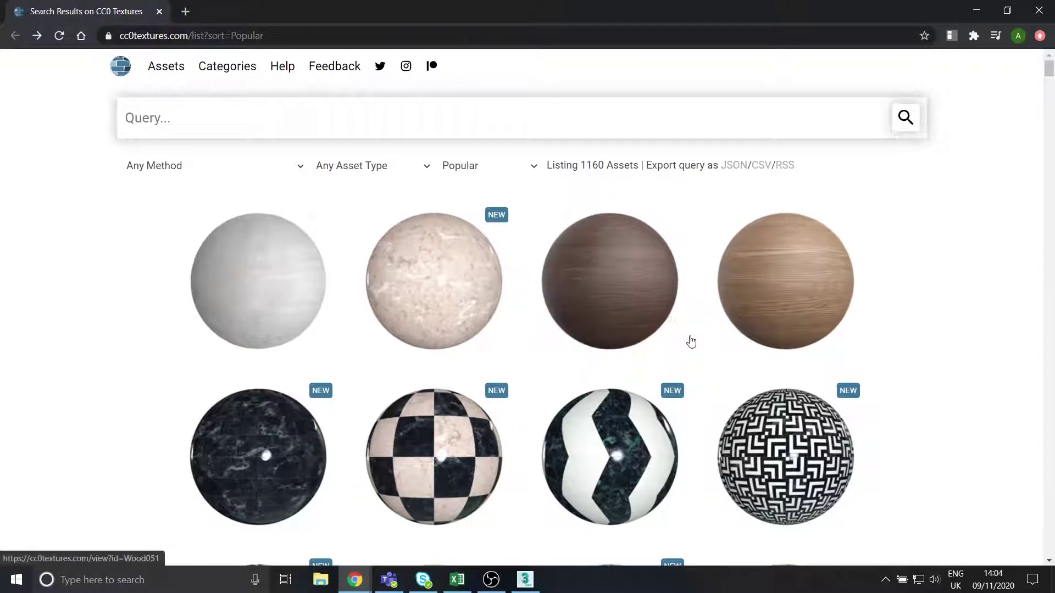
{"action": "scroll", "coordinate": [691, 342], "scroll_direction": "down", "scroll_amount": 7}
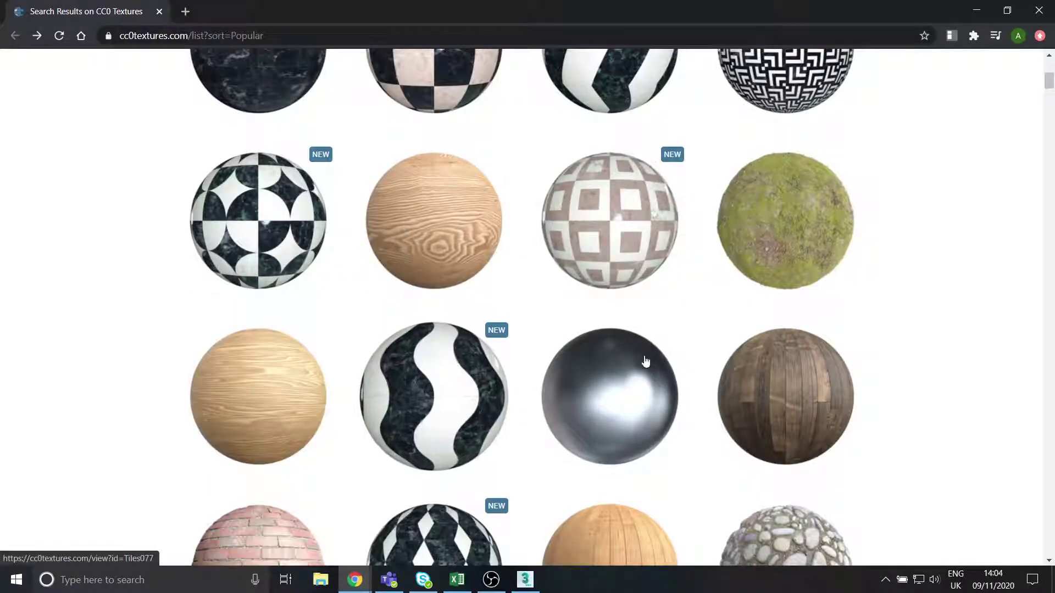
{"action": "scroll", "coordinate": [472, 264], "scroll_direction": "up", "scroll_amount": 7}
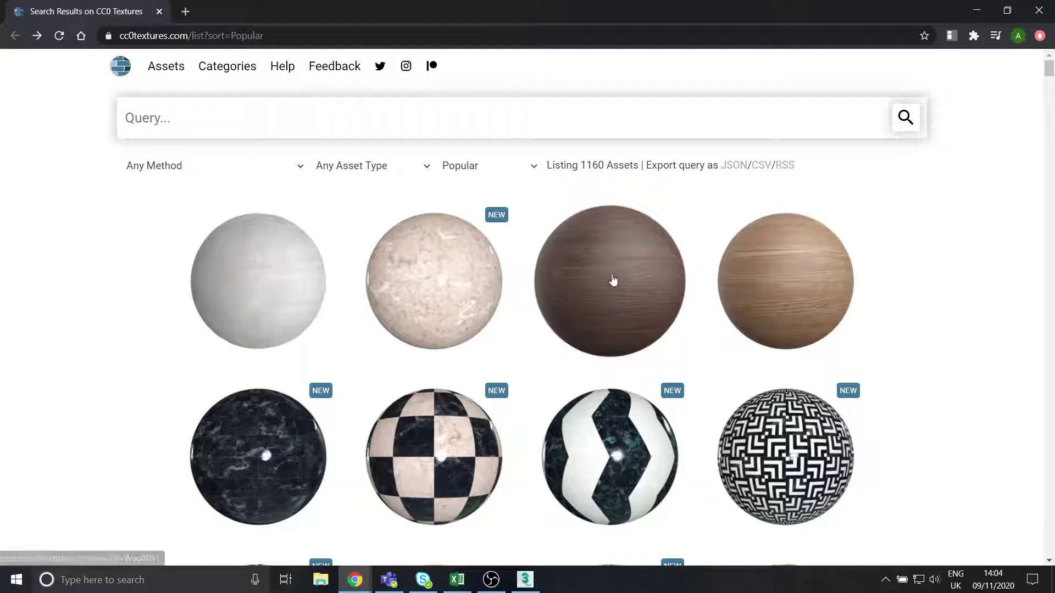
Open the Wood 051 page to review its 2K–8K JPG/PNG downloads, then minimise Chrome.
{"action": "left_click", "coordinate": [613, 281]}
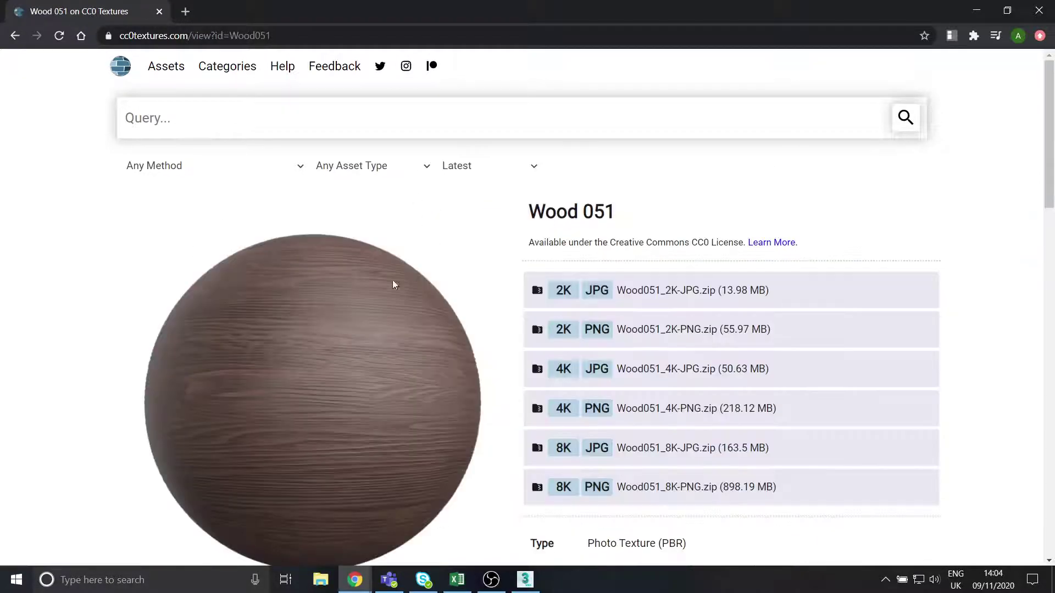
{"action": "scroll", "coordinate": [389, 285], "scroll_direction": "down", "scroll_amount": 1}
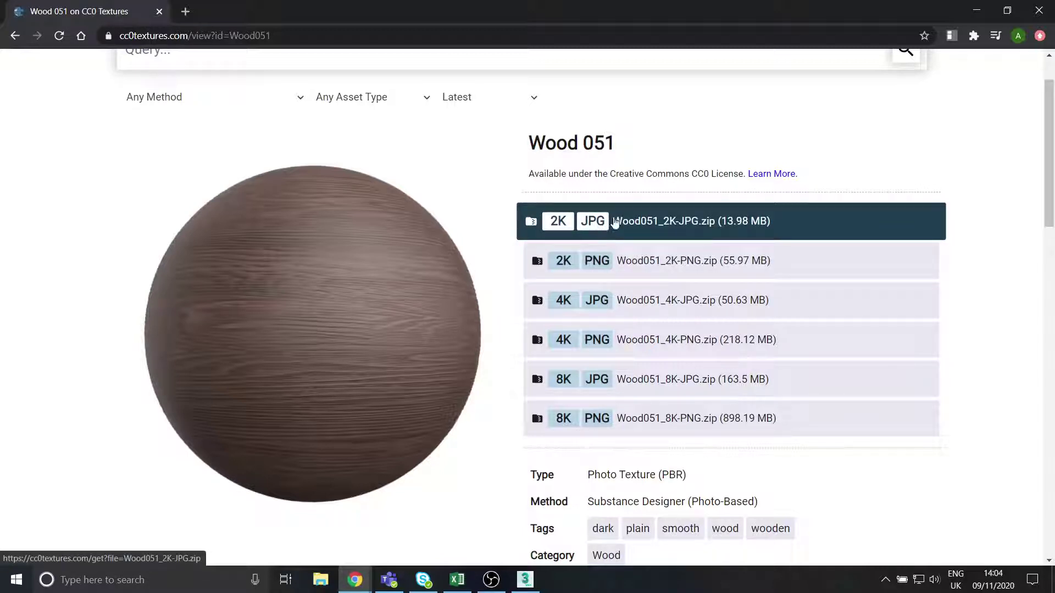
{"action": "left_click", "coordinate": [976, 10]}
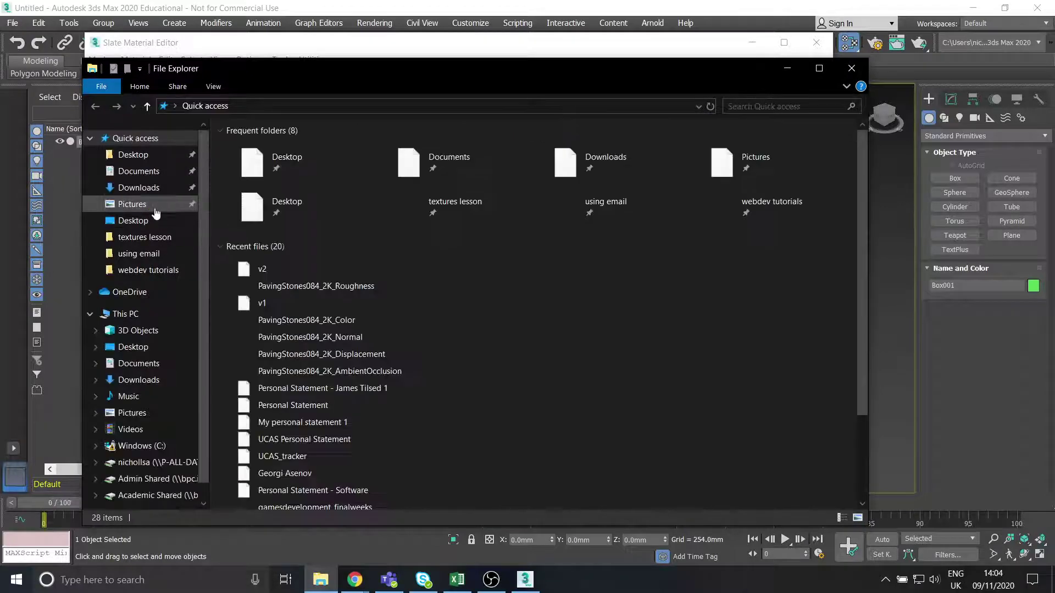
Open the textures lesson folder on the Desktop in File Explorer.
{"action": "left_click", "coordinate": [156, 219]}
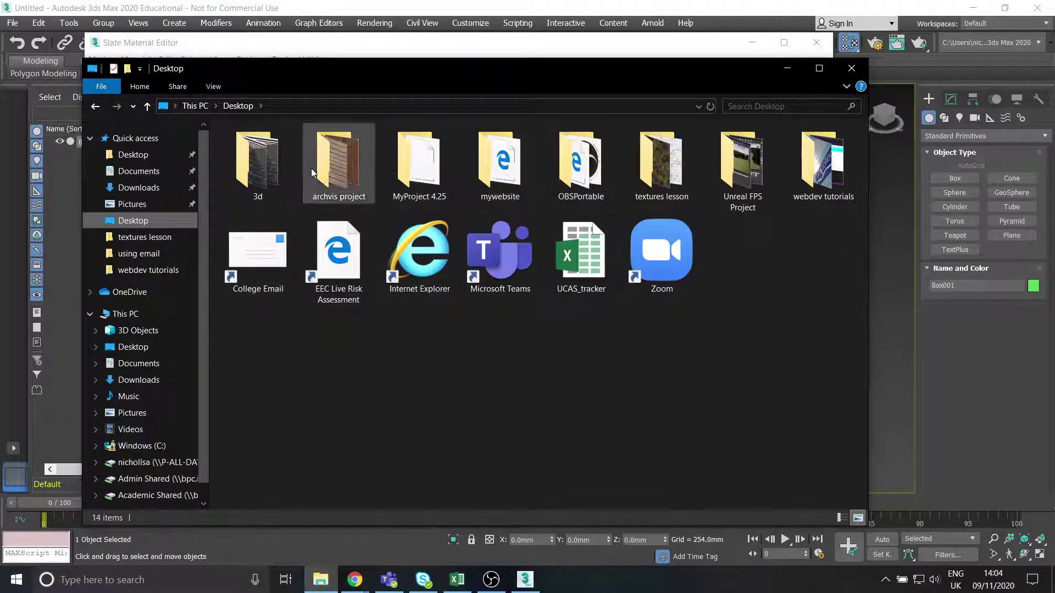
{"action": "left_click", "coordinate": [676, 179]}
{"action": "double_click", "coordinate": [675, 178]}
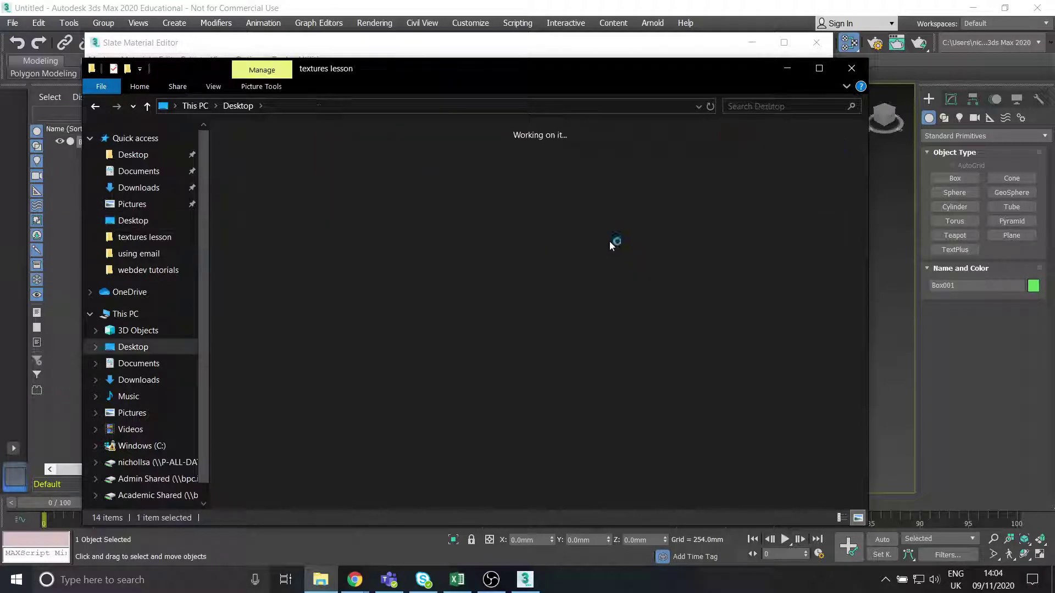
{"action": "left_click_drag", "start_coordinate": [539, 78], "coordinate": [515, 71]}
{"action": "left_click_drag", "start_coordinate": [389, 239], "coordinate": [718, 305]}
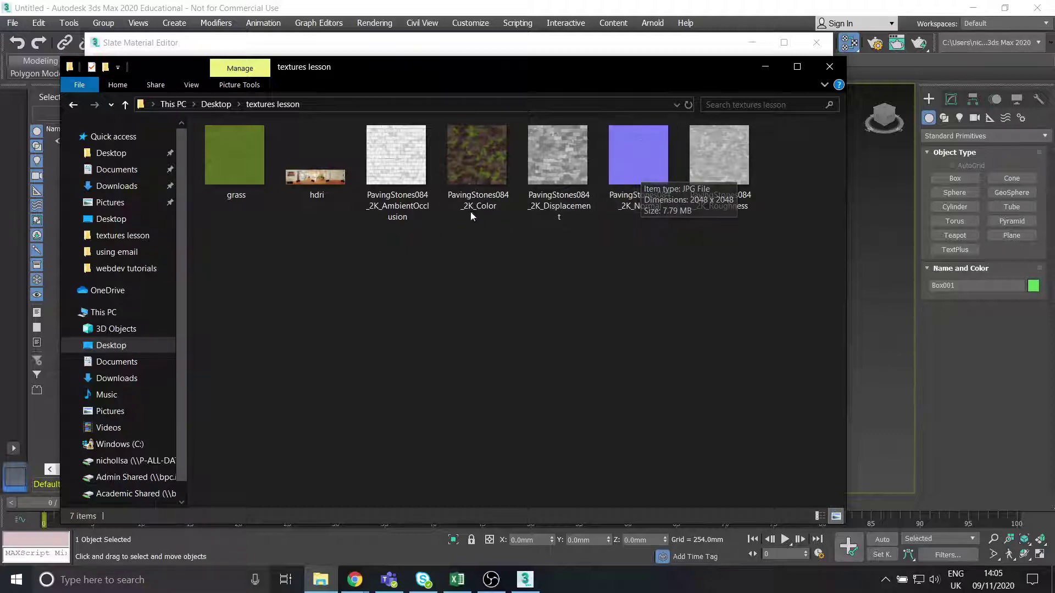
Preview PavingStones084_2K_Color in Photos, then close it and return to 3ds Max.
{"action": "double_click", "coordinate": [491, 173]}
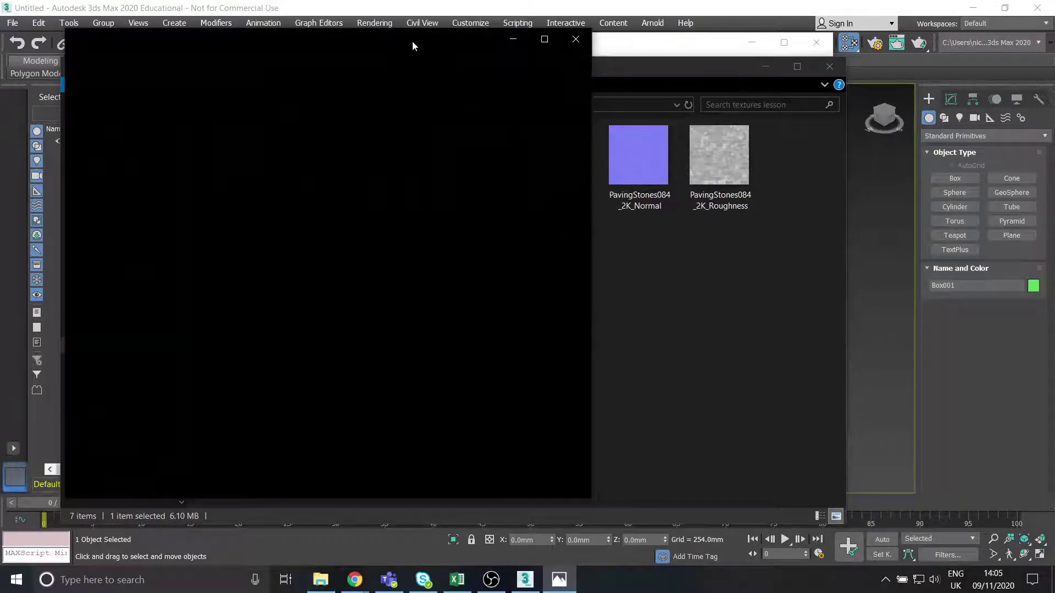
{"action": "left_click_drag", "start_coordinate": [411, 45], "coordinate": [581, 75]}
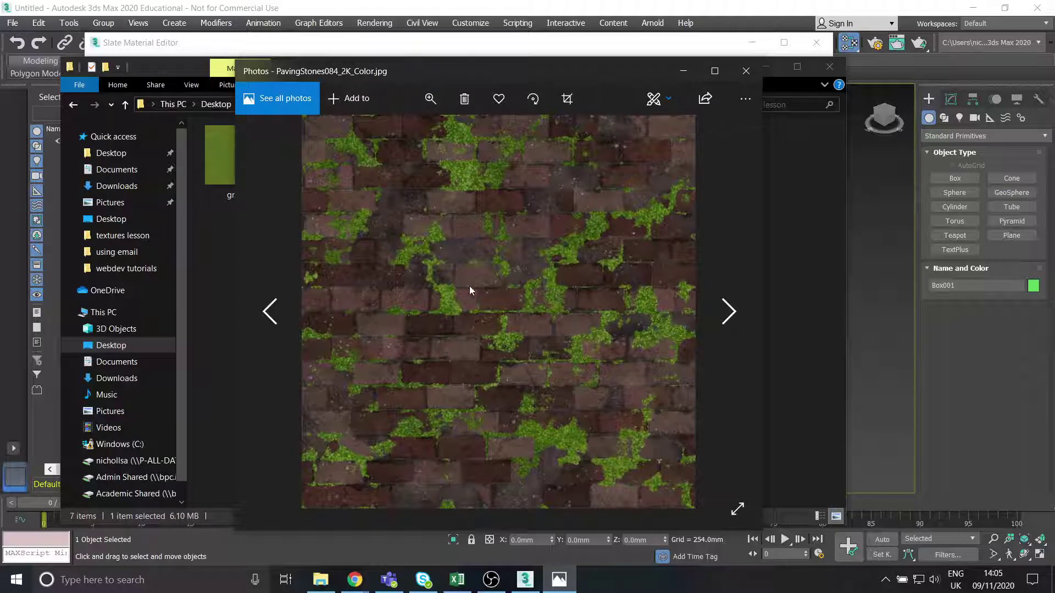
{"action": "left_click", "coordinate": [746, 71]}
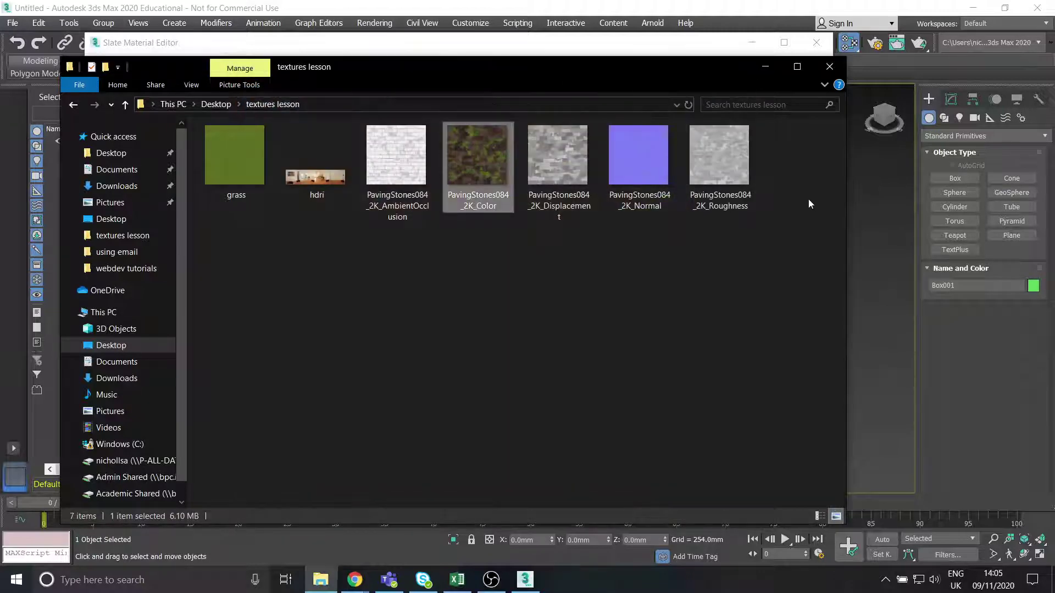
{"action": "left_click", "coordinate": [862, 199]}
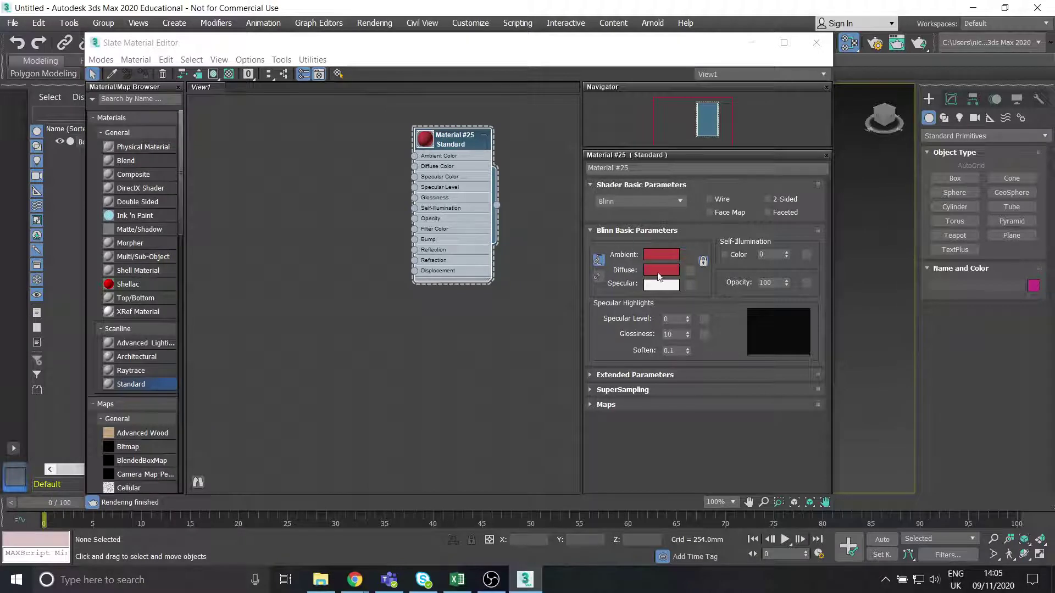
Create a Bitmap map node off Material #25's Diffuse Color socket.
{"action": "left_click", "coordinate": [416, 172]}
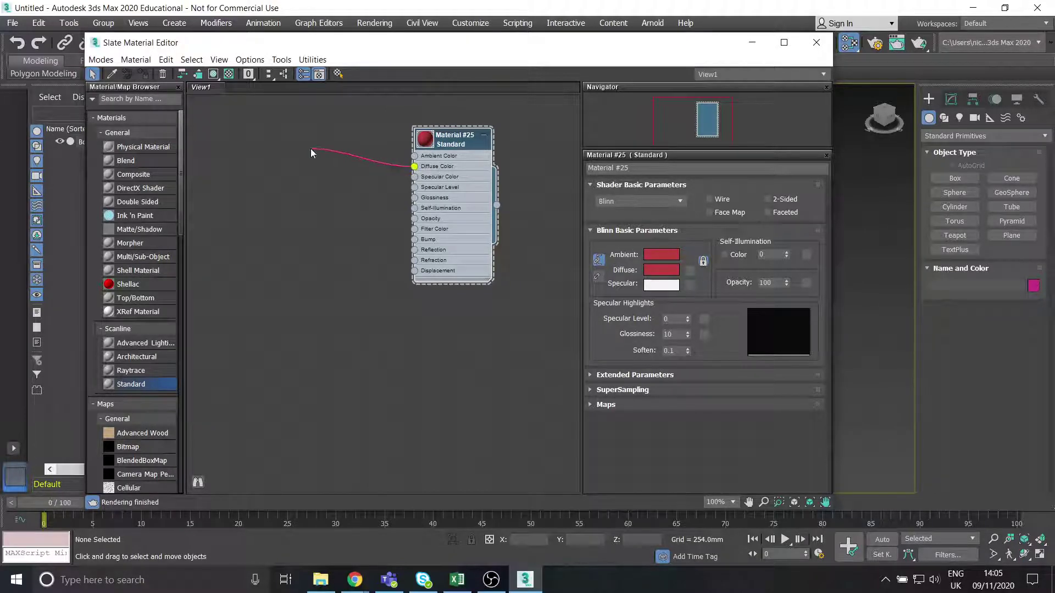
{"action": "left_click_drag", "start_coordinate": [318, 173], "coordinate": [311, 168]}
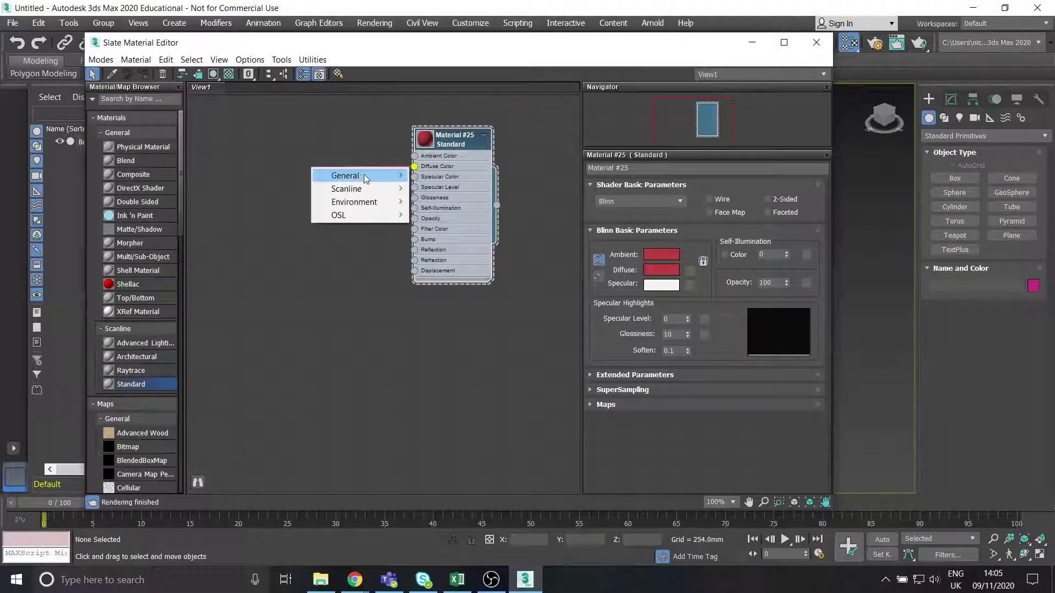
{"action": "mouse_move", "coordinate": [341, 178]}
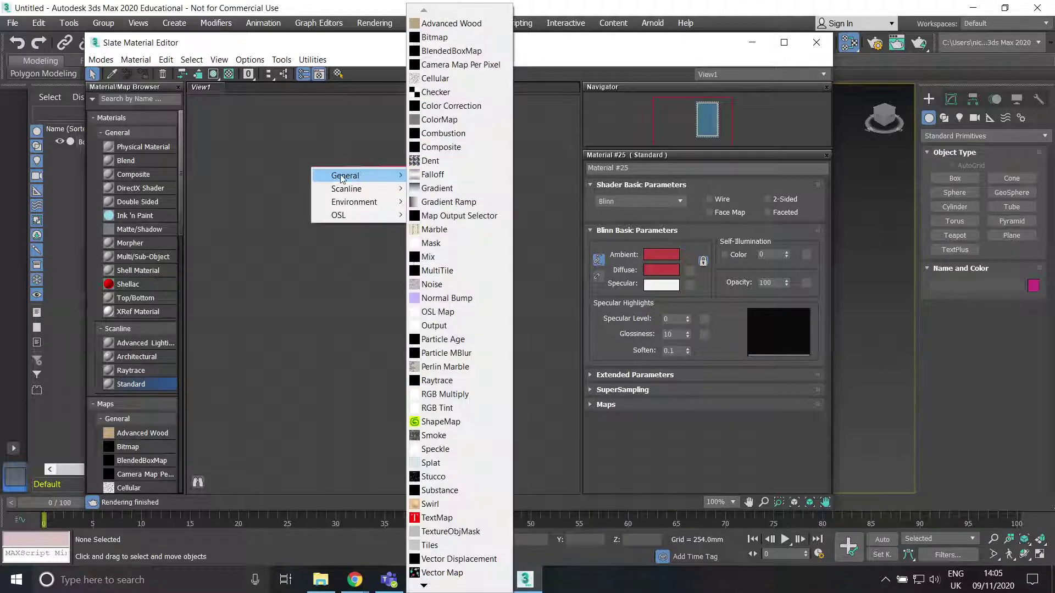
{"action": "left_click", "coordinate": [438, 39]}
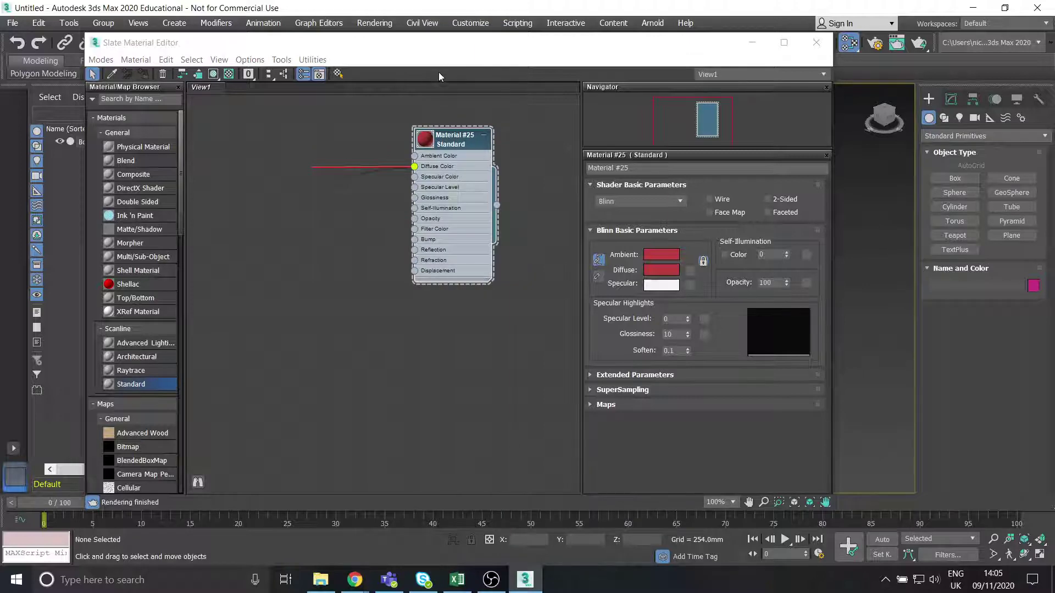
Load PavingStones084_2K_Color from the textures lesson folder into the Map #1 bitmap.
{"action": "left_click", "coordinate": [49, 144]}
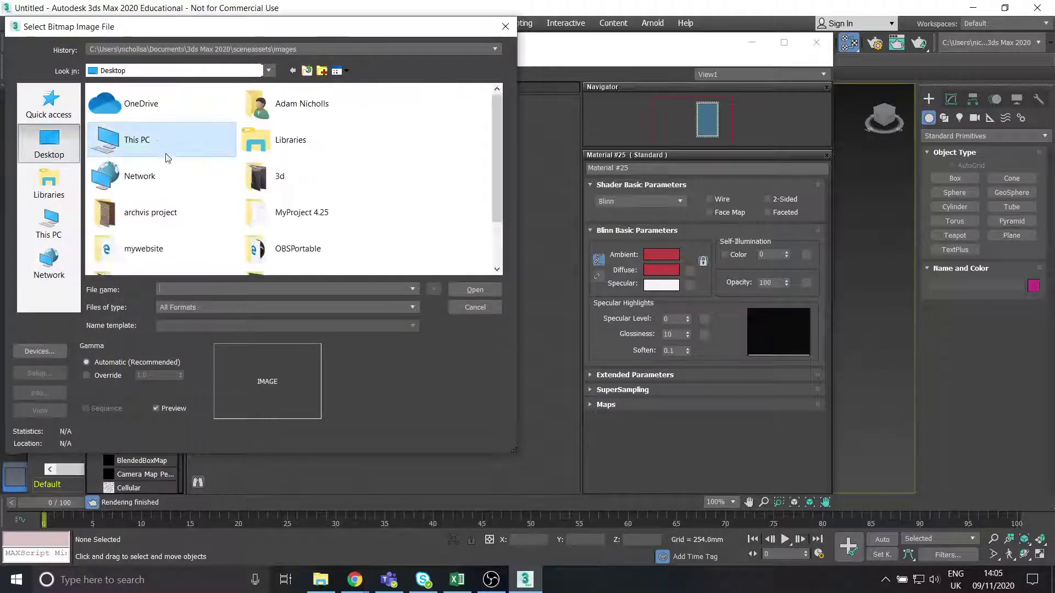
{"action": "scroll", "coordinate": [300, 185], "scroll_direction": "down", "scroll_amount": 2}
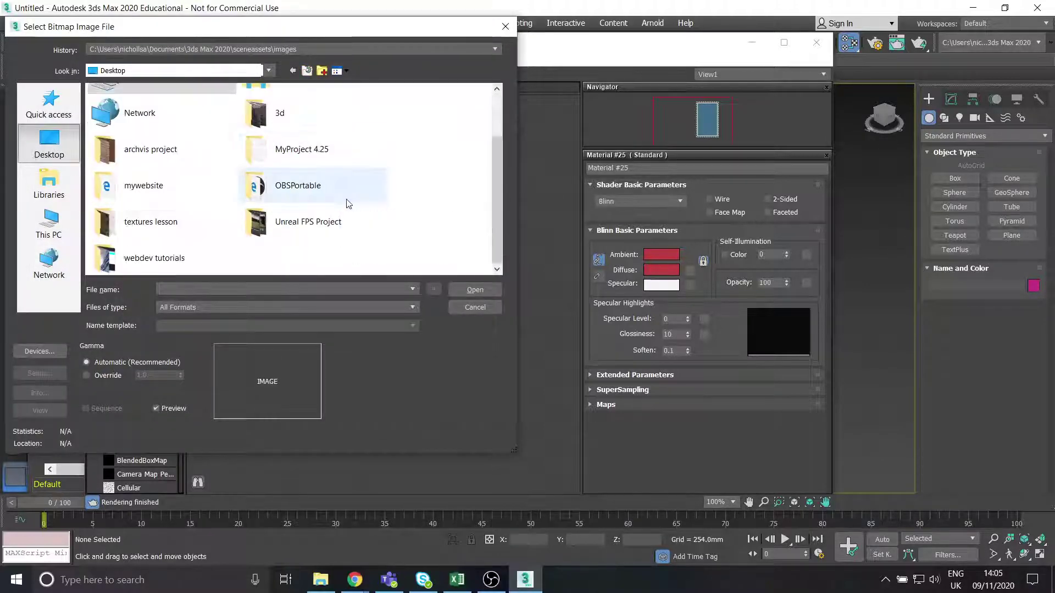
{"action": "double_click", "coordinate": [144, 225]}
{"action": "left_click", "coordinate": [397, 124]}
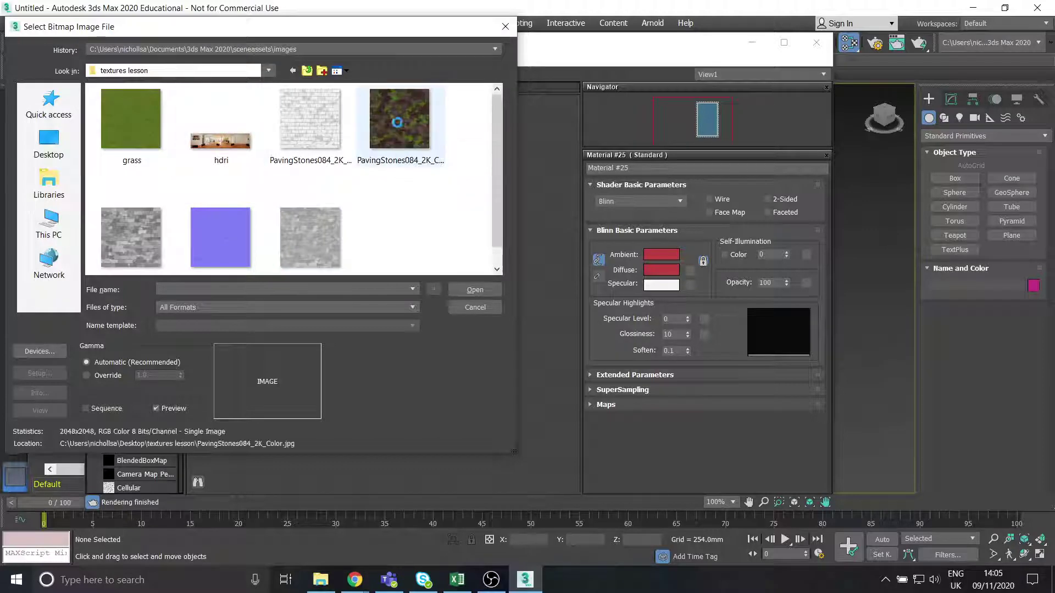
{"action": "left_click", "coordinate": [470, 288]}
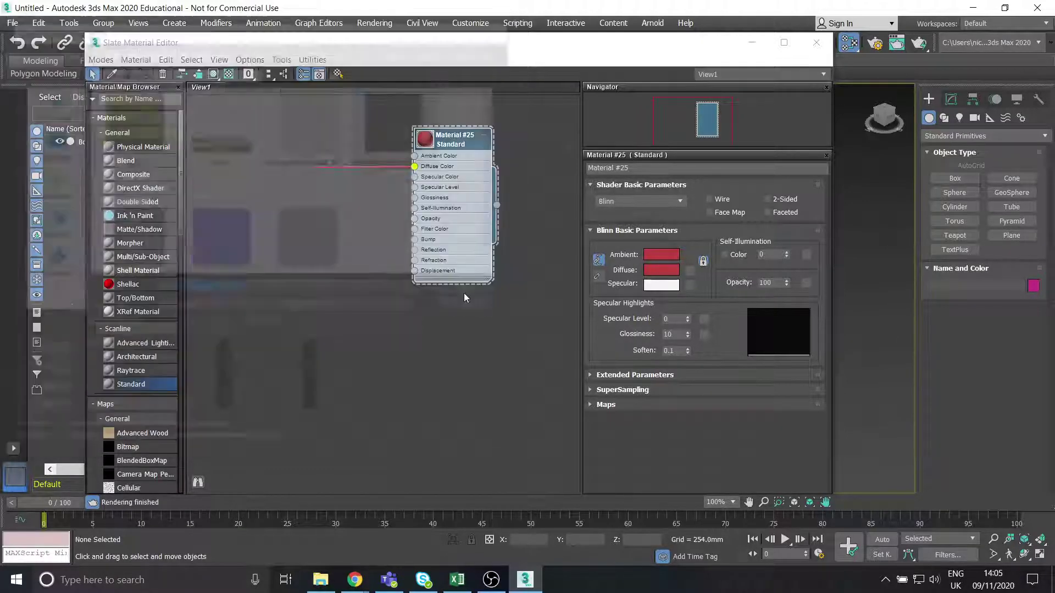
{"action": "left_click_drag", "start_coordinate": [333, 176], "coordinate": [322, 143]}
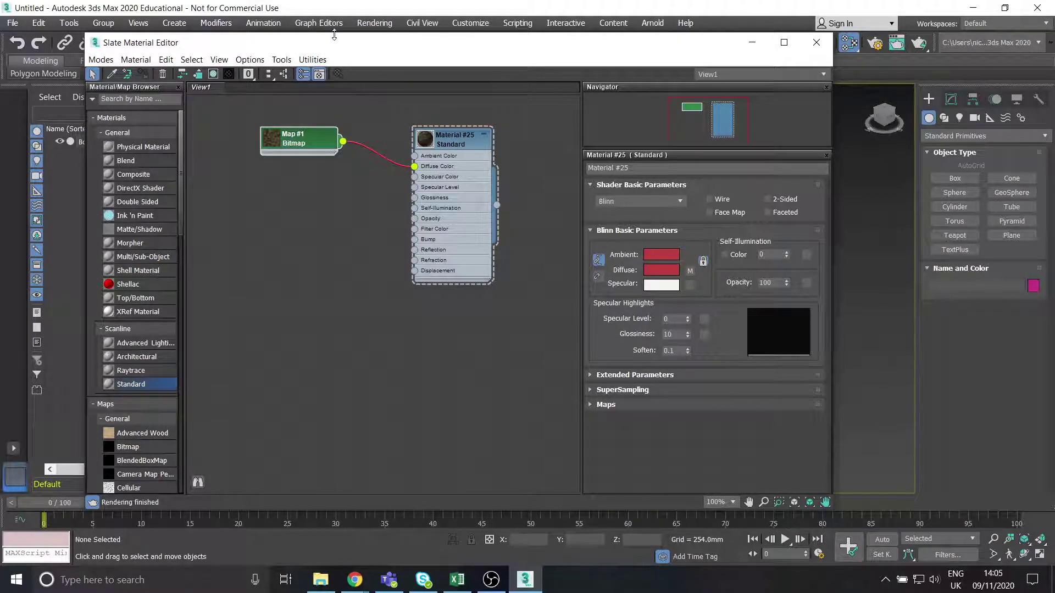
Turn on Show Shaded Material in Viewport and orbit to check the paving-stone texture on Box001.
{"action": "left_click_drag", "start_coordinate": [332, 44], "coordinate": [481, 428]}
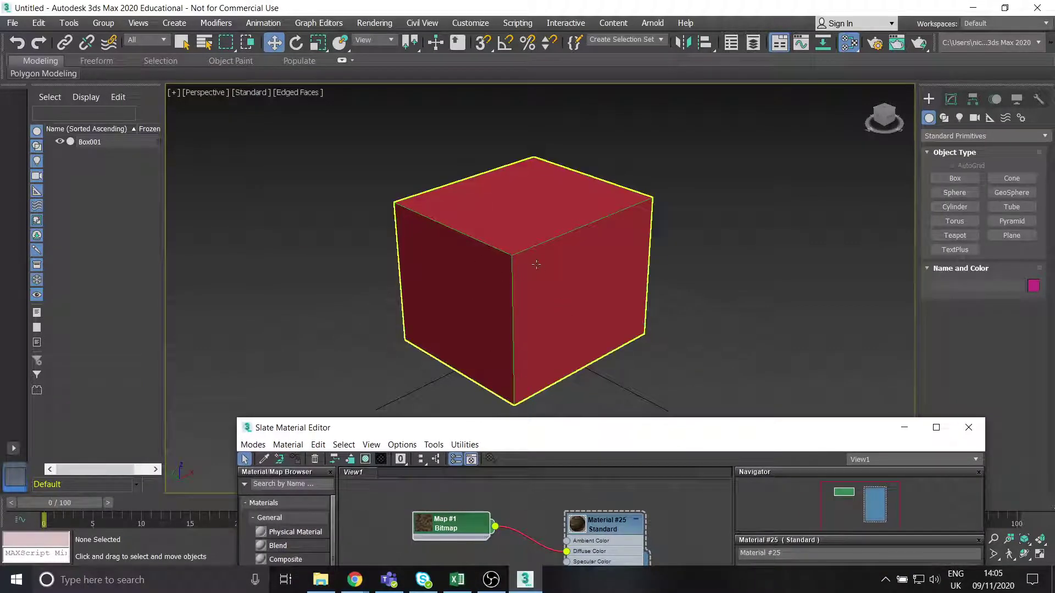
{"action": "left_click_drag", "start_coordinate": [598, 431], "coordinate": [498, 81]}
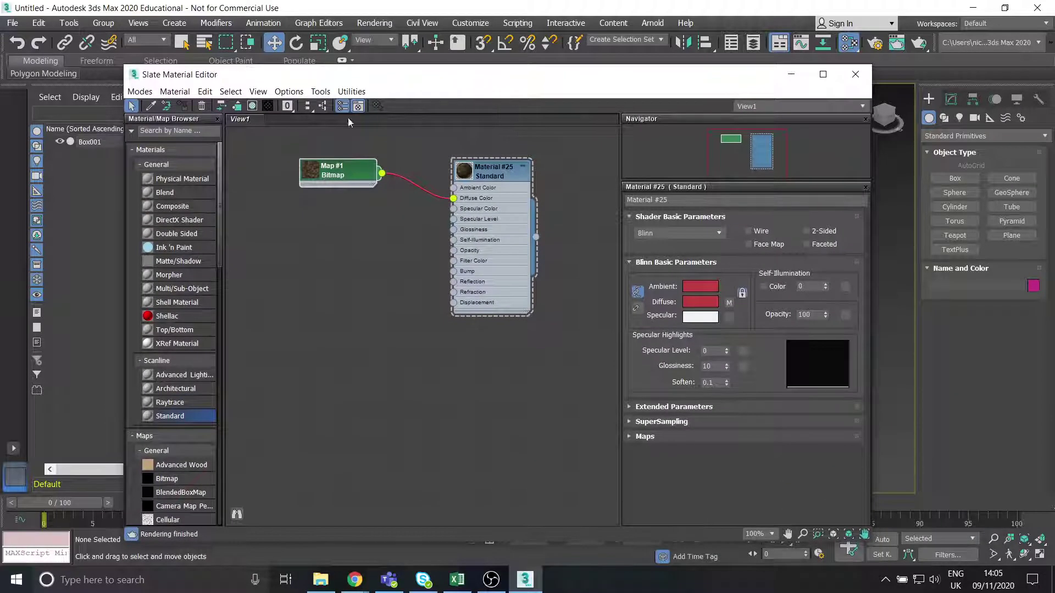
{"action": "left_click", "coordinate": [256, 108]}
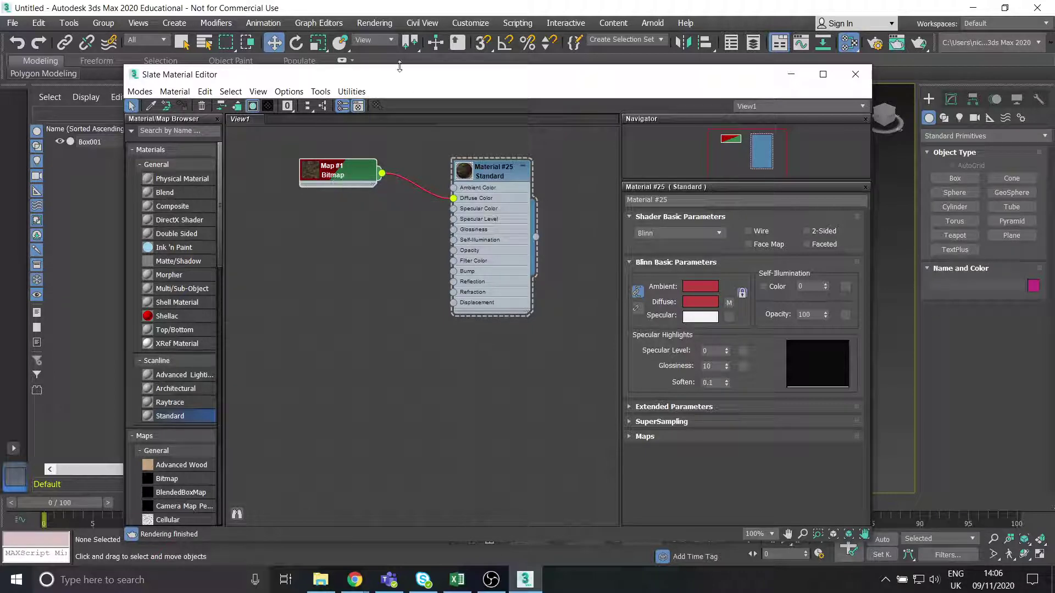
{"action": "left_click_drag", "start_coordinate": [379, 74], "coordinate": [524, 436]}
{"action": "scroll", "coordinate": [544, 307], "scroll_direction": "up", "scroll_amount": 5}
{"action": "middle_click_drag", "start_coordinate": [589, 305], "coordinate": [625, 348], "text": "alt"}
{"action": "left_click_drag", "start_coordinate": [653, 430], "coordinate": [552, 159]}
{"action": "scroll", "coordinate": [434, 366], "scroll_direction": "down", "scroll_amount": 2}
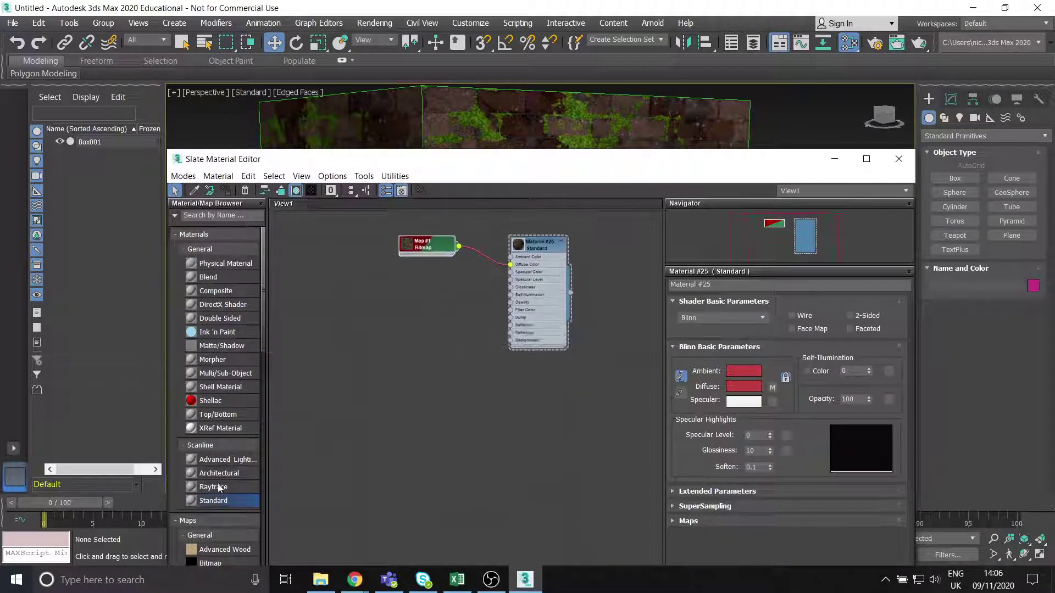
Add a second Standard material node, Material #26, and open its parameters.
{"action": "left_click_drag", "start_coordinate": [482, 467], "coordinate": [466, 446]}
{"action": "scroll", "coordinate": [443, 424], "scroll_direction": "up", "scroll_amount": 1}
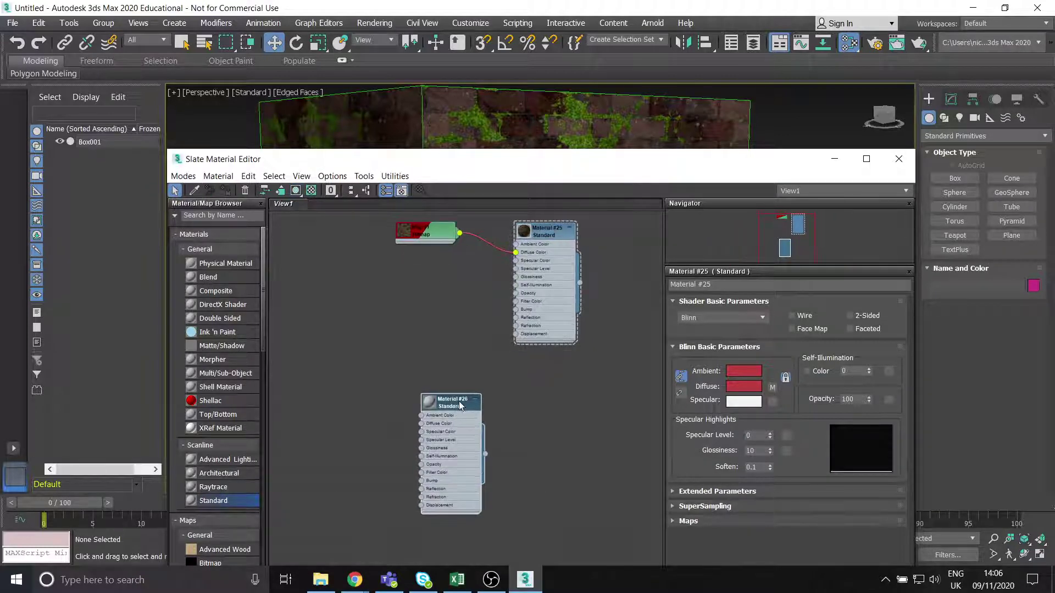
{"action": "double_click", "coordinate": [460, 402]}
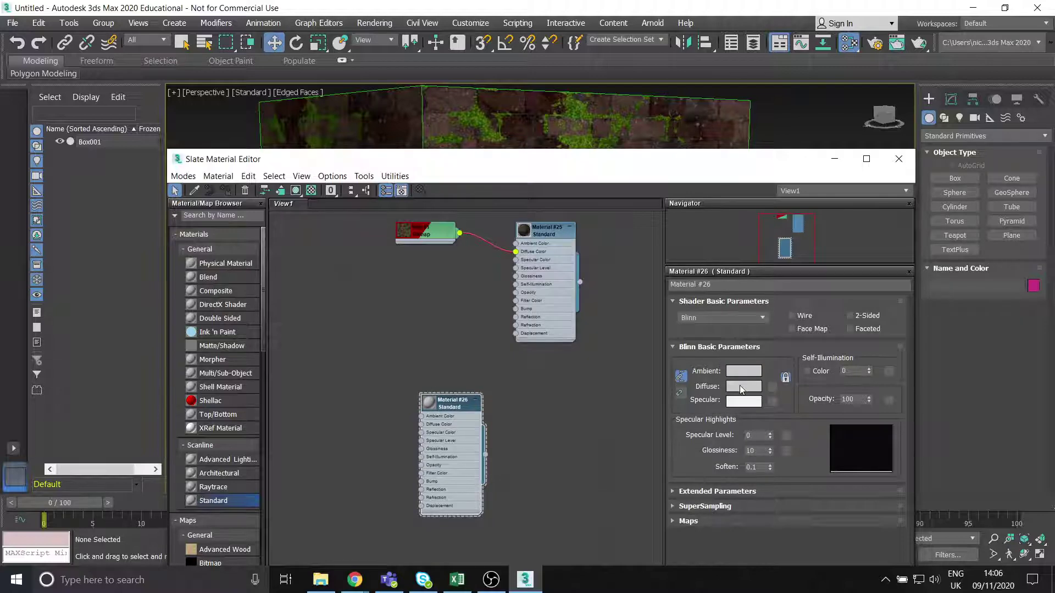
Set Material #26's diffuse colour to bright green (R43 G175 B3).
{"action": "left_click", "coordinate": [742, 386]}
{"action": "left_click", "coordinate": [305, 128]}
{"action": "left_click_drag", "start_coordinate": [302, 101], "coordinate": [262, 113]}
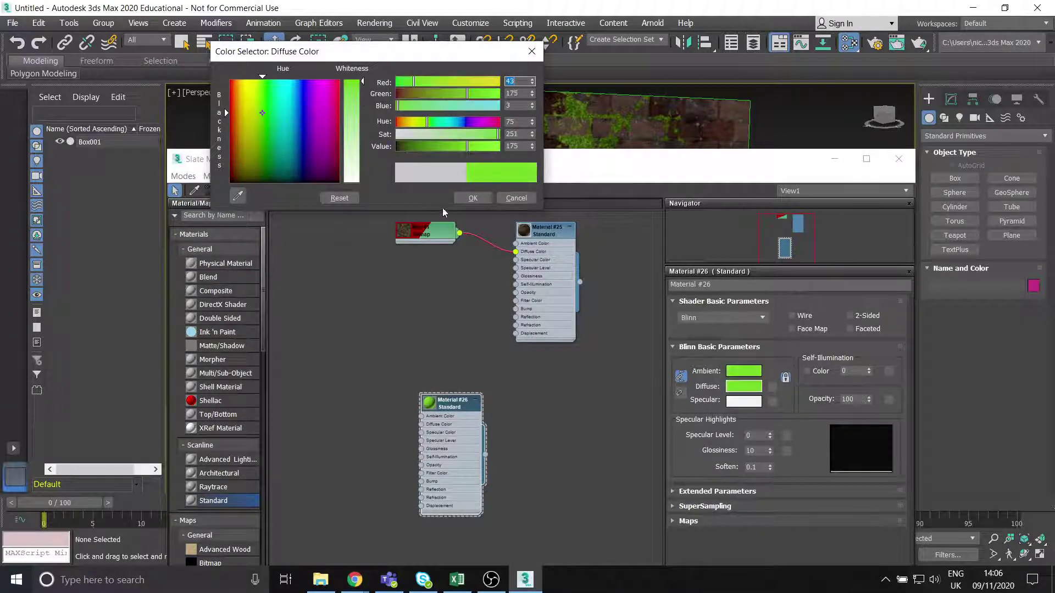
{"action": "left_click", "coordinate": [472, 198]}
{"action": "middle_click_drag", "start_coordinate": [543, 405], "coordinate": [537, 431]}
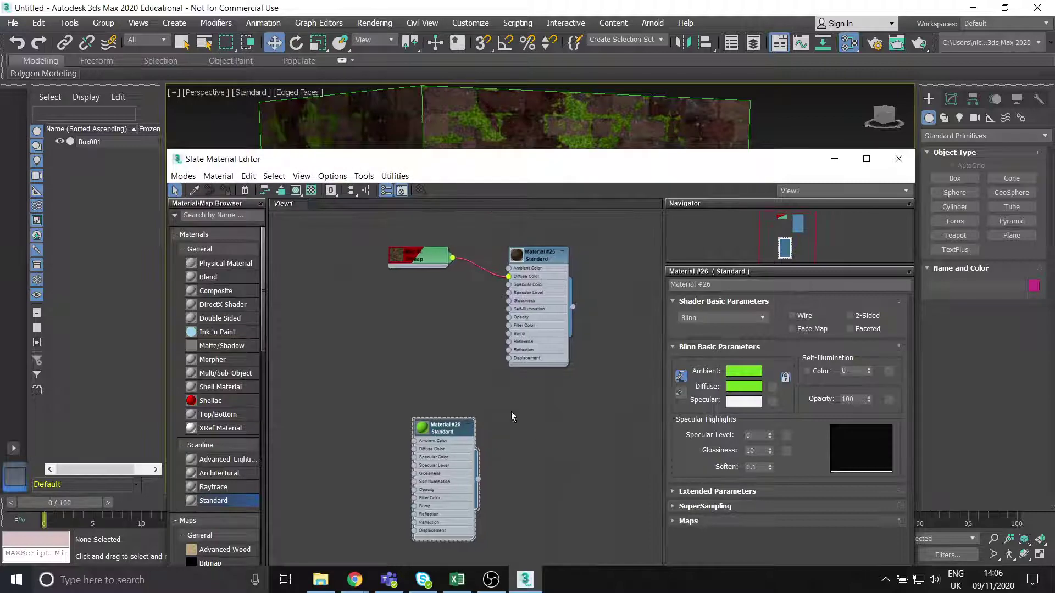
{"action": "middle_click_drag", "start_coordinate": [570, 136], "coordinate": [587, 134]}
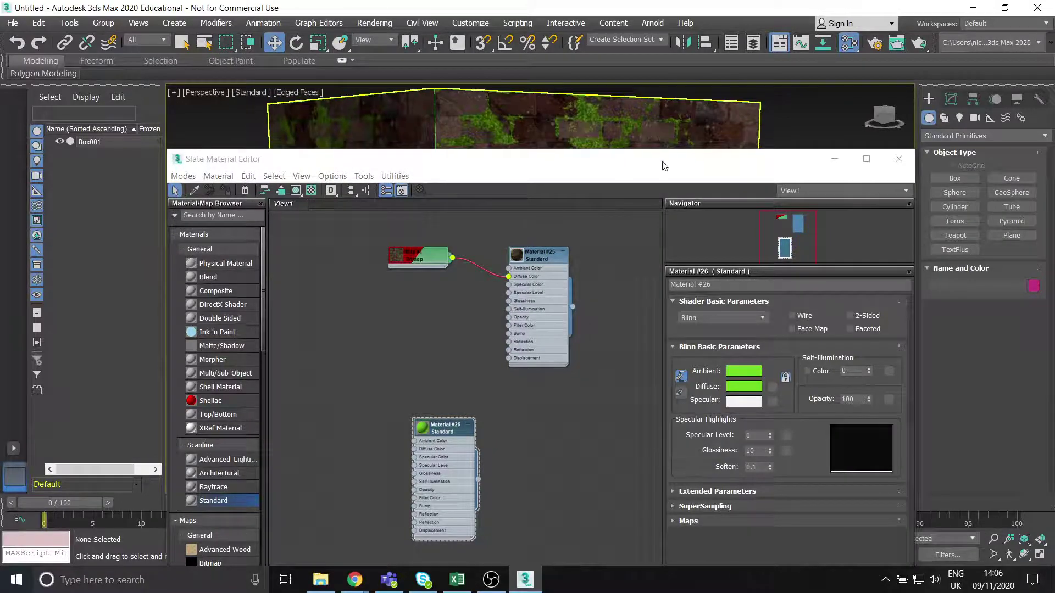
{"action": "left_click_drag", "start_coordinate": [714, 166], "coordinate": [570, 377]}
{"action": "middle_click_drag", "start_coordinate": [562, 198], "coordinate": [562, 221], "text": "alt"}
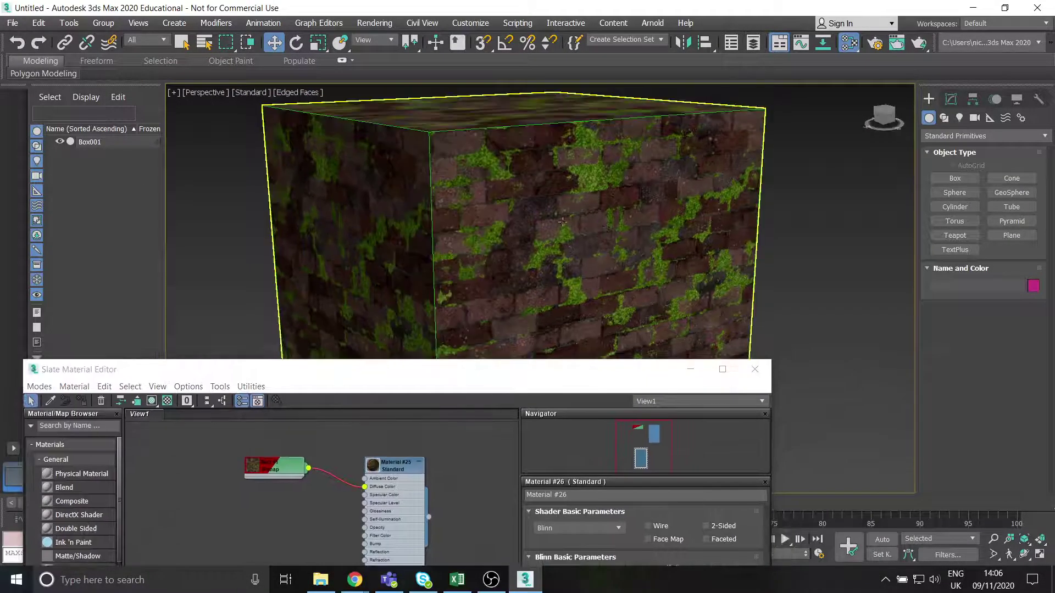
{"action": "scroll", "coordinate": [562, 221], "scroll_direction": "down", "scroll_amount": 5}
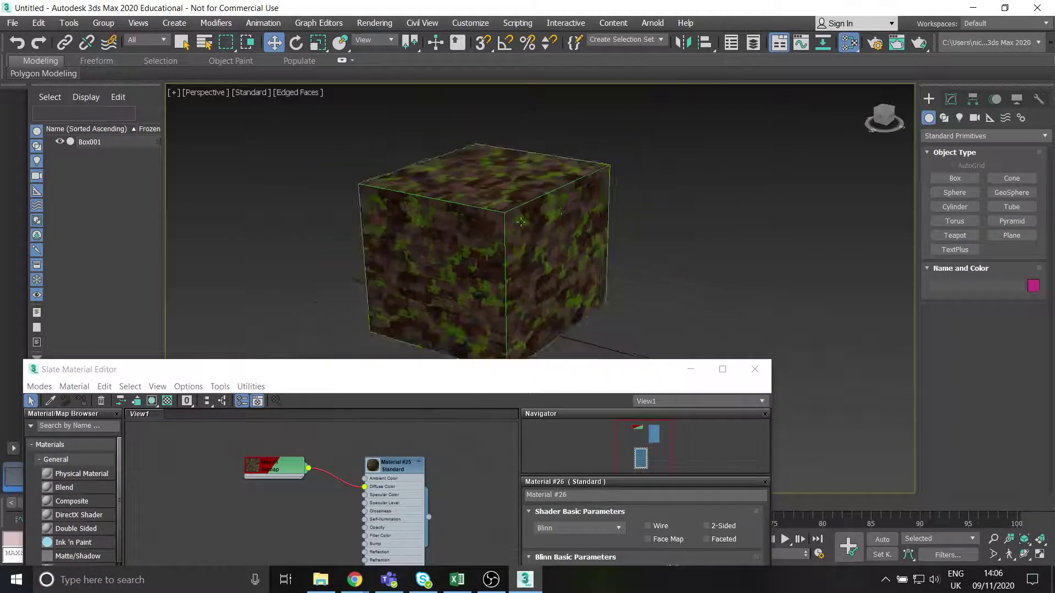
Convert the box to an Editable Poly and switch to Polygon level.
{"action": "left_click", "coordinate": [553, 212]}
{"action": "right_click", "coordinate": [516, 244]}
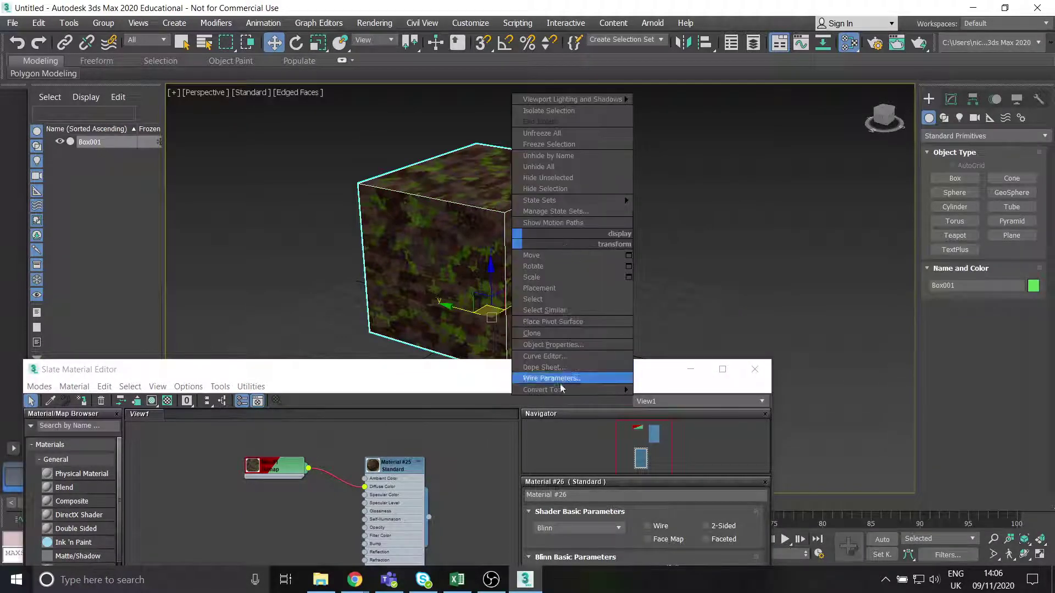
{"action": "mouse_move", "coordinate": [592, 391]}
{"action": "left_click", "coordinate": [688, 399]}
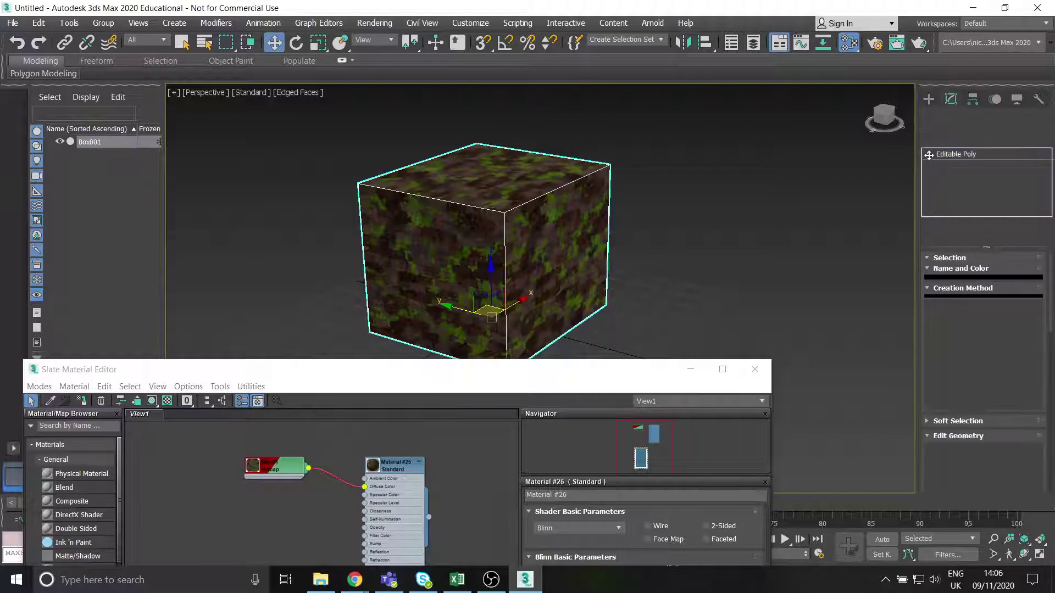
{"action": "left_click", "coordinate": [954, 200]}
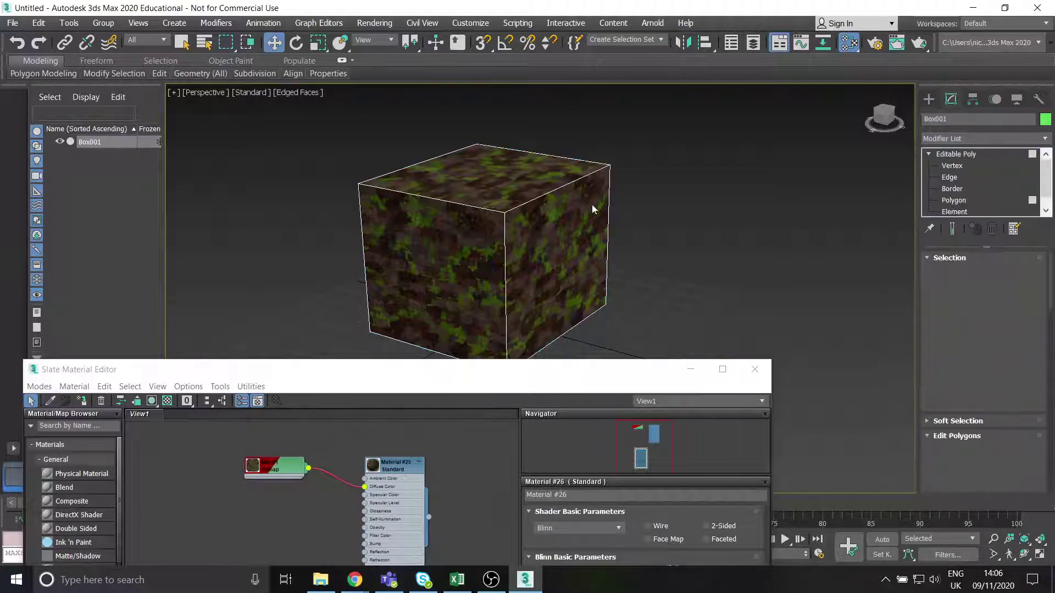
Assign the green Material #26 to the box's top face.
{"action": "left_click", "coordinate": [523, 177]}
{"action": "left_click", "coordinate": [443, 251]}
{"action": "left_click", "coordinate": [500, 212]}
{"action": "middle_click_drag", "start_coordinate": [500, 211], "coordinate": [498, 217], "text": "alt"}
{"action": "left_click_drag", "start_coordinate": [466, 369], "coordinate": [490, 257]}
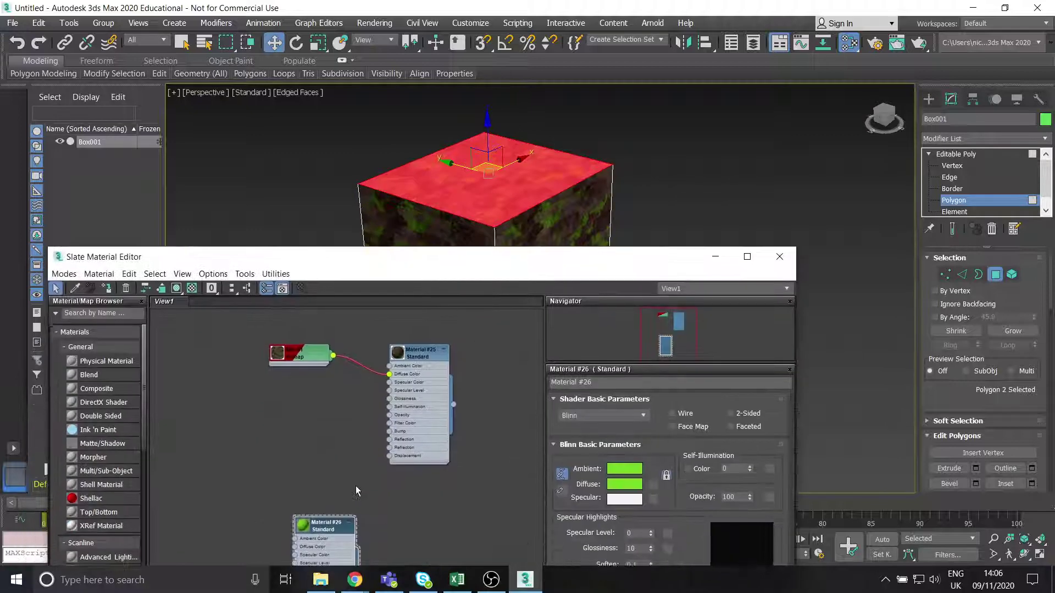
{"action": "left_click", "coordinate": [109, 291]}
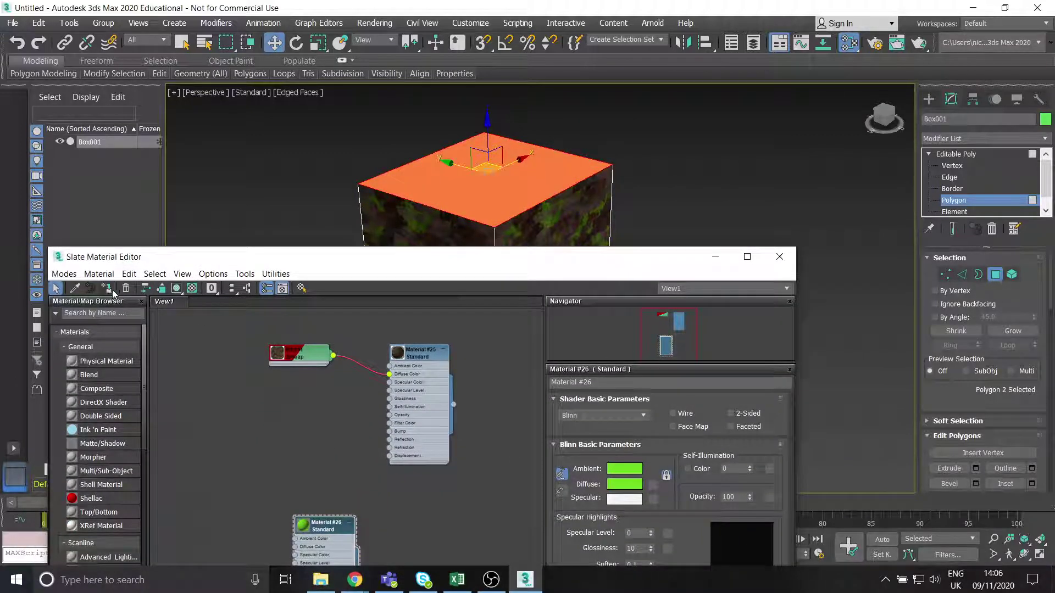
{"action": "left_click", "coordinate": [630, 207]}
Assign Material #26 to the box's front side face as well.
{"action": "middle_click_drag", "start_coordinate": [548, 201], "coordinate": [584, 169], "text": "alt"}
{"action": "left_click", "coordinate": [506, 198]}
{"action": "middle_click_drag", "start_coordinate": [506, 198], "coordinate": [538, 170], "text": "alt"}
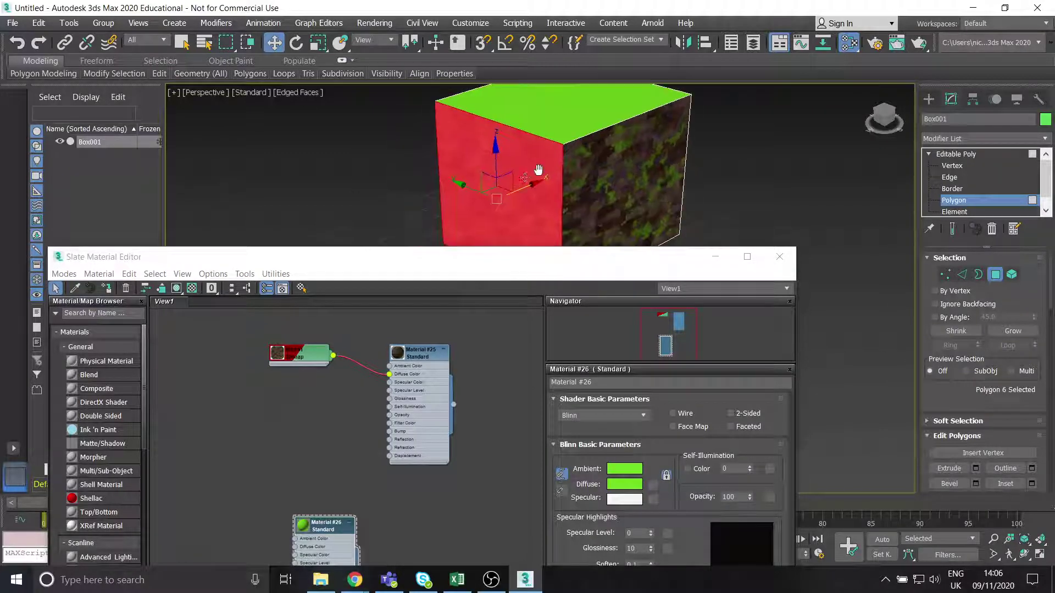
{"action": "left_click", "coordinate": [109, 289]}
{"action": "left_click", "coordinate": [724, 200]}
Inspect the cube and shift the Slate editor's node graph to show more nodes.
{"action": "middle_click_drag", "start_coordinate": [724, 199], "coordinate": [669, 251], "text": "alt"}
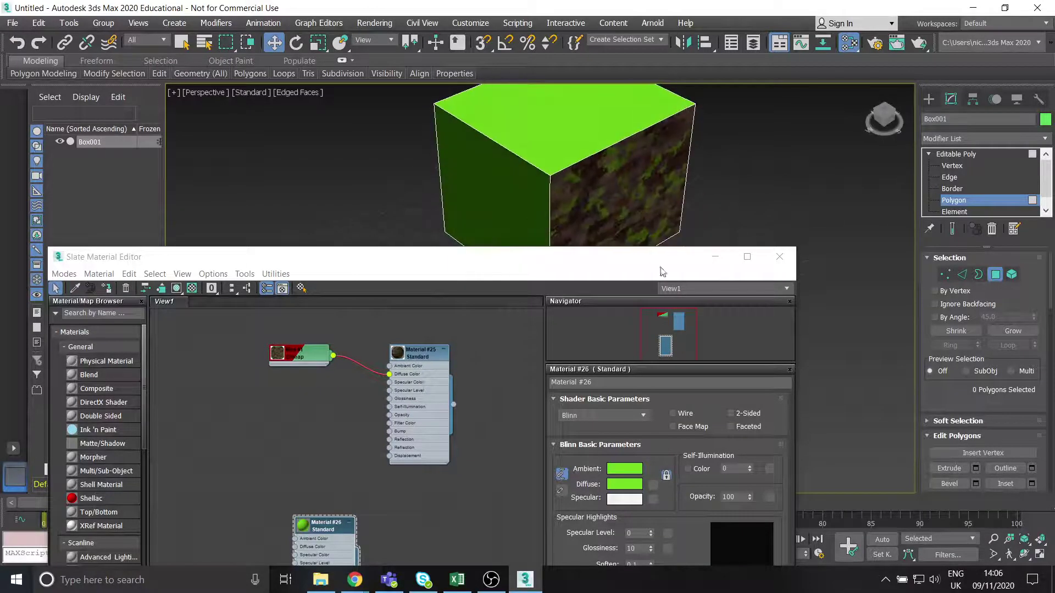
{"action": "left_click_drag", "start_coordinate": [661, 268], "coordinate": [671, 132]}
{"action": "scroll", "coordinate": [357, 276], "scroll_direction": "up", "scroll_amount": 3}
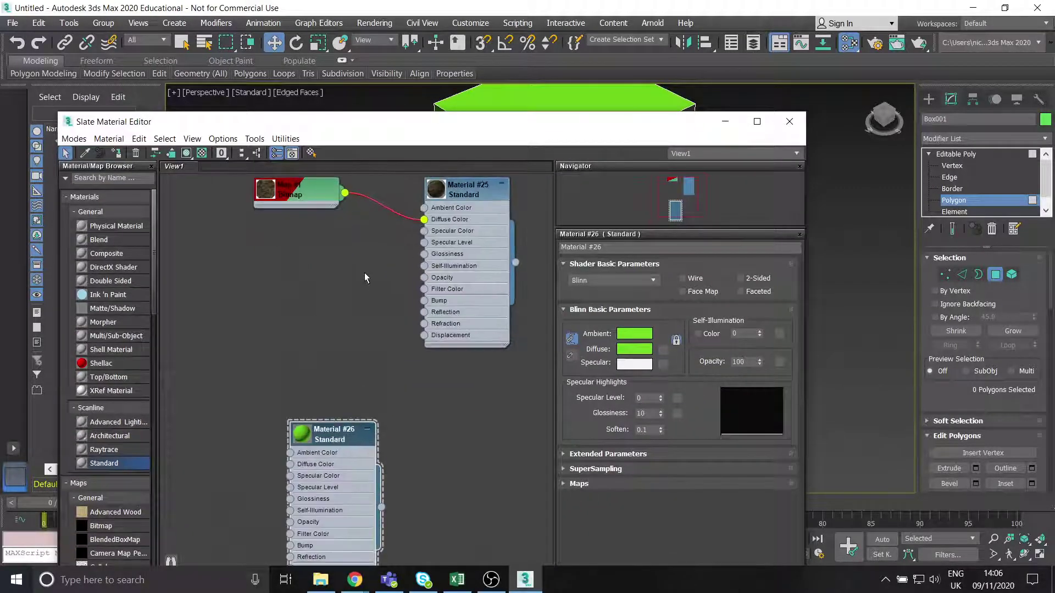
{"action": "middle_click_drag", "start_coordinate": [365, 273], "coordinate": [348, 329]}
{"action": "scroll", "coordinate": [358, 338], "scroll_direction": "up", "scroll_amount": 1}
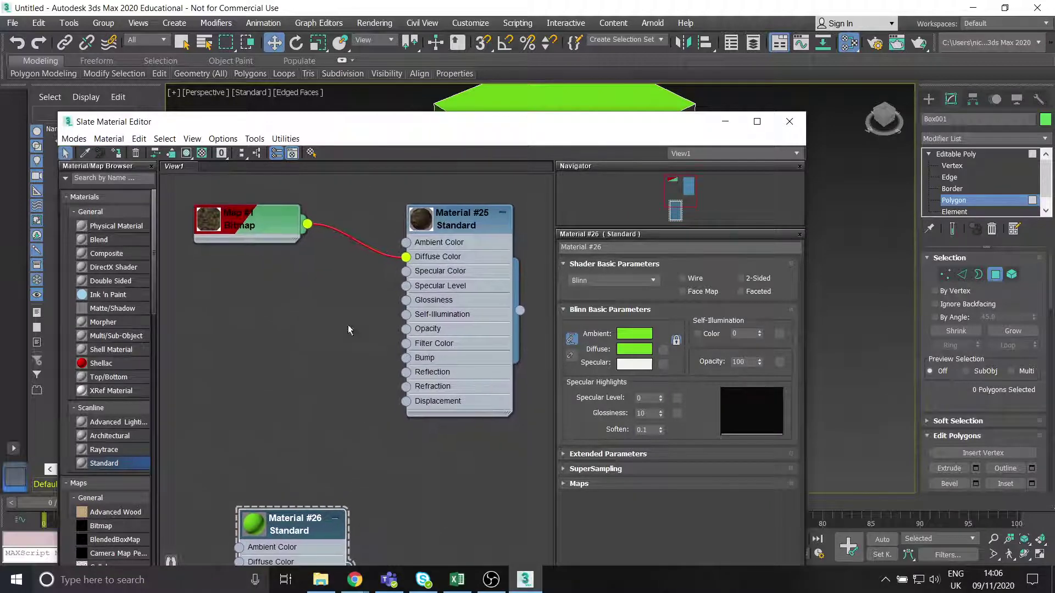
Hide the material editor, inspect the box's green faces, and return to object level.
{"action": "left_click", "coordinate": [722, 124]}
{"action": "middle_click_drag", "start_coordinate": [707, 232], "coordinate": [671, 263], "text": "alt"}
{"action": "scroll", "coordinate": [670, 264], "scroll_direction": "up", "scroll_amount": 5}
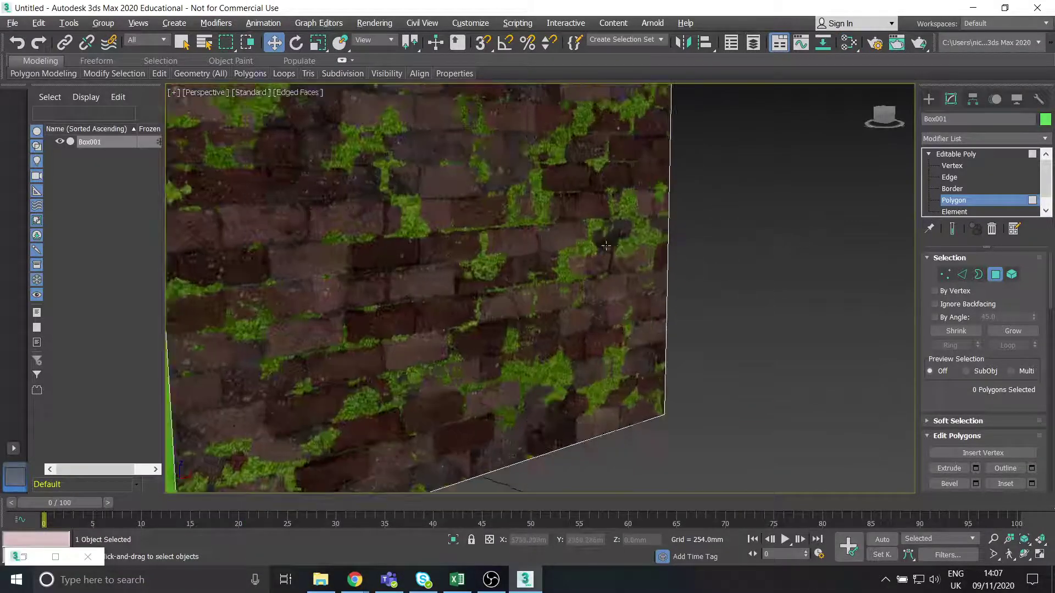
{"action": "middle_click_drag", "start_coordinate": [605, 246], "coordinate": [711, 257], "text": "alt"}
{"action": "middle_click_drag", "start_coordinate": [648, 214], "coordinate": [659, 308], "text": "alt"}
{"action": "scroll", "coordinate": [647, 322], "scroll_direction": "down", "scroll_amount": 5}
{"action": "scroll", "coordinate": [647, 322], "scroll_direction": "down", "scroll_amount": 1}
{"action": "left_click", "coordinate": [956, 154]}
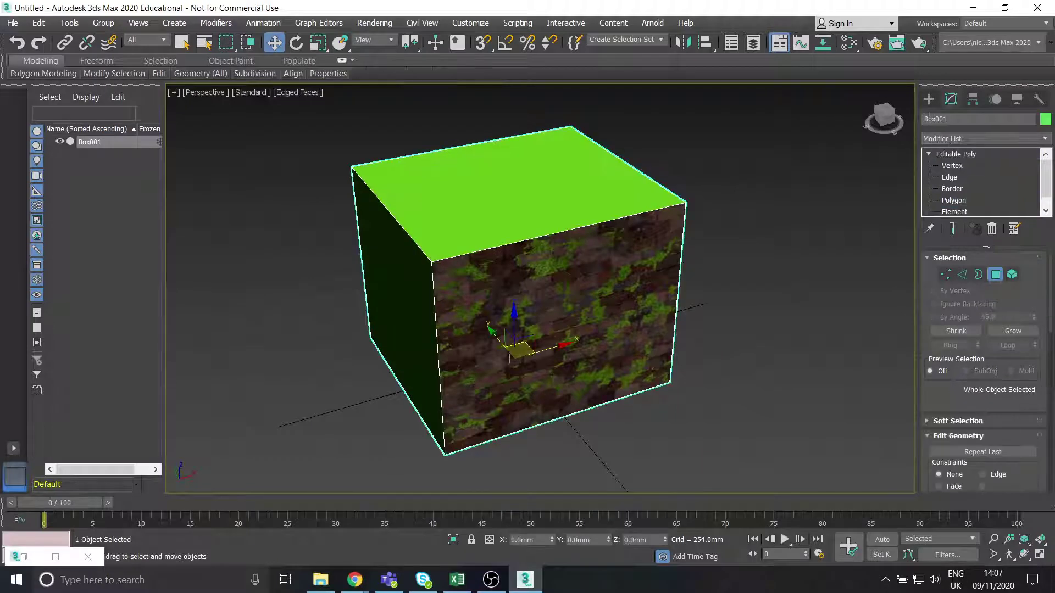
Place a Standard Omni light in the scene.
{"action": "left_click", "coordinate": [929, 99]}
{"action": "left_click", "coordinate": [960, 118]}
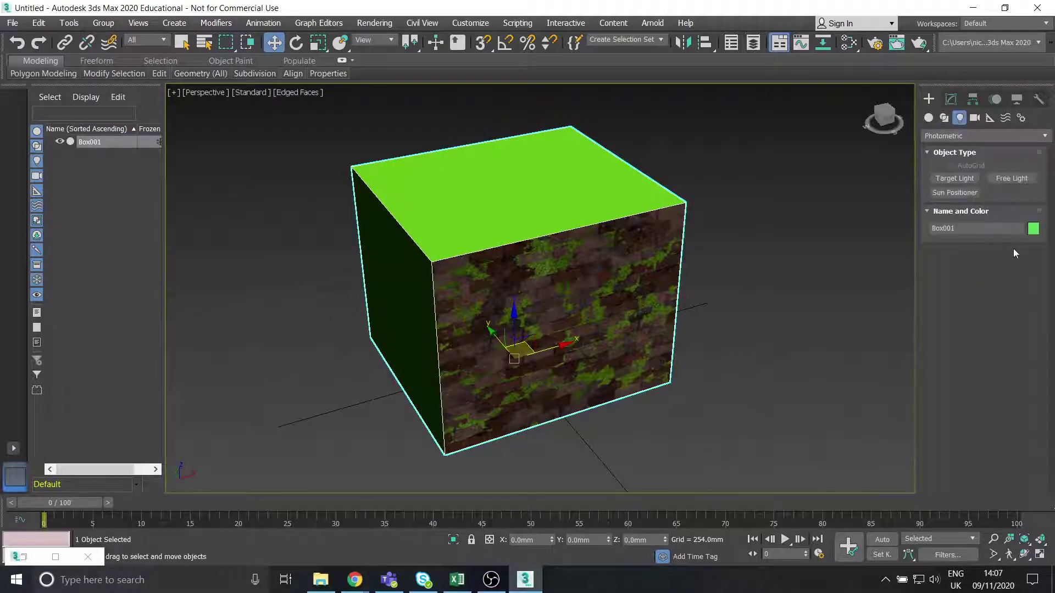
{"action": "left_click", "coordinate": [956, 137]}
{"action": "left_click", "coordinate": [956, 163]}
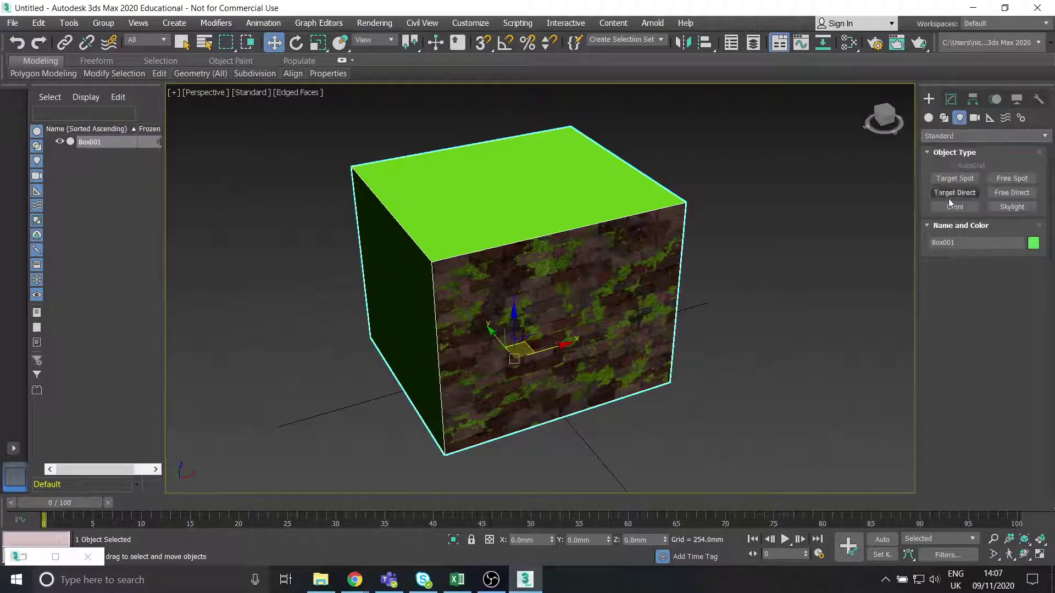
{"action": "left_click", "coordinate": [956, 208]}
{"action": "scroll", "coordinate": [622, 283], "scroll_direction": "up", "scroll_amount": 5}
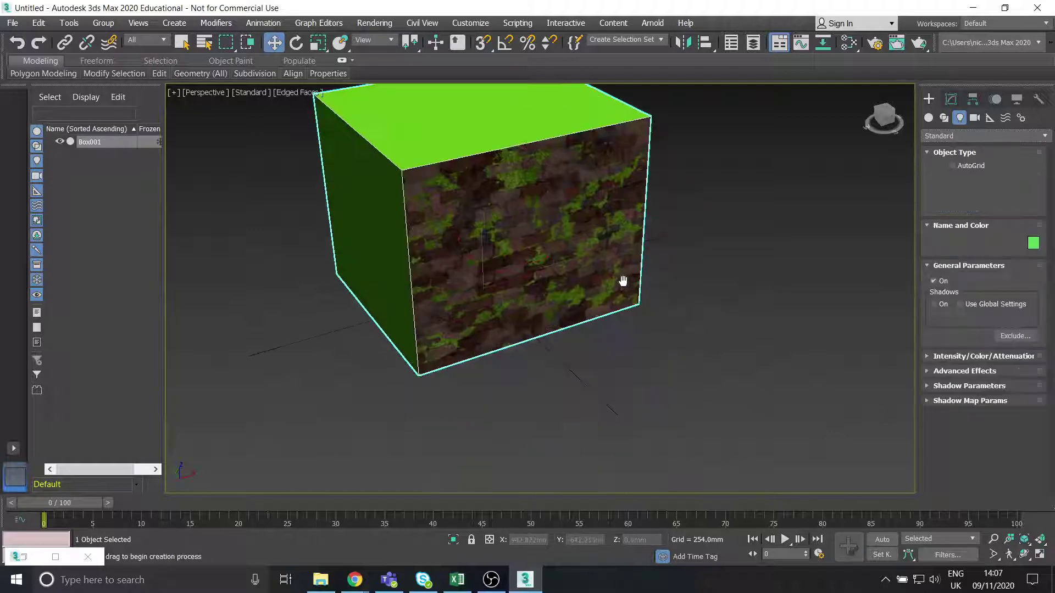
{"action": "left_click", "coordinate": [699, 284]}
{"action": "scroll", "coordinate": [709, 308], "scroll_direction": "down", "scroll_amount": 4}
Raise the Omni light high above the box on Z.
{"action": "key", "text": "w"}
{"action": "middle_click_drag", "start_coordinate": [727, 143], "coordinate": [732, 250], "text": "alt"}
{"action": "left_click_drag", "start_coordinate": [721, 215], "coordinate": [736, 103]}
{"action": "middle_click_drag", "start_coordinate": [737, 104], "coordinate": [984, 134], "text": "alt"}
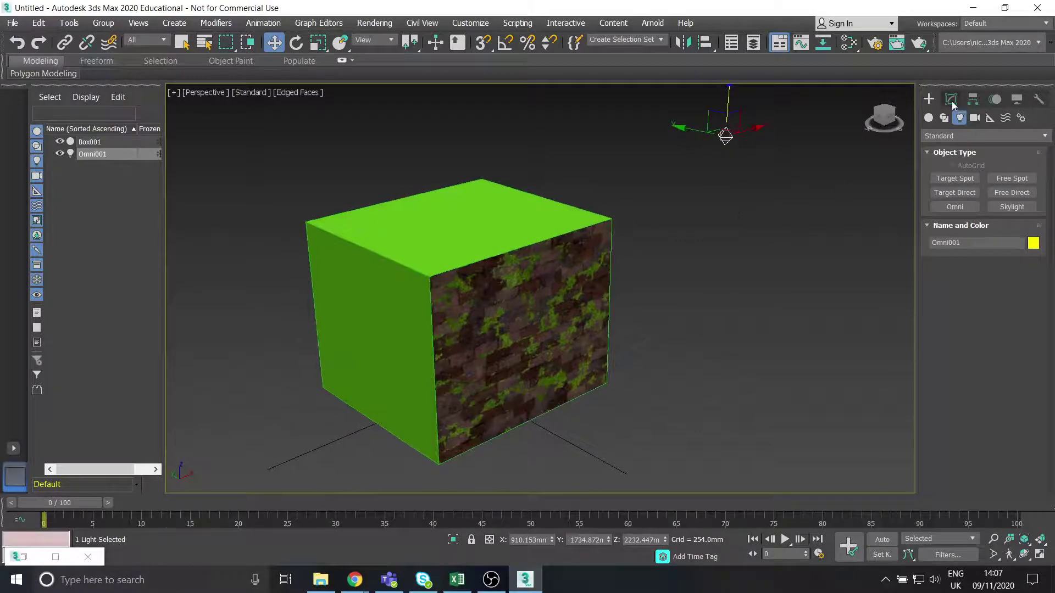
{"action": "left_click", "coordinate": [951, 100]}
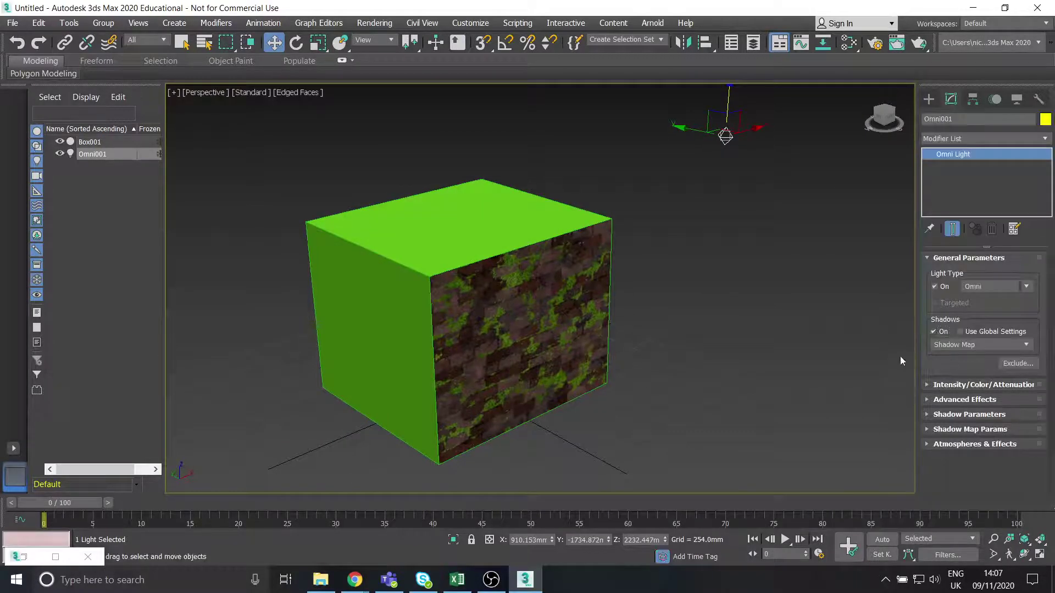
Place a Skylight near the cube and raise it above the box.
{"action": "left_click", "coordinate": [928, 99]}
{"action": "left_click", "coordinate": [1011, 207]}
{"action": "left_click", "coordinate": [664, 328]}
{"action": "middle_click_drag", "start_coordinate": [758, 344], "coordinate": [684, 341], "text": "alt"}
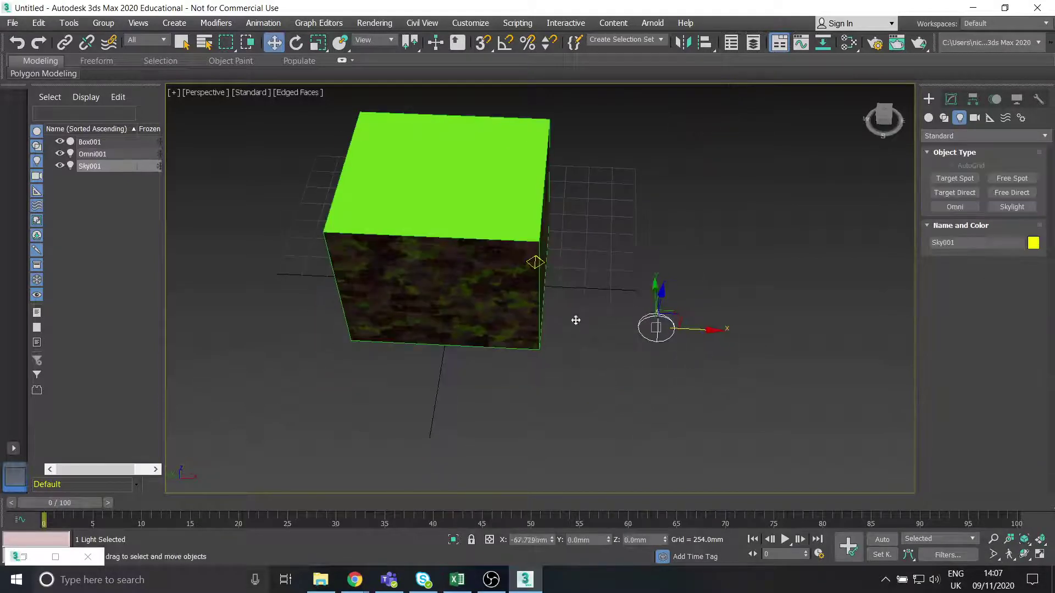
{"action": "left_click_drag", "start_coordinate": [546, 317], "coordinate": [494, 314]}
{"action": "middle_click_drag", "start_coordinate": [495, 314], "coordinate": [575, 351], "text": "alt"}
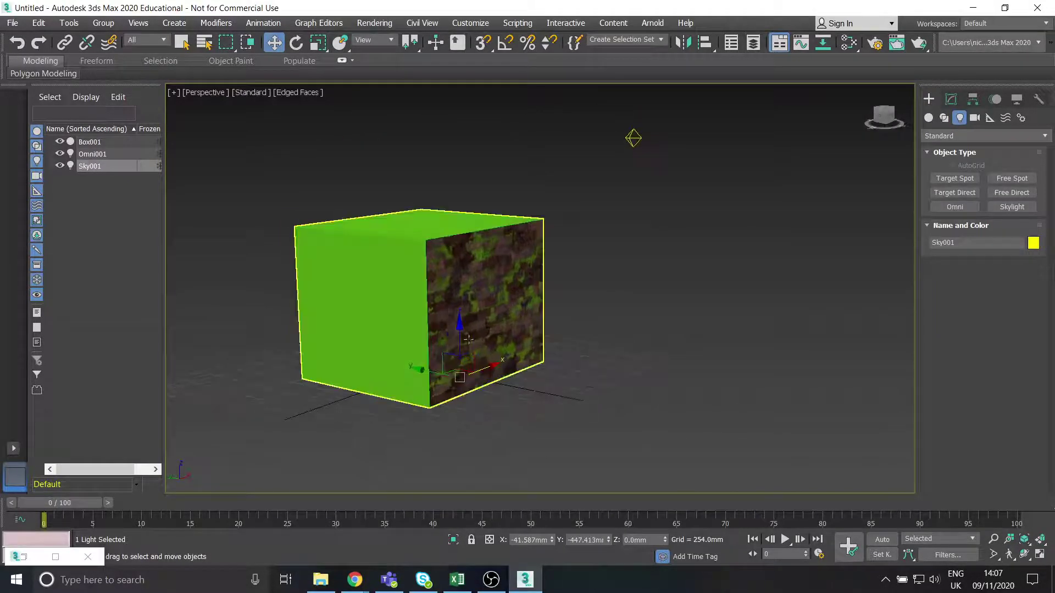
{"action": "left_click_drag", "start_coordinate": [460, 337], "coordinate": [457, 117]}
{"action": "left_click", "coordinate": [951, 99]}
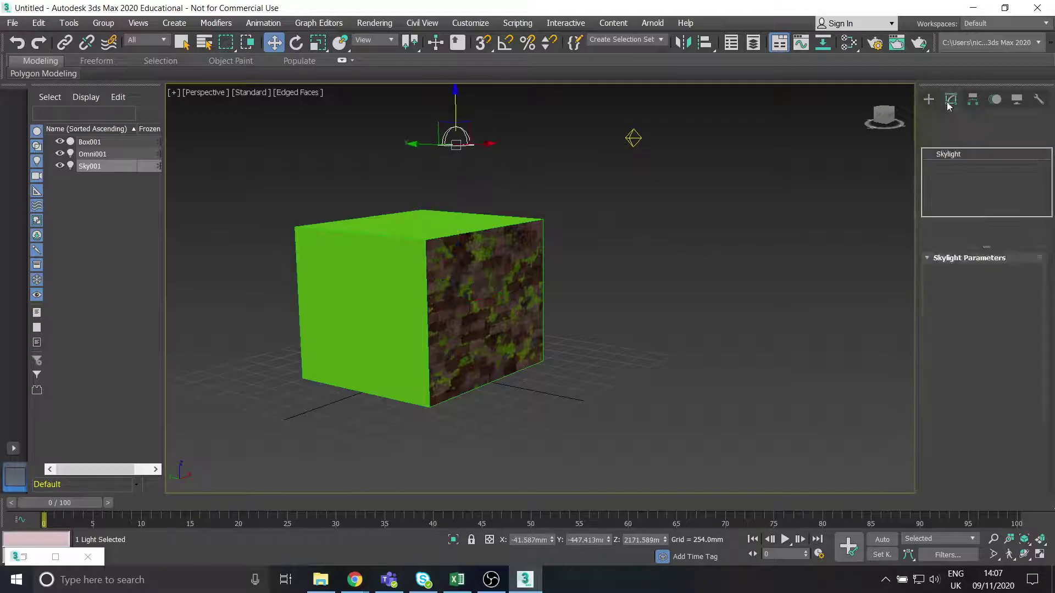
{"action": "left_click", "coordinate": [683, 268]}
Set the viewport to High Quality shading and bring back the Slate Material Editor.
{"action": "left_click", "coordinate": [252, 92]}
{"action": "left_click", "coordinate": [286, 121]}
{"action": "scroll", "coordinate": [532, 301], "scroll_direction": "up", "scroll_amount": 10}
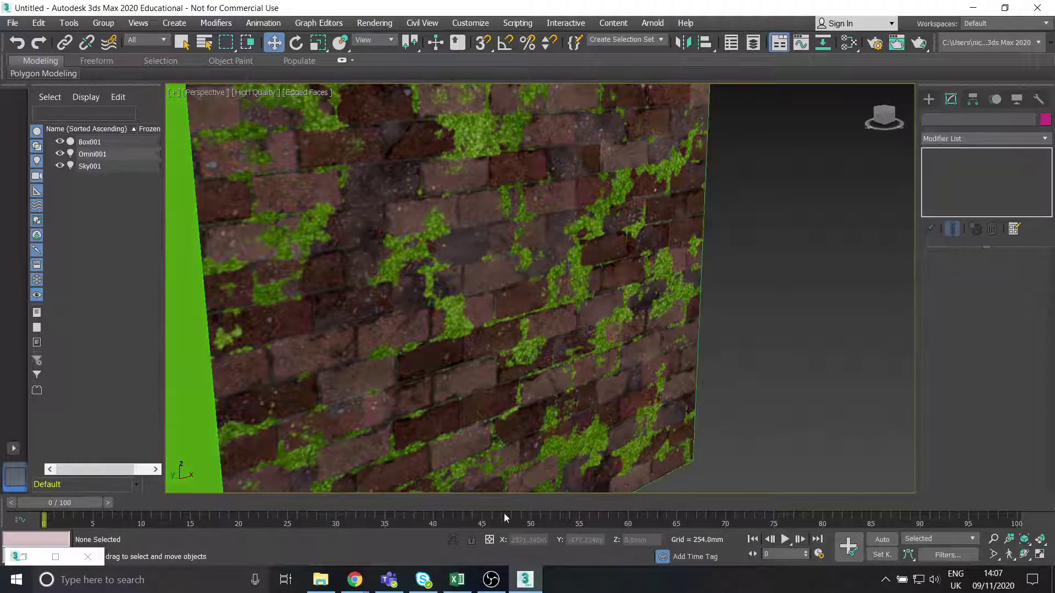
{"action": "left_click", "coordinate": [849, 43]}
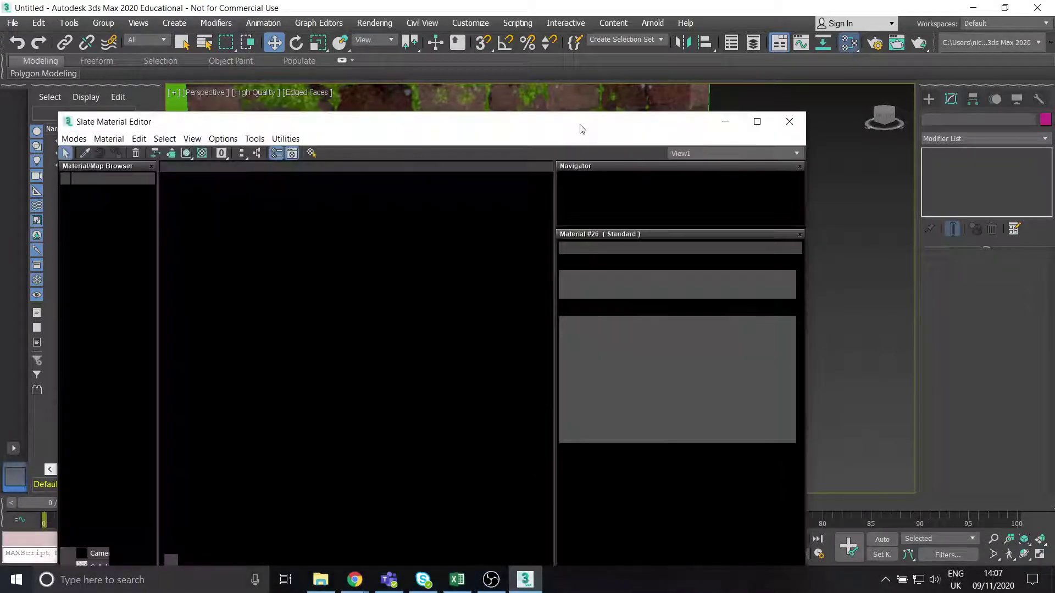
{"action": "left_click_drag", "start_coordinate": [502, 119], "coordinate": [532, 51]}
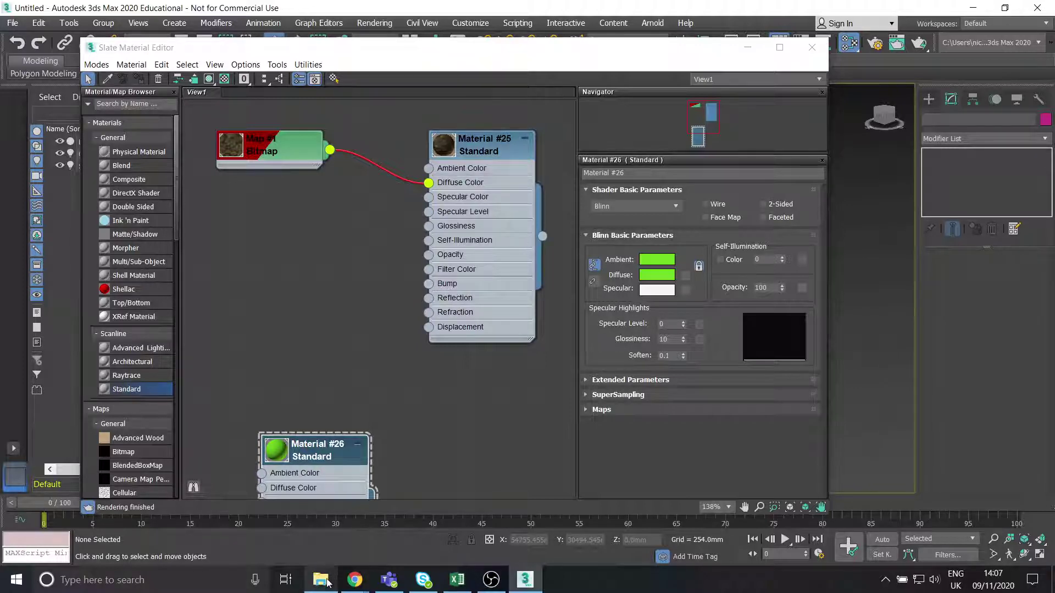
{"action": "left_click", "coordinate": [321, 580]}
{"action": "left_click", "coordinate": [420, 190]}
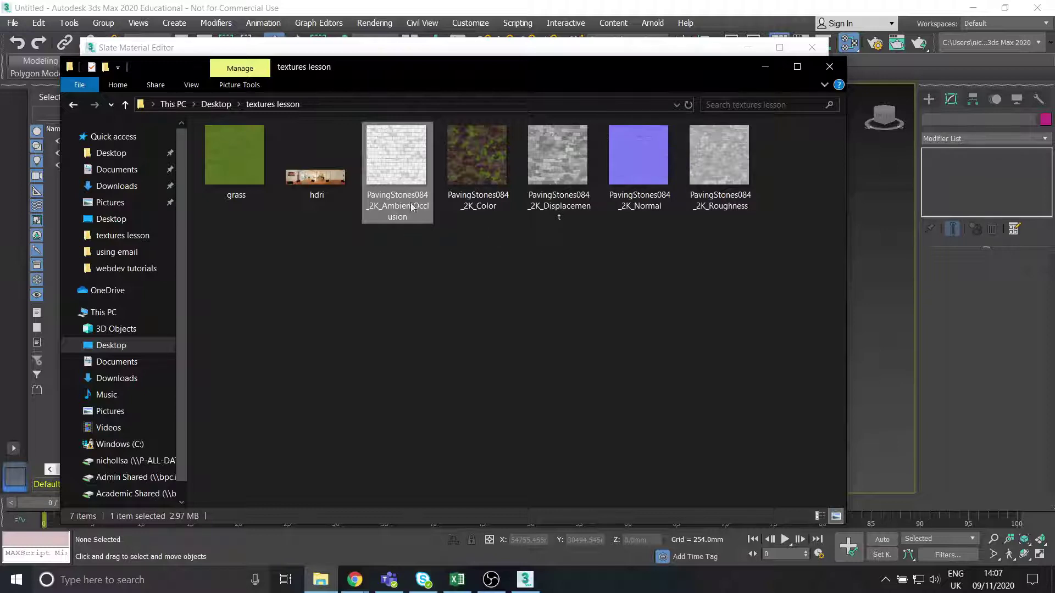
{"action": "left_click", "coordinate": [553, 195]}
{"action": "left_click", "coordinate": [722, 208]}
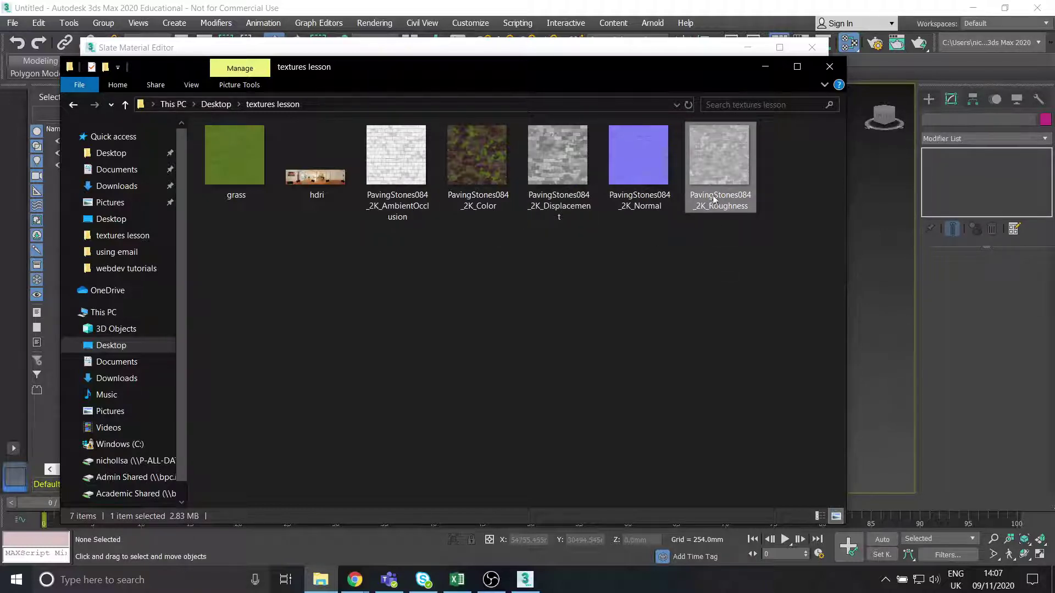
{"action": "left_click_drag", "start_coordinate": [690, 68], "coordinate": [709, 108]}
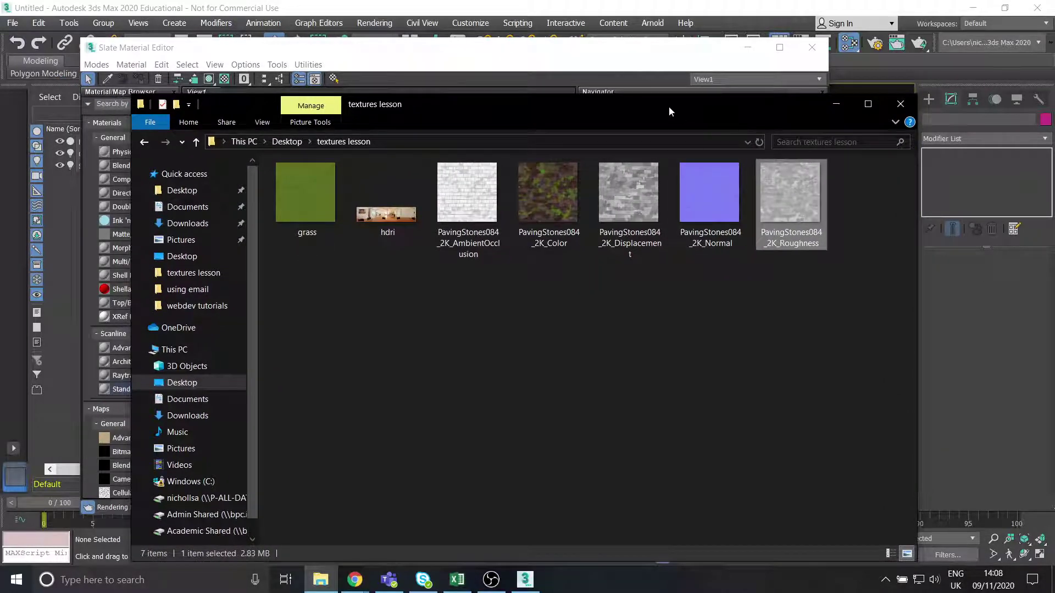
{"action": "left_click_drag", "start_coordinate": [668, 106], "coordinate": [665, 62]}
Wire a Bitmap loading PavingStones084_2K_Roughness into Material #25's Bump input.
{"action": "left_click", "coordinate": [833, 59]}
{"action": "left_click_drag", "start_coordinate": [428, 283], "coordinate": [336, 236]}
{"action": "mouse_move", "coordinate": [359, 243]}
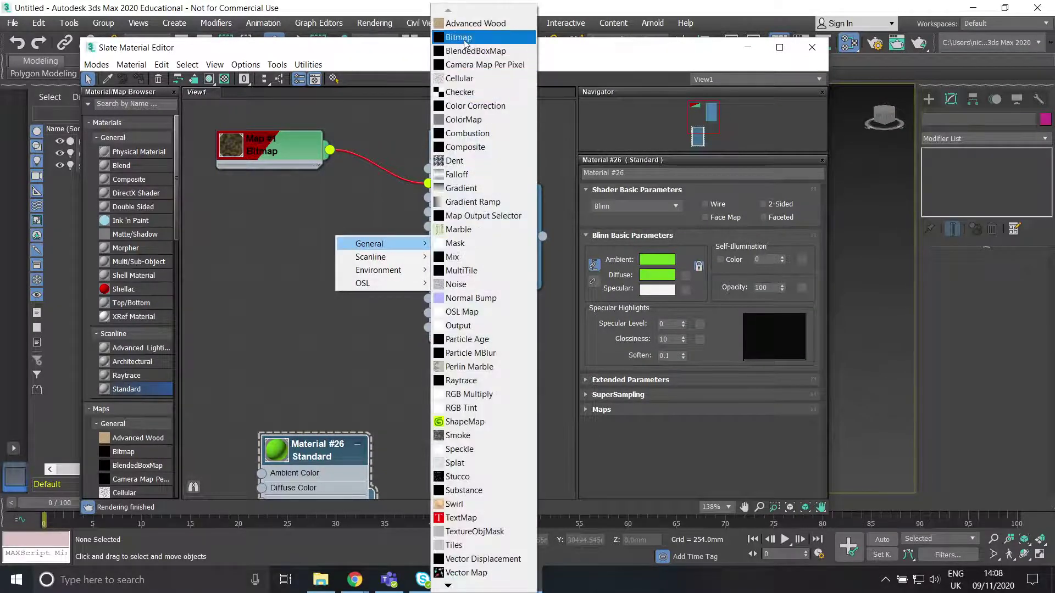
{"action": "left_click", "coordinate": [464, 40]}
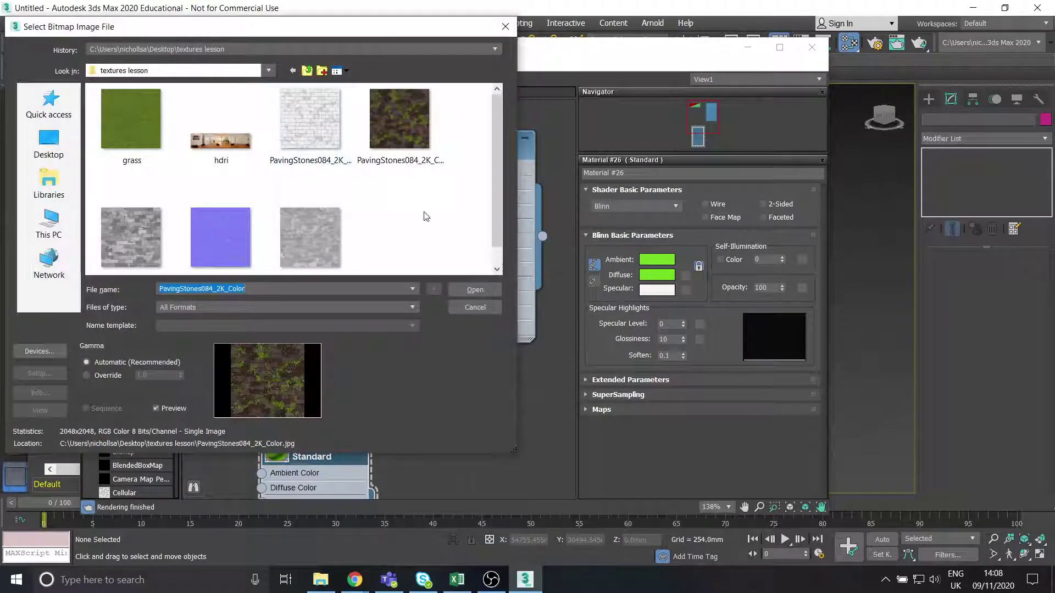
{"action": "scroll", "coordinate": [482, 187], "scroll_direction": "down", "scroll_amount": 1}
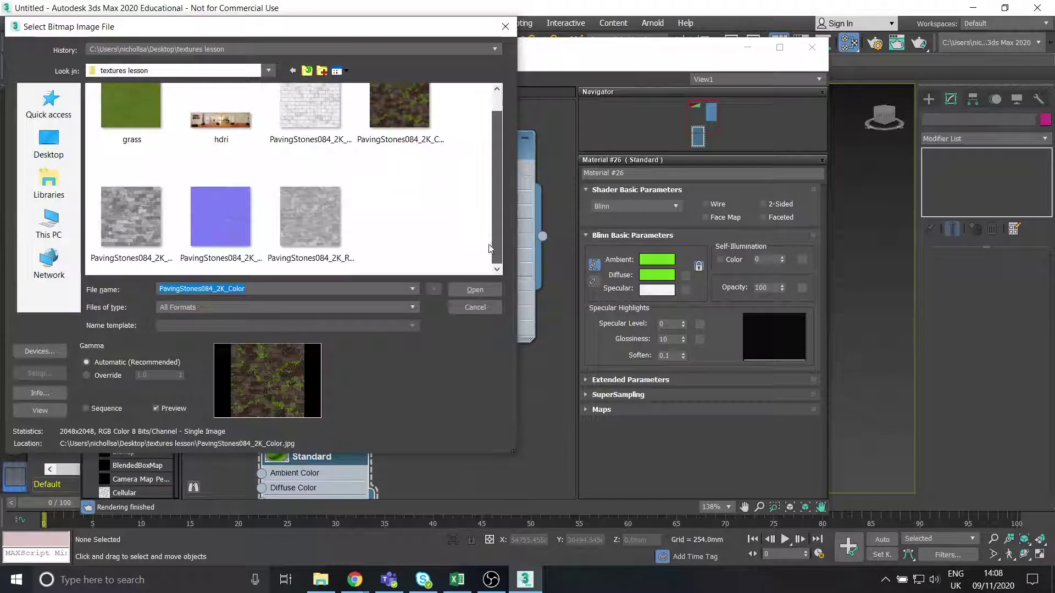
{"action": "left_click", "coordinate": [319, 229]}
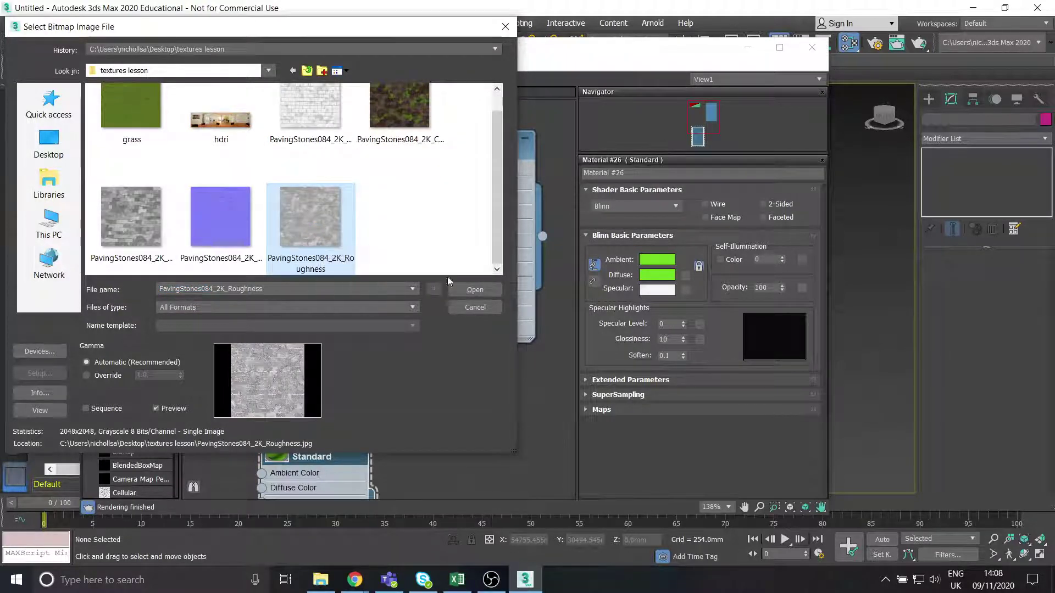
{"action": "left_click", "coordinate": [466, 285]}
Position the Map #2 node beside the material and move the editor aside to view the wall.
{"action": "left_click_drag", "start_coordinate": [355, 235], "coordinate": [305, 220]}
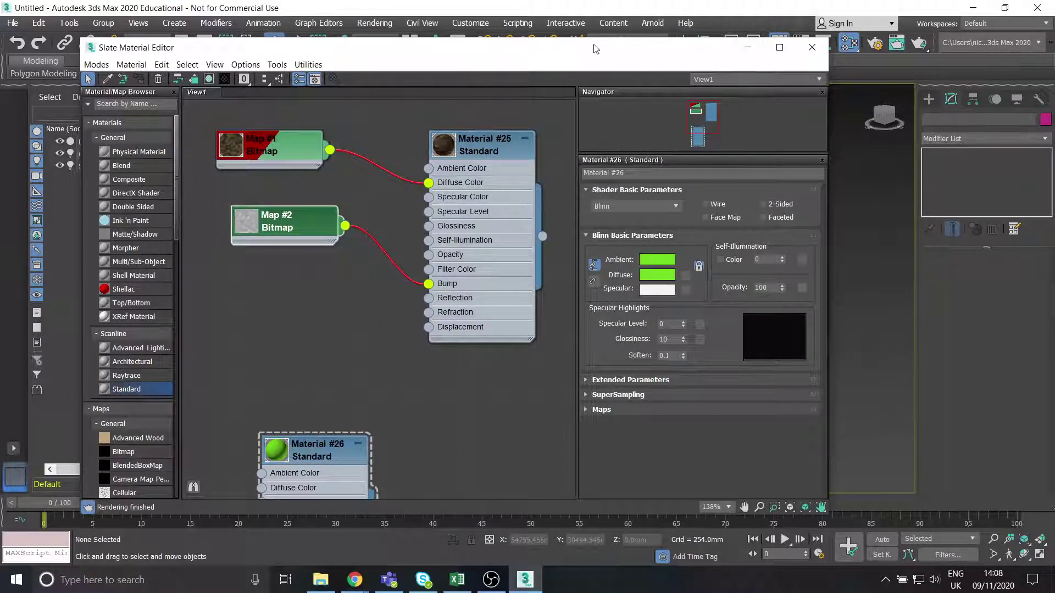
{"action": "left_click_drag", "start_coordinate": [593, 53], "coordinate": [1054, 69]}
{"action": "scroll", "coordinate": [568, 232], "scroll_direction": "up", "scroll_amount": 5}
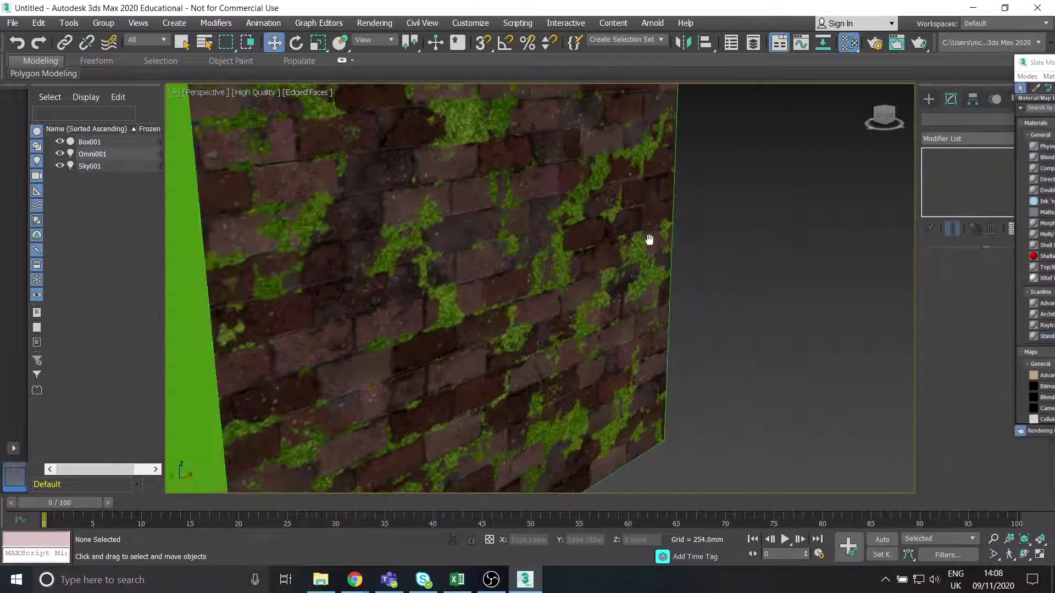
{"action": "middle_click_drag", "start_coordinate": [569, 233], "coordinate": [342, 274]}
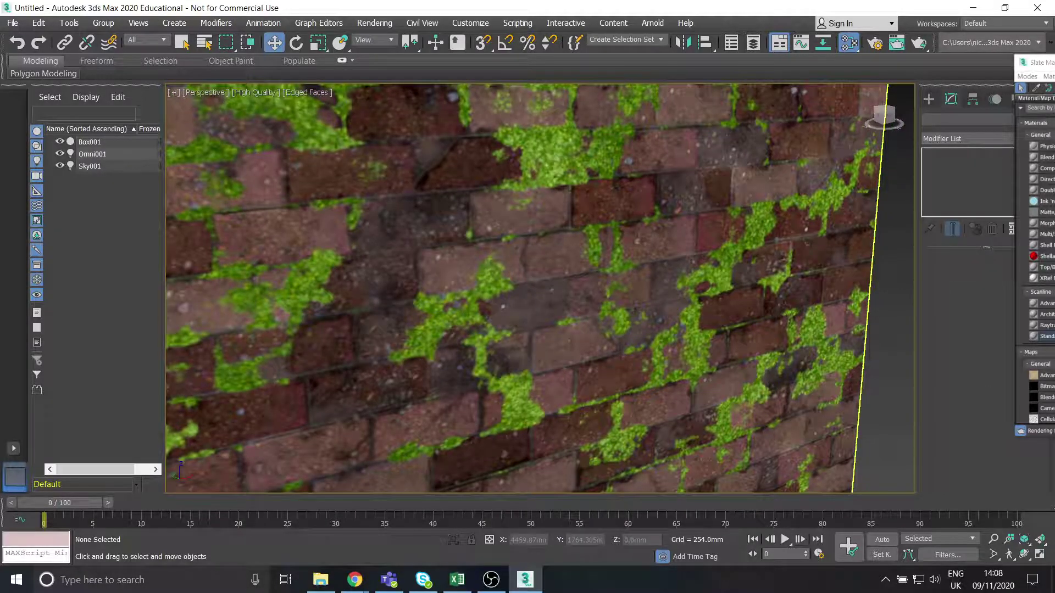
{"action": "left_click_drag", "start_coordinate": [1036, 62], "coordinate": [620, 68]}
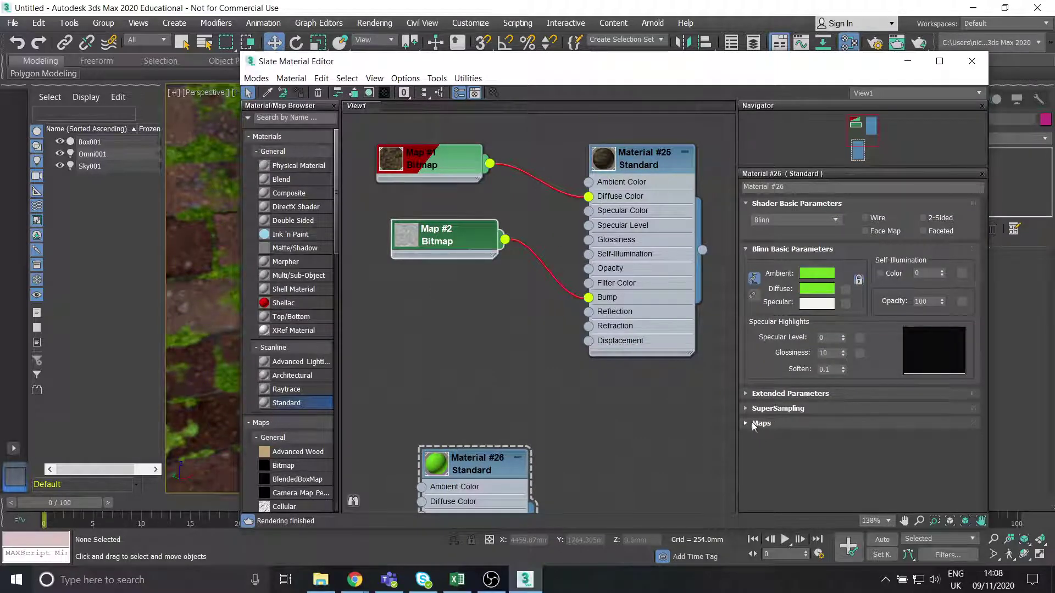
{"action": "left_click", "coordinate": [754, 424]}
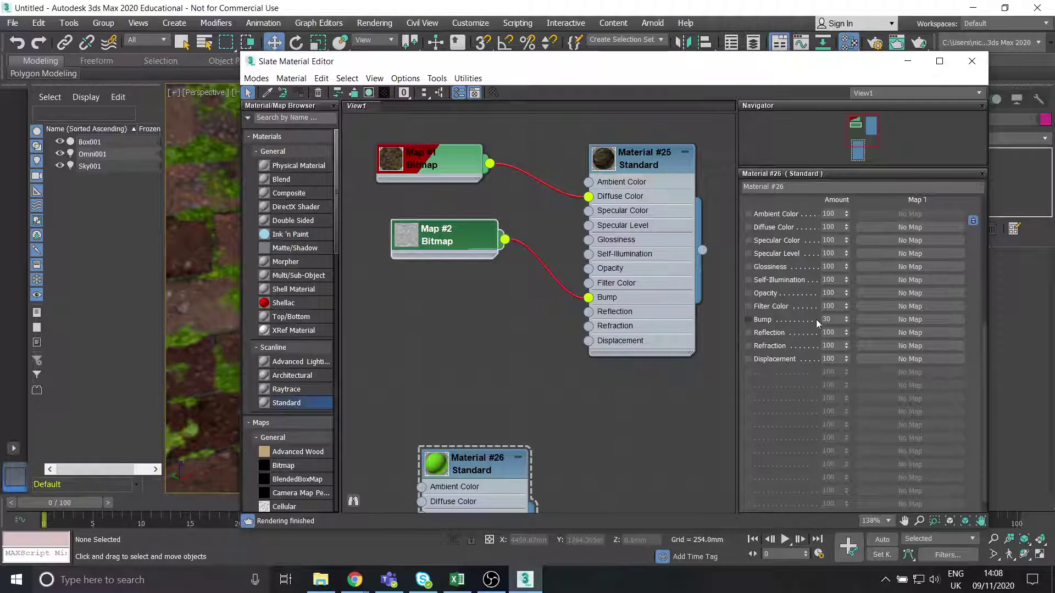
{"action": "left_click", "coordinate": [832, 319]}
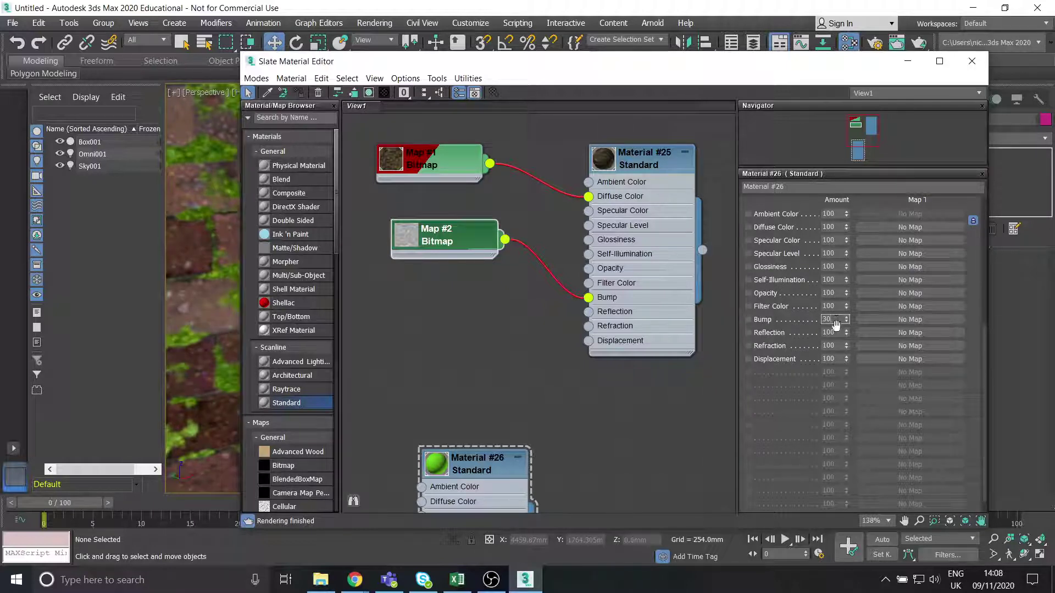
{"action": "double_click", "coordinate": [833, 319]}
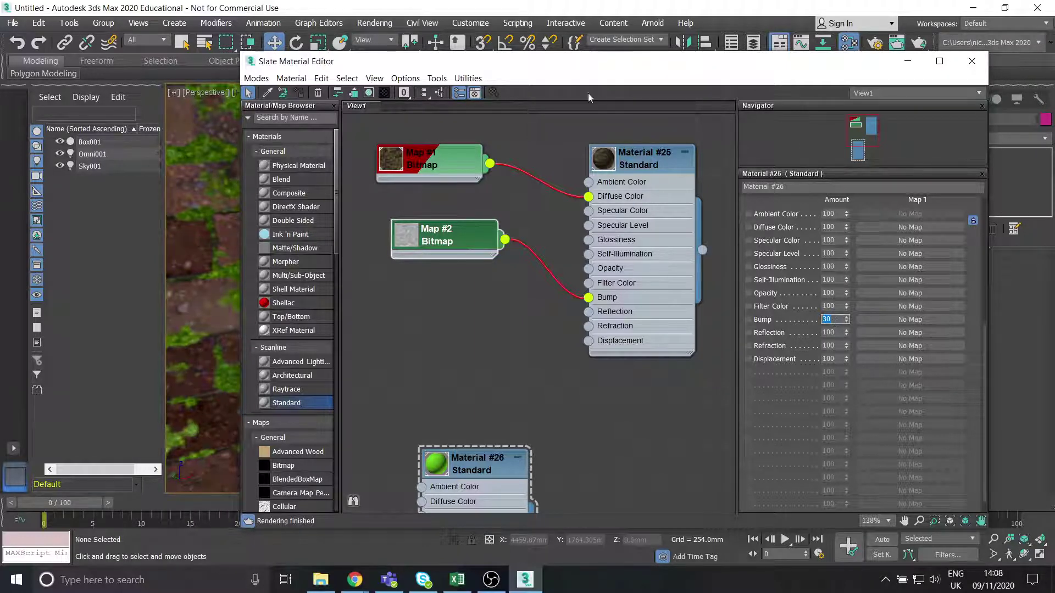
{"action": "left_click_drag", "start_coordinate": [637, 68], "coordinate": [599, 62]}
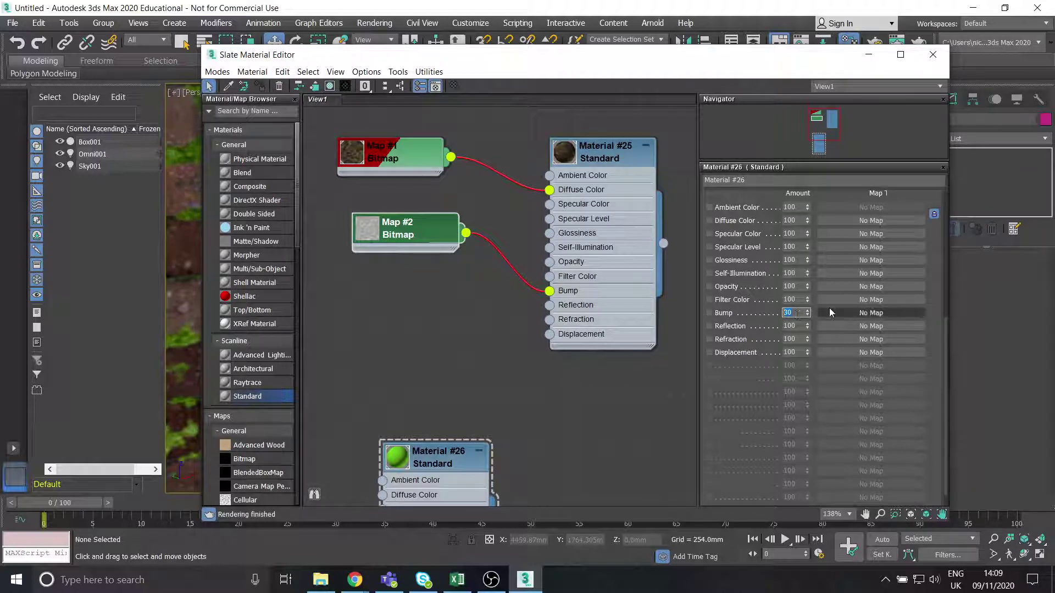
{"action": "left_click_drag", "start_coordinate": [627, 55], "coordinate": [1054, 77]}
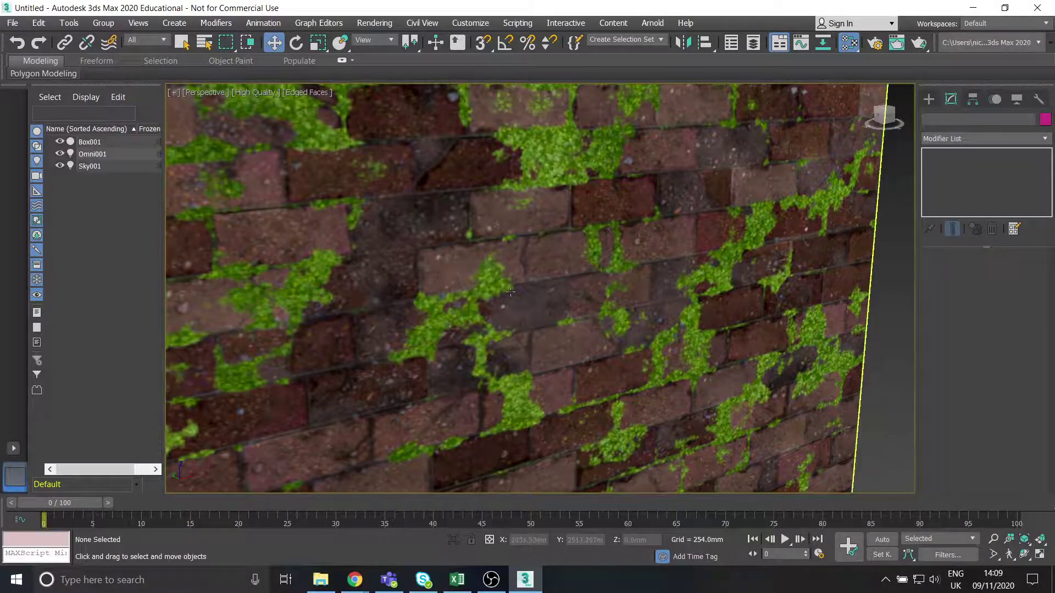
Pan and zoom out the Perspective view to show the mossy brick face beside the green side.
{"action": "middle_click_drag", "start_coordinate": [510, 292], "coordinate": [675, 253]}
{"action": "scroll", "coordinate": [675, 253], "scroll_direction": "down", "scroll_amount": 5}
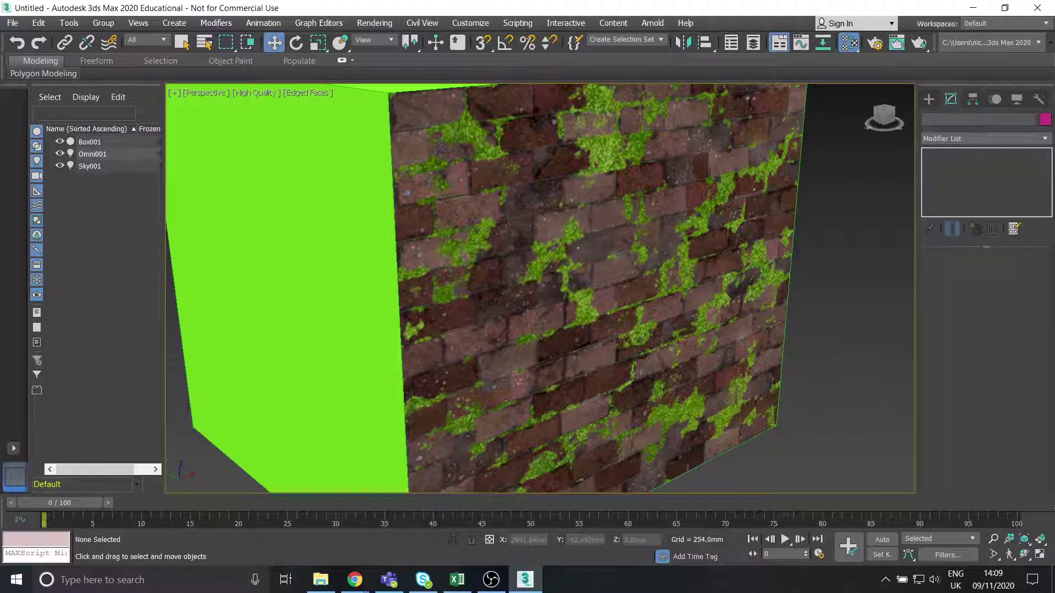
{"action": "key", "text": "m"}
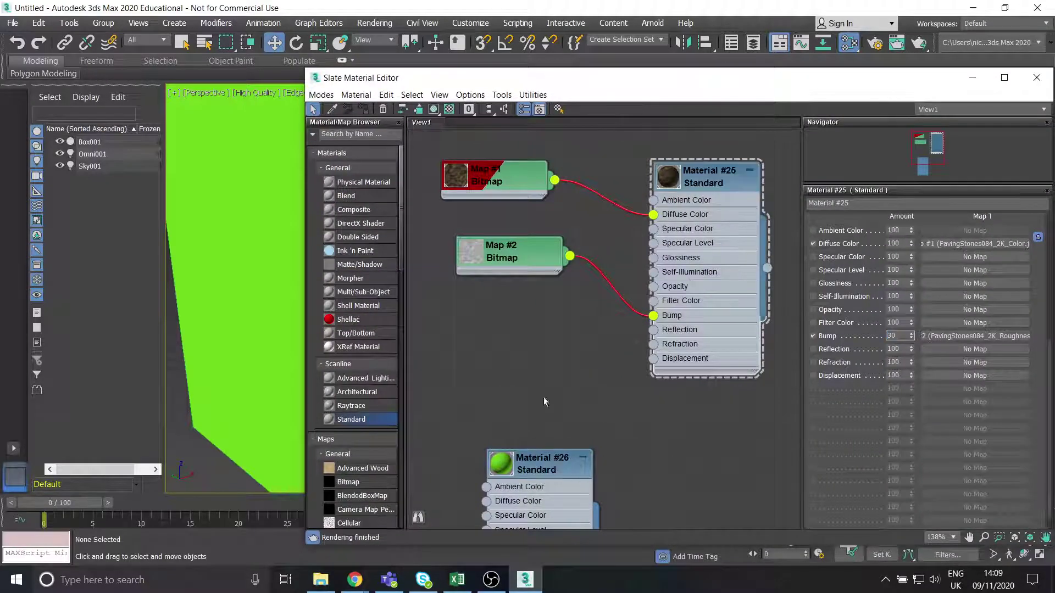
{"action": "left_click_drag", "start_coordinate": [540, 378], "coordinate": [553, 479]}
{"action": "left_click_drag", "start_coordinate": [711, 185], "coordinate": [707, 191]}
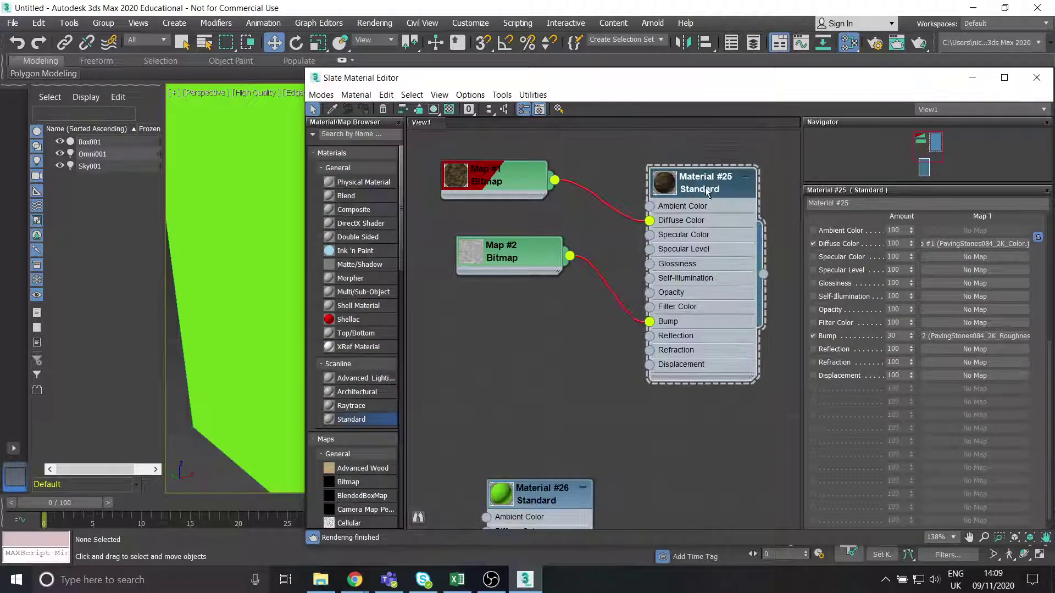
{"action": "key", "text": "m"}
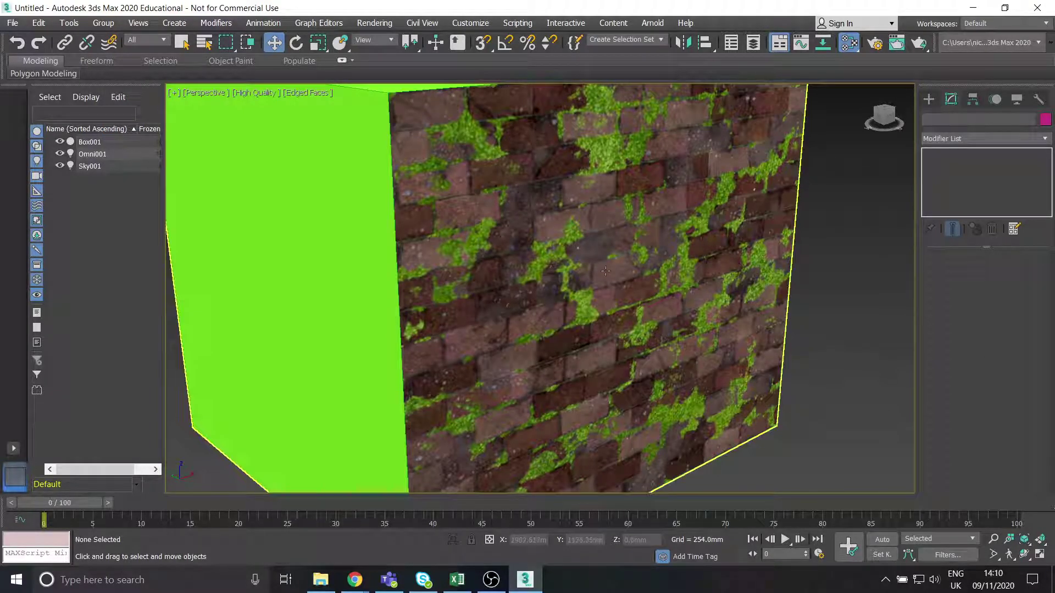
Reopen the Slate Material Editor and arrange it clear of the textures folder window.
{"action": "key", "text": "m"}
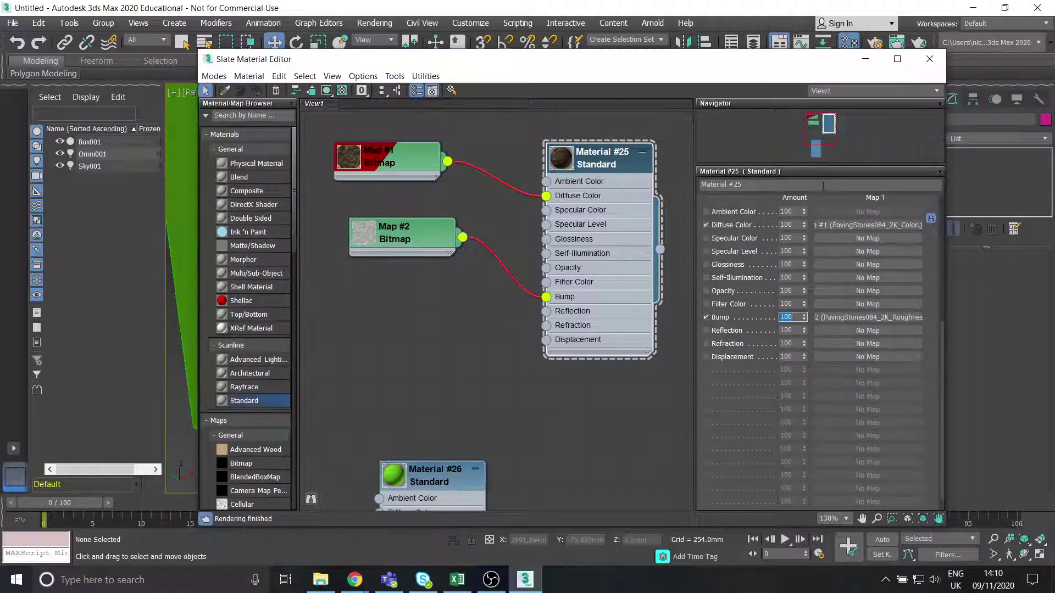
{"action": "left_click_drag", "start_coordinate": [755, 67], "coordinate": [817, 111]}
{"action": "left_click", "coordinate": [320, 580]}
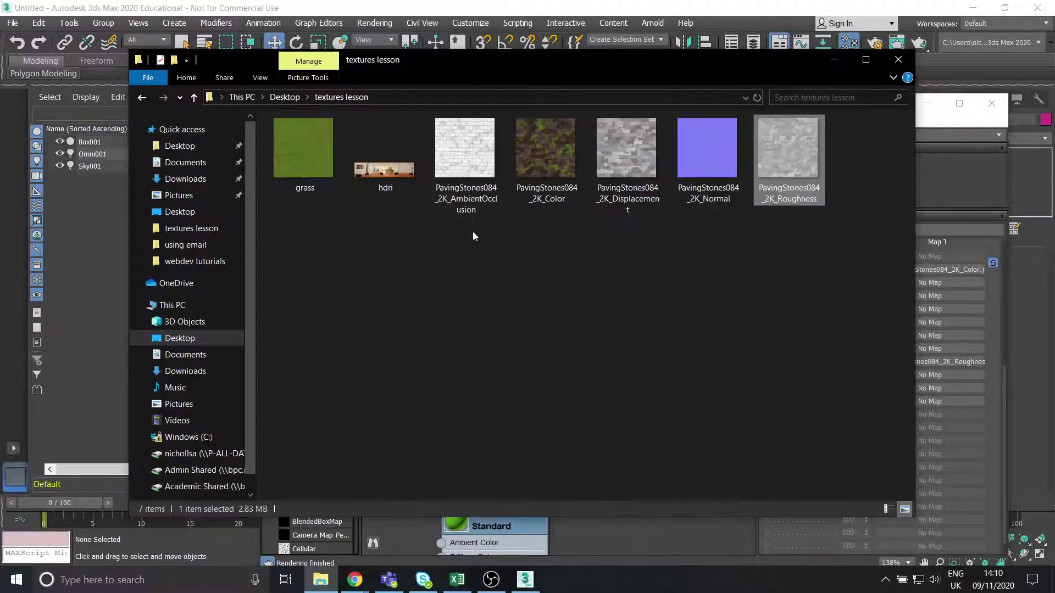
{"action": "left_click_drag", "start_coordinate": [677, 74], "coordinate": [656, 500]}
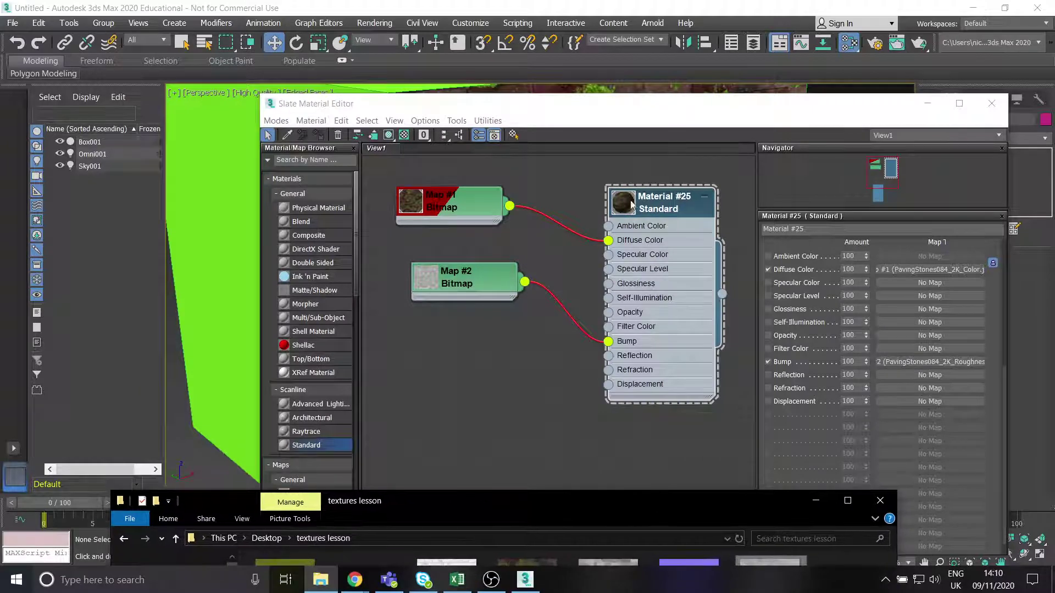
{"action": "left_click", "coordinate": [609, 230]}
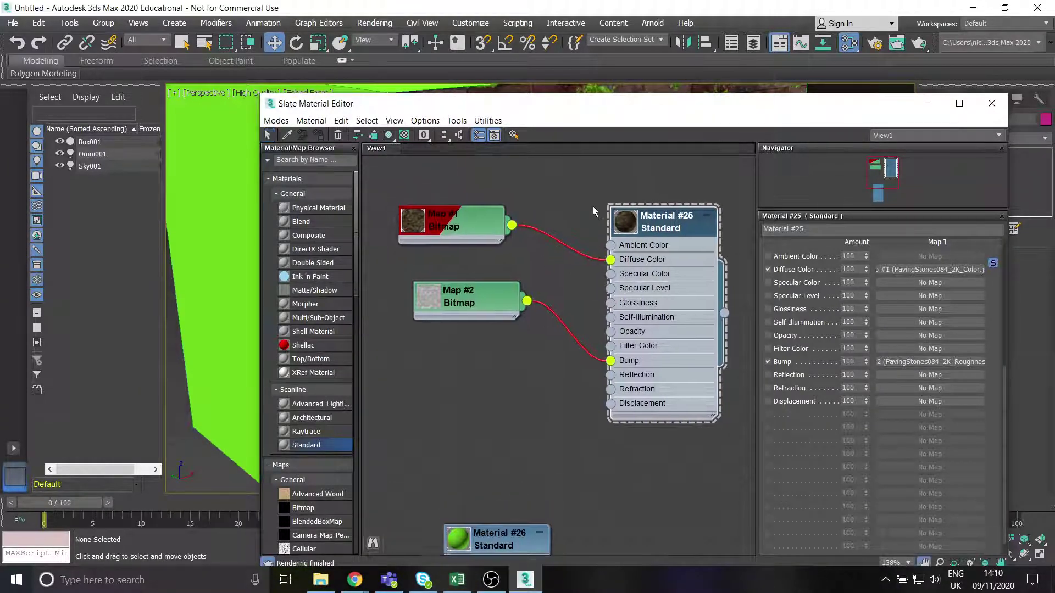
{"action": "middle_click_drag", "start_coordinate": [584, 196], "coordinate": [605, 315]}
Wire a Bitmap loading PavingStones084_2K_AmbientOcclusion into Ambient Color as Map #3.
{"action": "left_click_drag", "start_coordinate": [629, 345], "coordinate": [588, 247]}
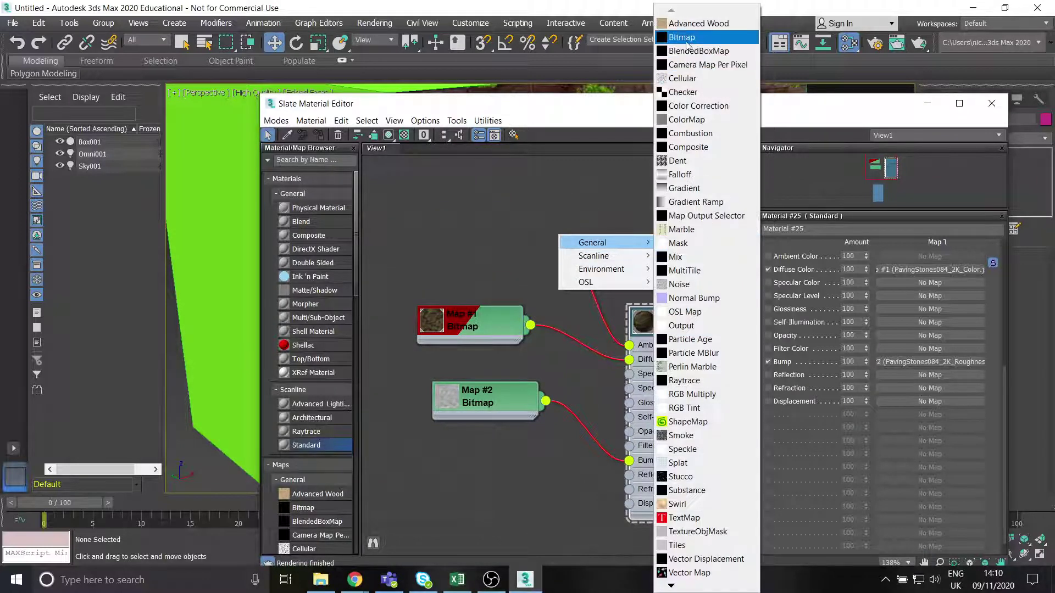
{"action": "left_click", "coordinate": [581, 179]}
{"action": "left_click", "coordinate": [313, 165]}
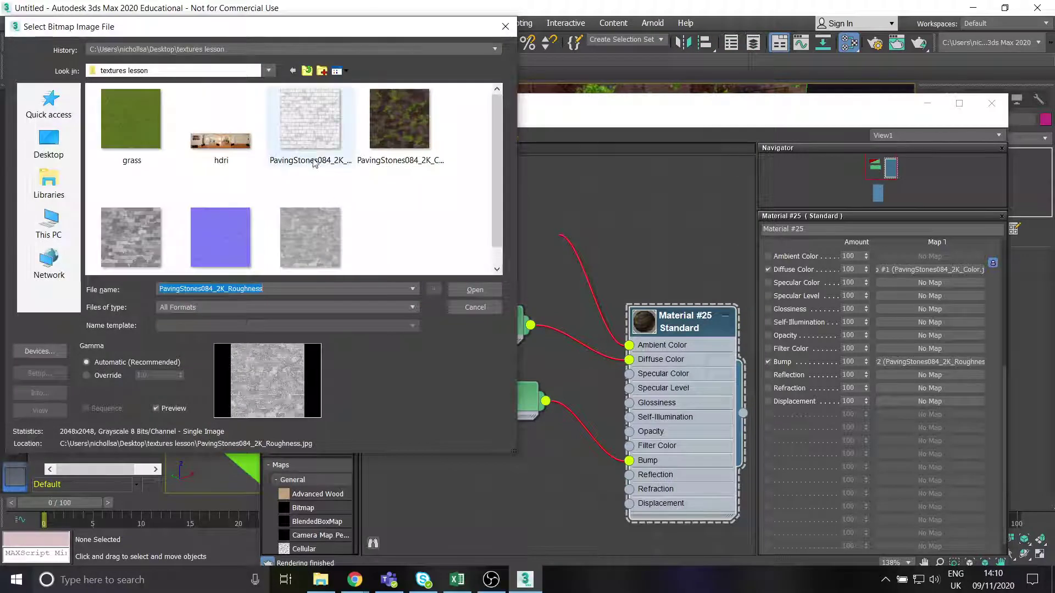
{"action": "double_click", "coordinate": [319, 121]}
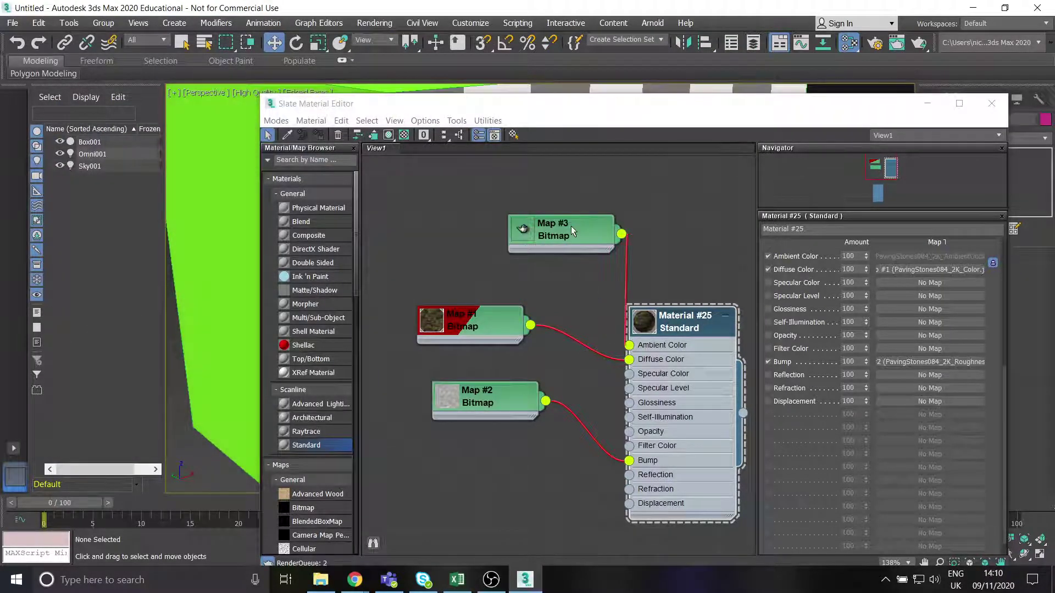
{"action": "left_click", "coordinate": [514, 220]}
{"action": "left_click_drag", "start_coordinate": [514, 220], "coordinate": [517, 226]}
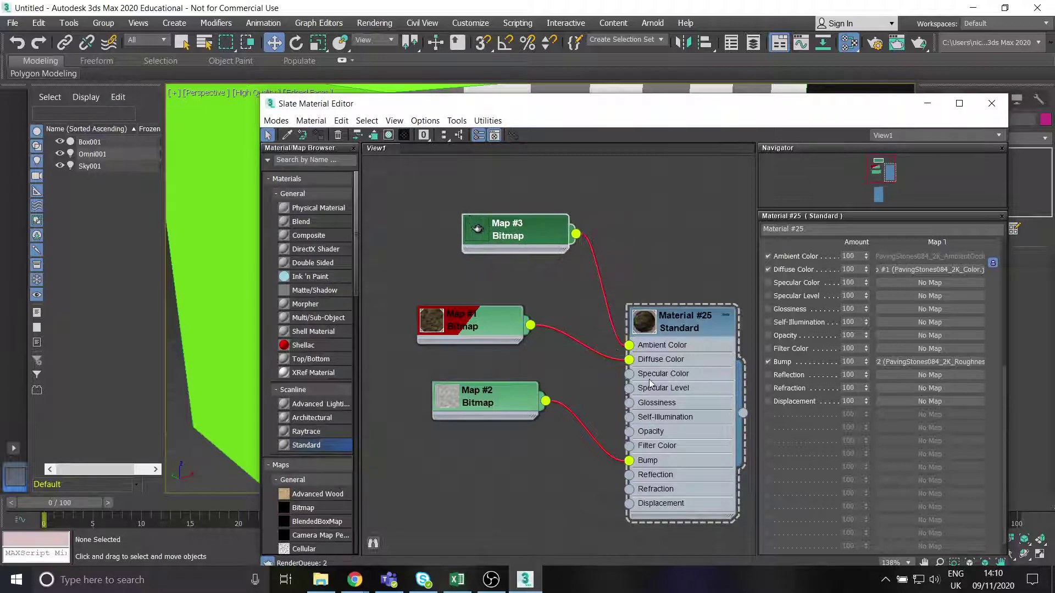
Rearrange the textures folder window and pan the node graph to reveal the Displacement input.
{"action": "left_click", "coordinate": [320, 580]}
{"action": "left_click_drag", "start_coordinate": [473, 499], "coordinate": [467, 91]}
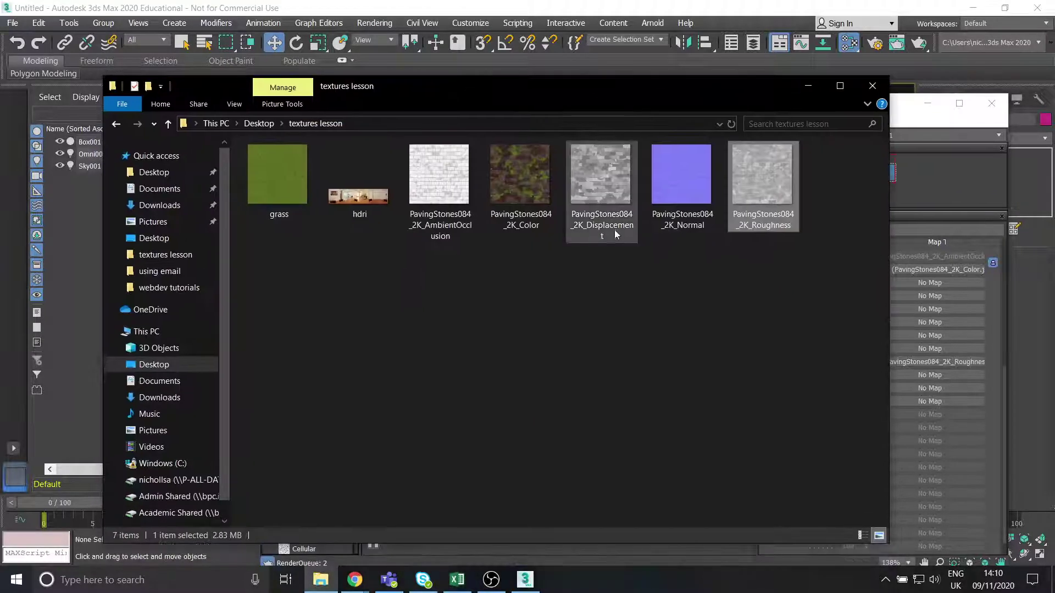
{"action": "left_click_drag", "start_coordinate": [618, 92], "coordinate": [599, 571]}
{"action": "left_click", "coordinate": [582, 452]}
{"action": "middle_click_drag", "start_coordinate": [635, 513], "coordinate": [636, 444]}
Wire a Bitmap loading PavingStones084_2K_Displacement into Material #25's Displacement input.
{"action": "left_click_drag", "start_coordinate": [629, 435], "coordinate": [512, 420]}
{"action": "mouse_move", "coordinate": [534, 430]}
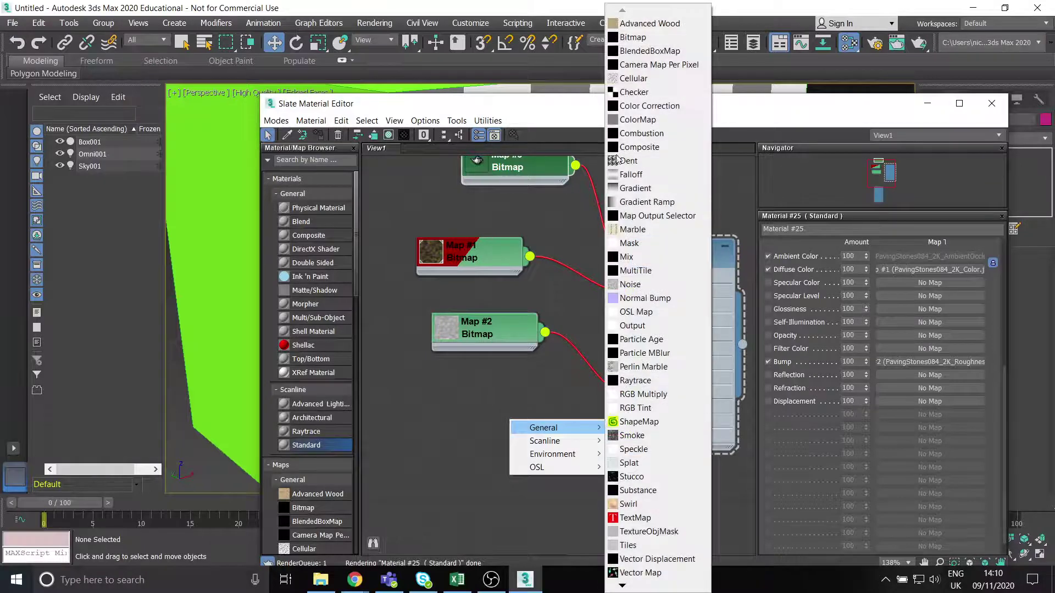
{"action": "left_click", "coordinate": [633, 37]}
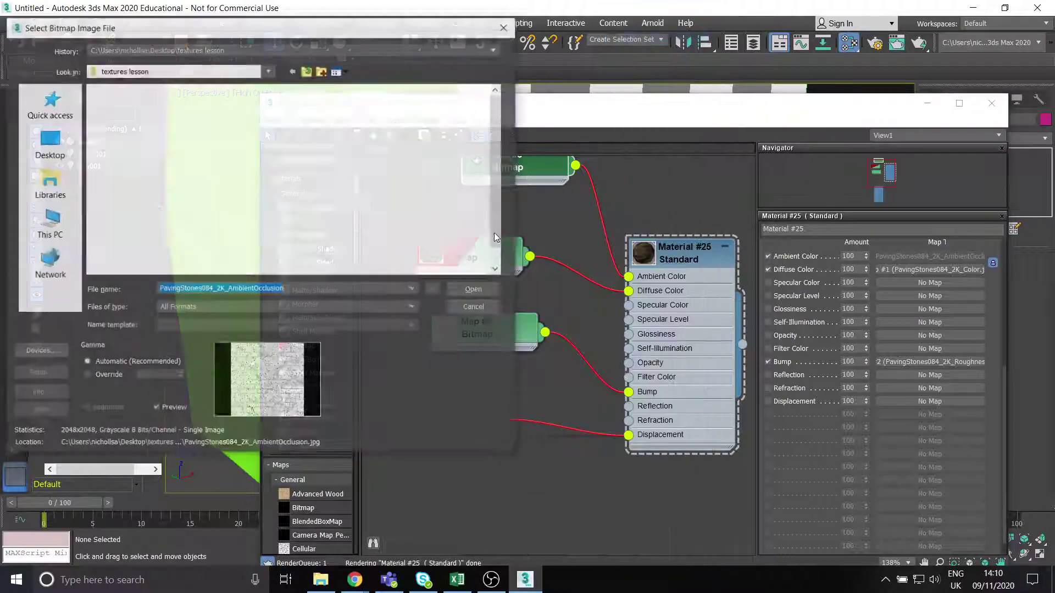
{"action": "left_click", "coordinate": [318, 232]}
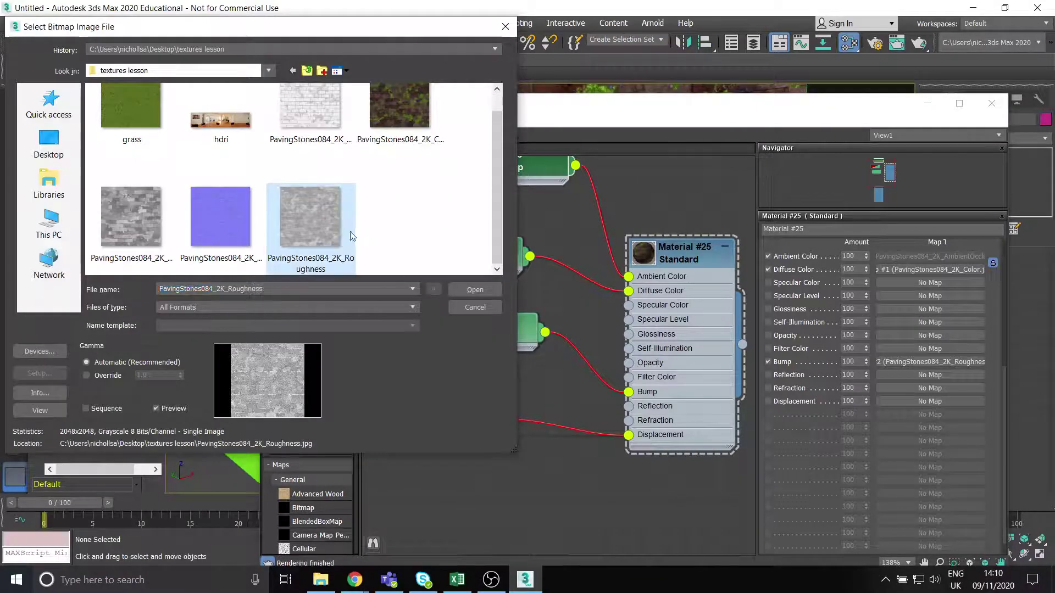
{"action": "left_click", "coordinate": [146, 226]}
{"action": "left_click", "coordinate": [473, 290]}
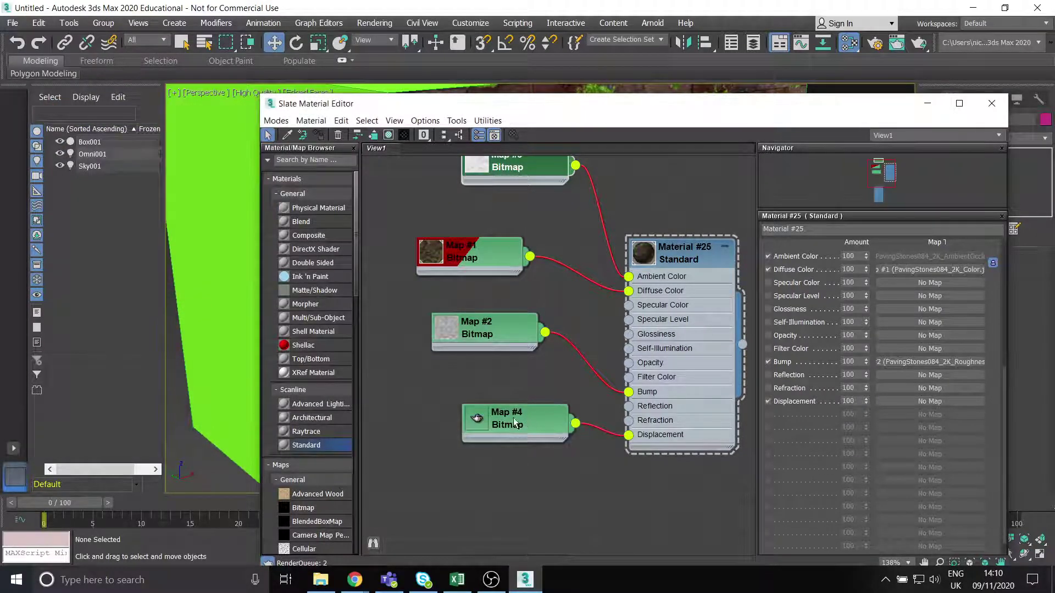
Tidy the layout of the Map #1–#4 nodes and shift the editor window.
{"action": "left_click_drag", "start_coordinate": [506, 421], "coordinate": [476, 435]}
{"action": "left_click_drag", "start_coordinate": [513, 335], "coordinate": [496, 365]}
{"action": "left_click_drag", "start_coordinate": [497, 266], "coordinate": [497, 296]}
{"action": "left_click_drag", "start_coordinate": [546, 173], "coordinate": [500, 217]}
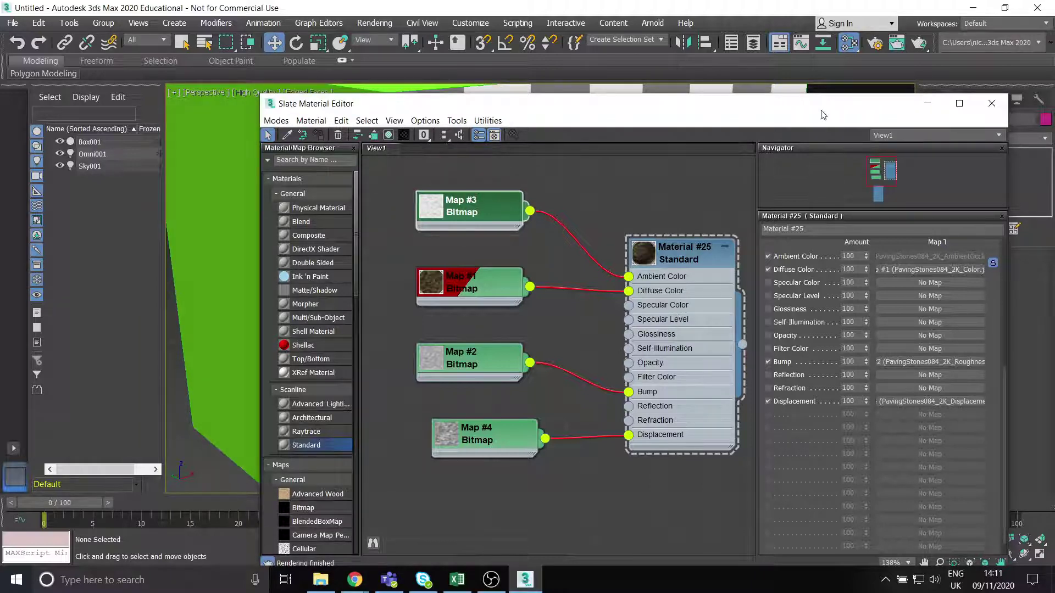
{"action": "left_click_drag", "start_coordinate": [822, 105], "coordinate": [728, 80]}
{"action": "left_click", "coordinate": [895, 81]}
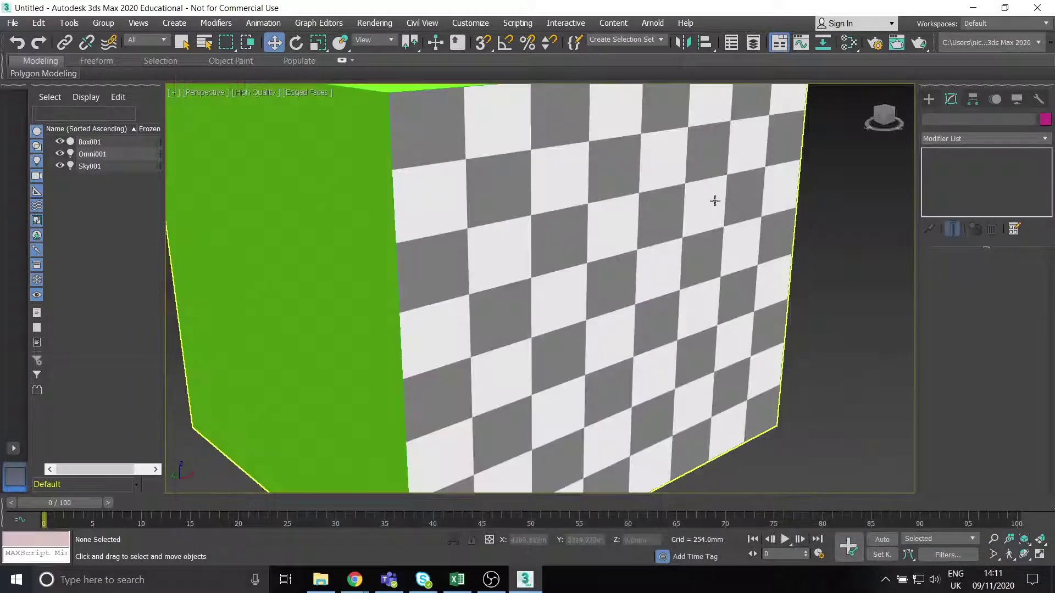
{"action": "scroll", "coordinate": [685, 279], "scroll_direction": "down", "scroll_amount": 5}
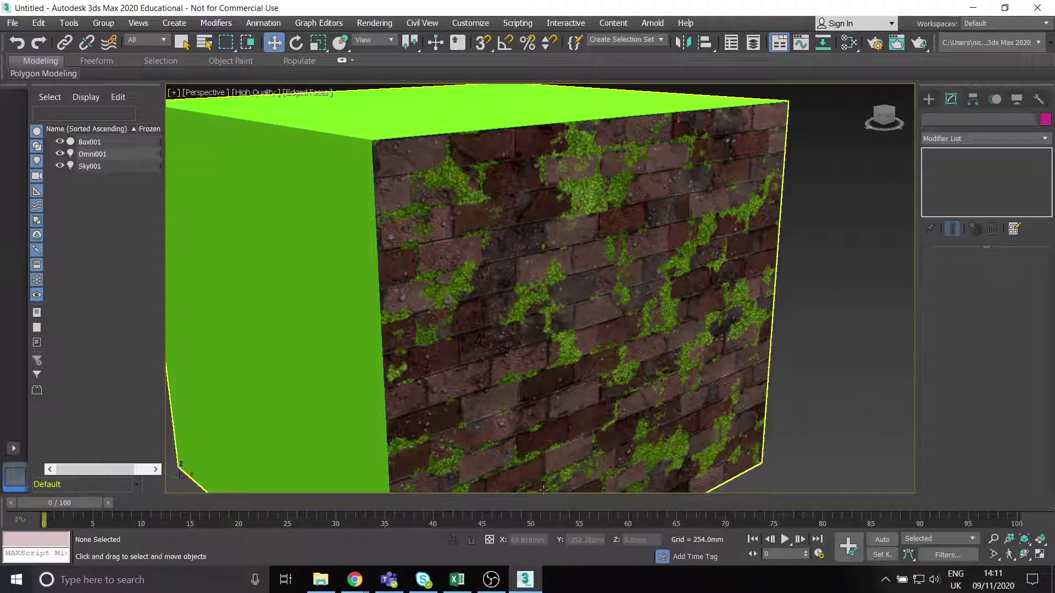
{"action": "scroll", "coordinate": [543, 489], "scroll_direction": "down", "scroll_amount": 5}
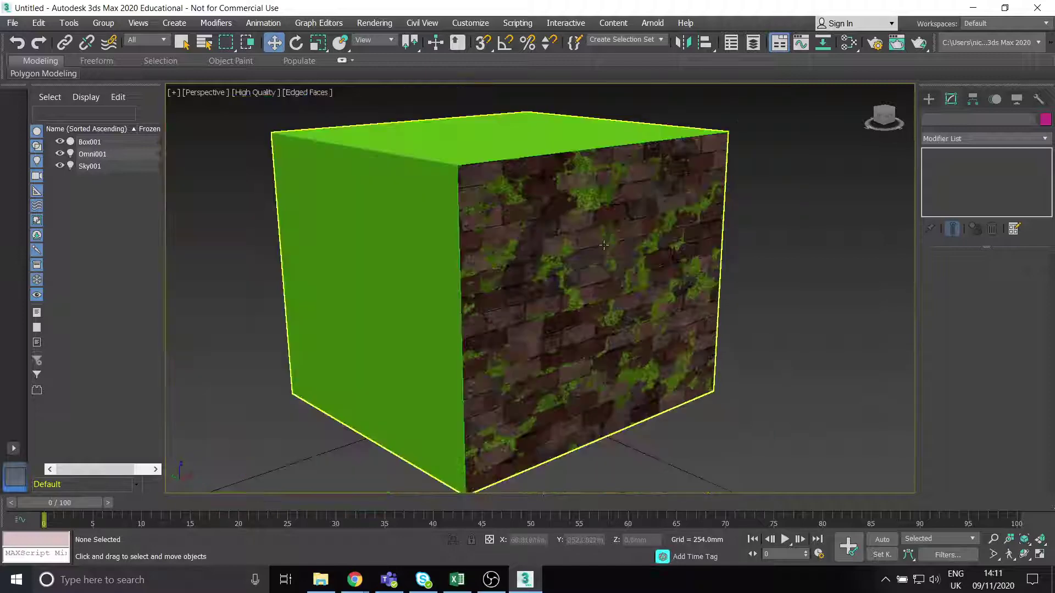
{"action": "middle_click_drag", "start_coordinate": [627, 264], "coordinate": [619, 316]}
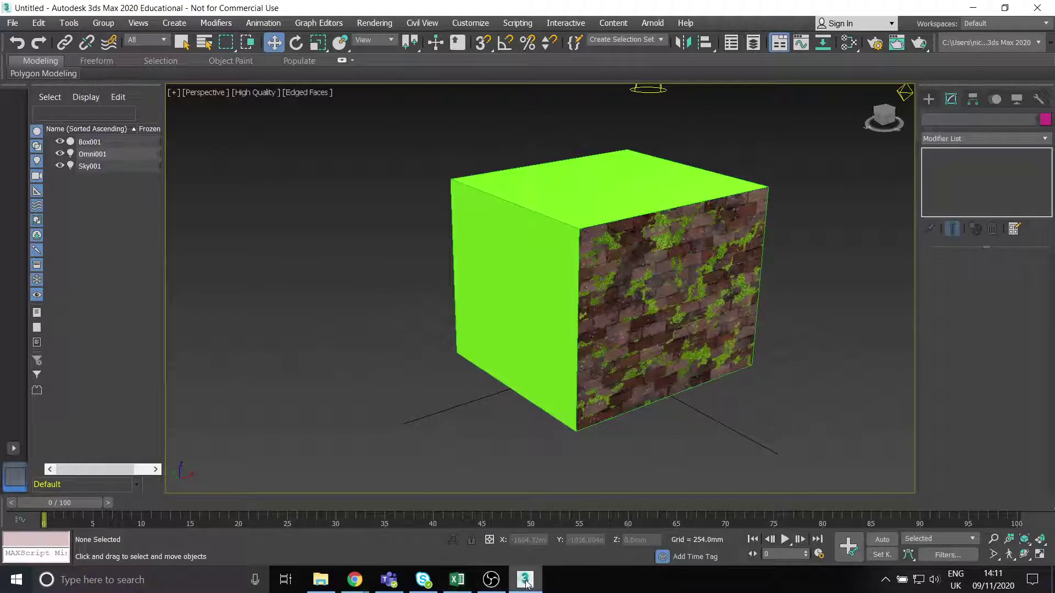
{"action": "left_click", "coordinate": [526, 586]}
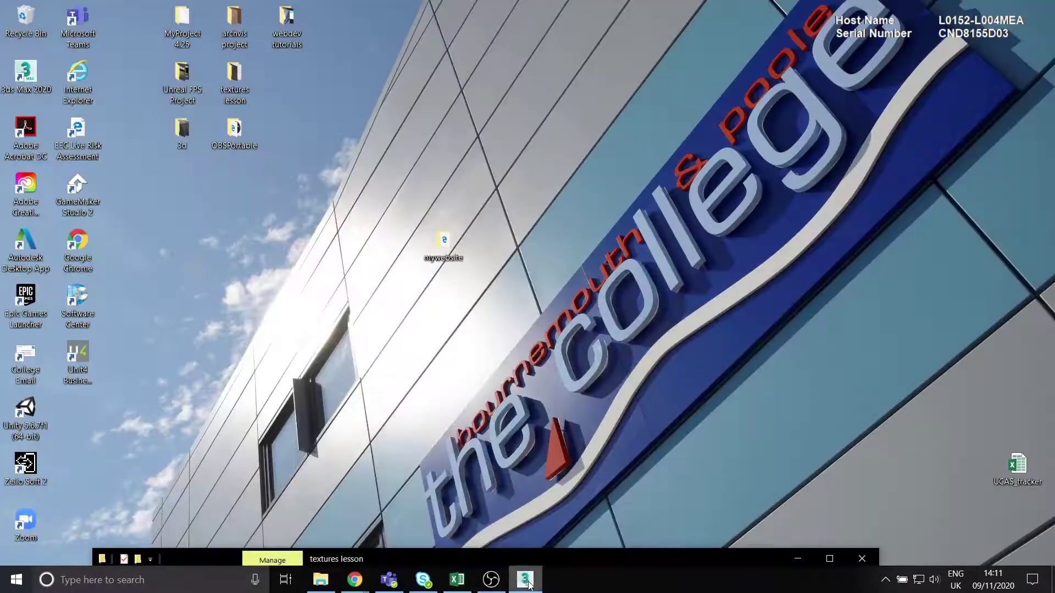
{"action": "left_click", "coordinate": [525, 584]}
{"action": "left_click", "coordinate": [525, 584]}
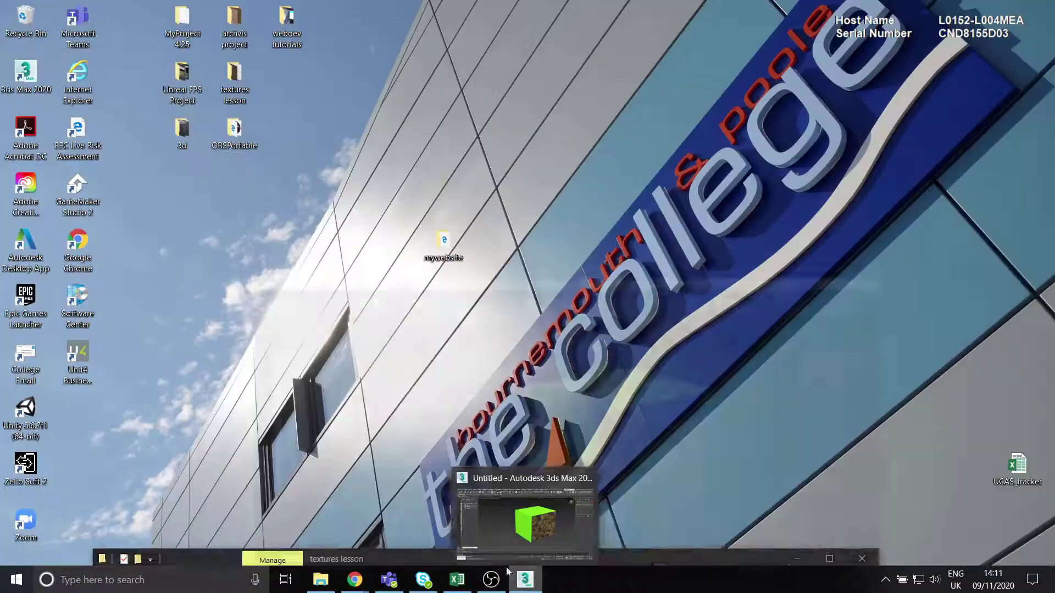
{"action": "left_click", "coordinate": [414, 558]}
{"action": "left_click_drag", "start_coordinate": [440, 195], "coordinate": [416, 54]}
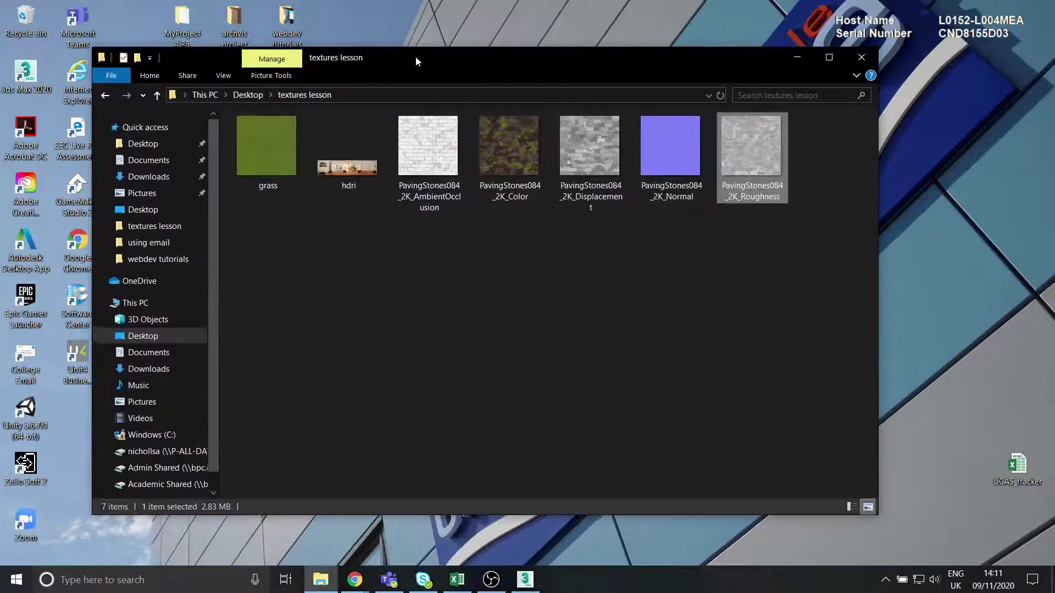
{"action": "left_click", "coordinate": [525, 581]}
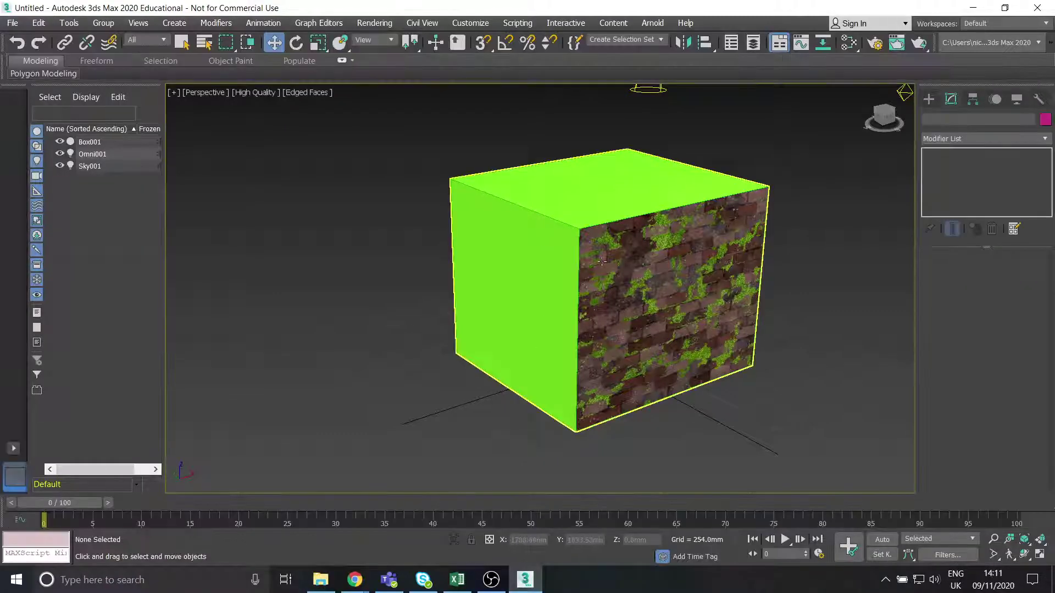
{"action": "middle_click_drag", "start_coordinate": [532, 263], "coordinate": [690, 156], "text": "alt"}
{"action": "scroll", "coordinate": [589, 302], "scroll_direction": "up", "scroll_amount": 8}
Select Box001 and assign the mossy paving-stone Material #25 to the entire box.
{"action": "left_click", "coordinate": [849, 42]}
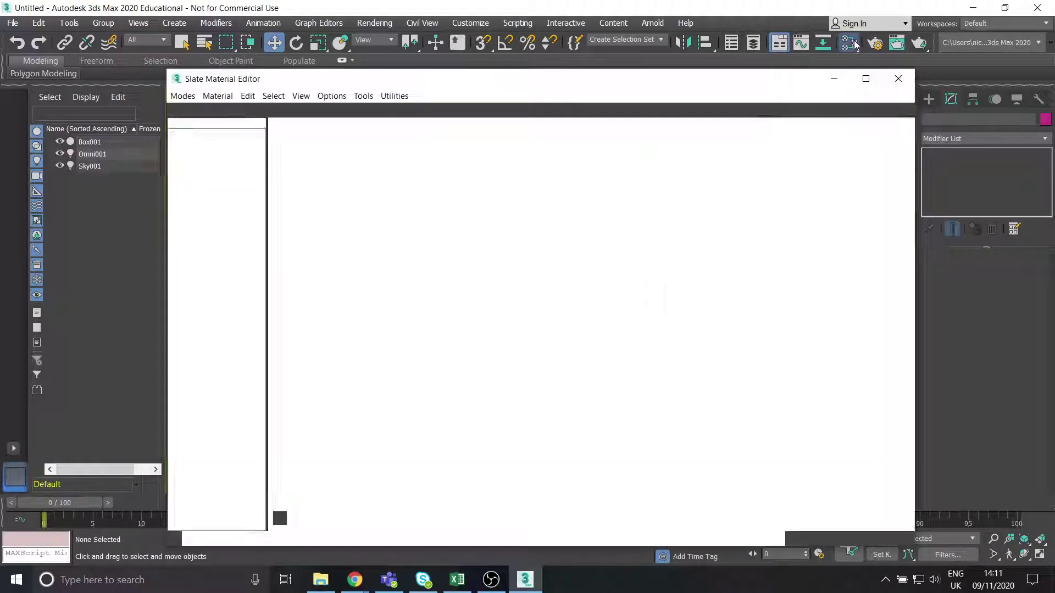
{"action": "left_click_drag", "start_coordinate": [528, 81], "coordinate": [663, 355]}
{"action": "left_click", "coordinate": [577, 214]}
{"action": "left_click", "coordinate": [569, 221]}
{"action": "scroll", "coordinate": [571, 231], "scroll_direction": "down", "scroll_amount": 5}
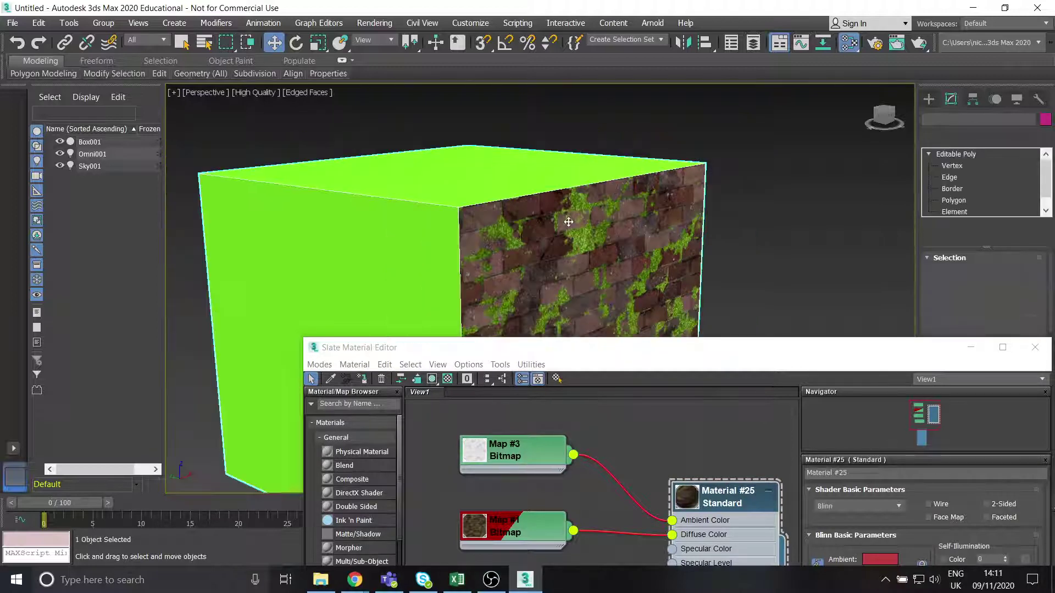
{"action": "left_click", "coordinate": [363, 378]}
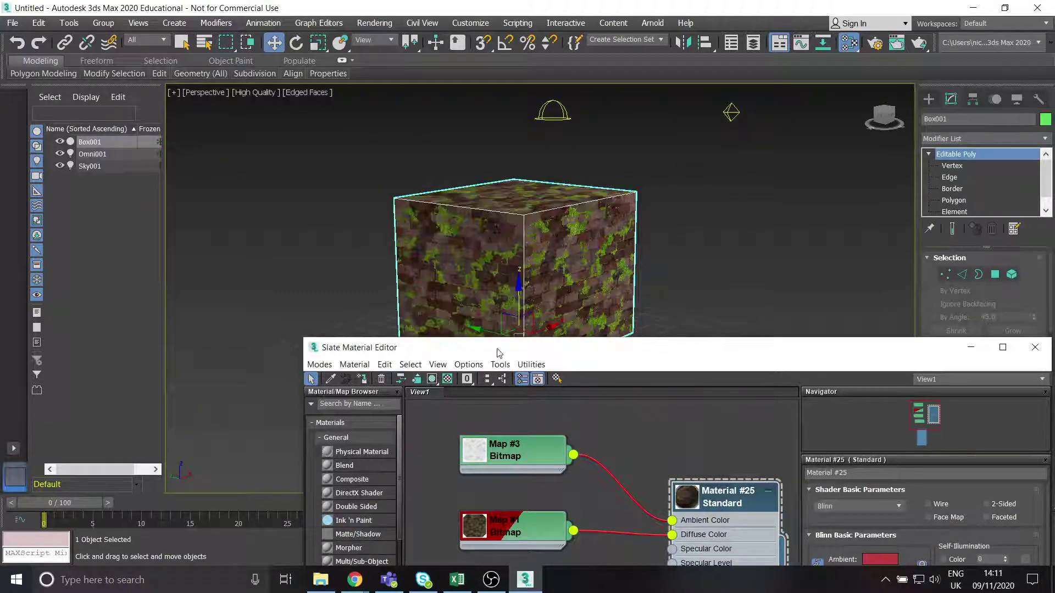
Nudge the Map #1 node, close the material editor, and deselect the box.
{"action": "left_click_drag", "start_coordinate": [648, 354], "coordinate": [438, 104]}
{"action": "middle_click_drag", "start_coordinate": [427, 313], "coordinate": [431, 314]}
{"action": "left_click_drag", "start_coordinate": [346, 284], "coordinate": [361, 284]}
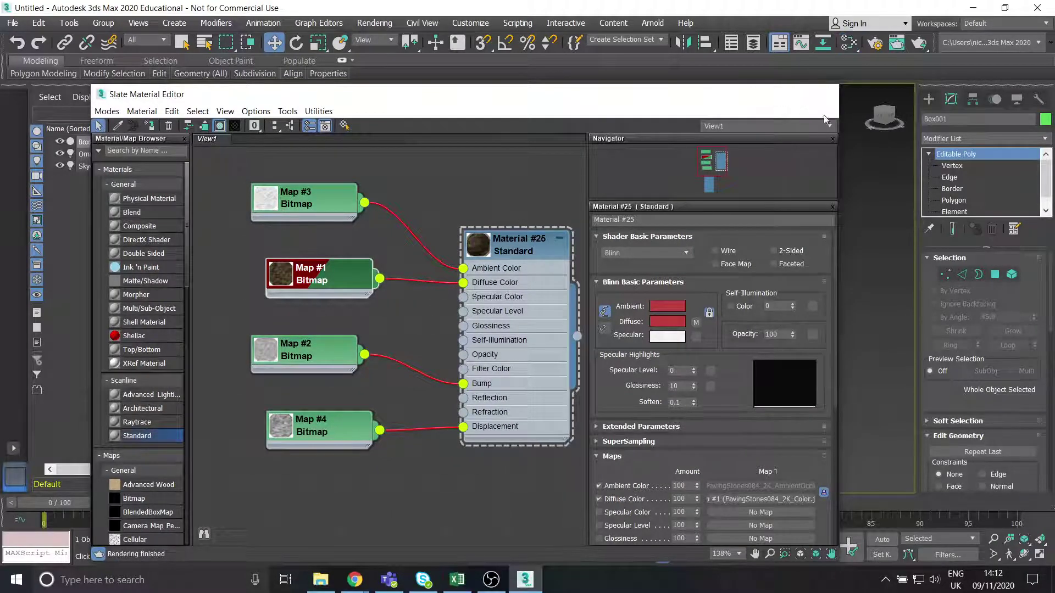
{"action": "left_click", "coordinate": [827, 94]}
{"action": "left_click", "coordinate": [683, 318]}
{"action": "scroll", "coordinate": [579, 278], "scroll_direction": "up", "scroll_amount": 5}
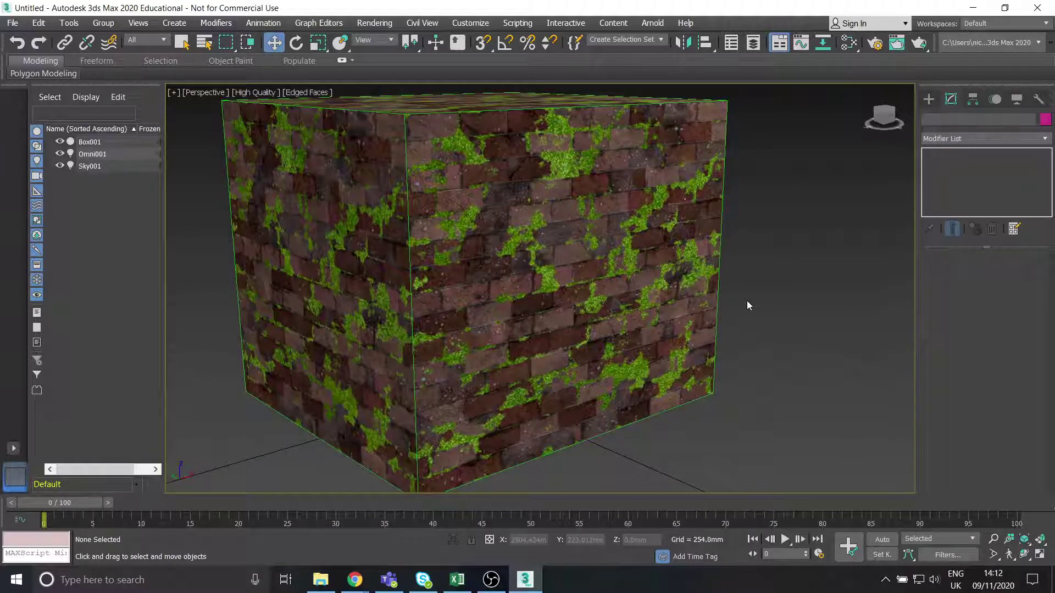
{"action": "key", "text": "alt+Tab"}
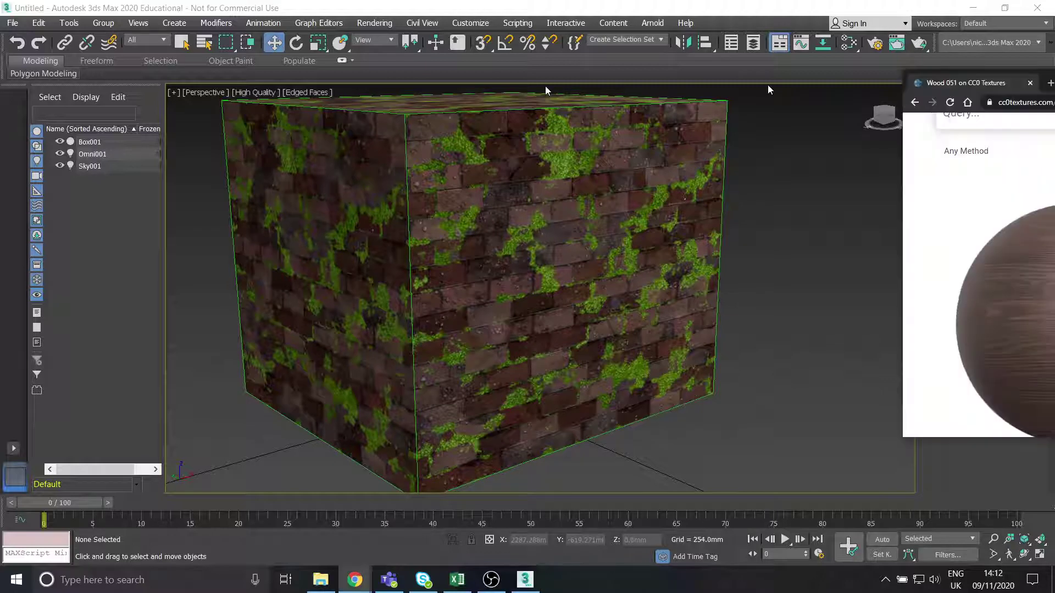
{"action": "double_click", "coordinate": [371, 85]}
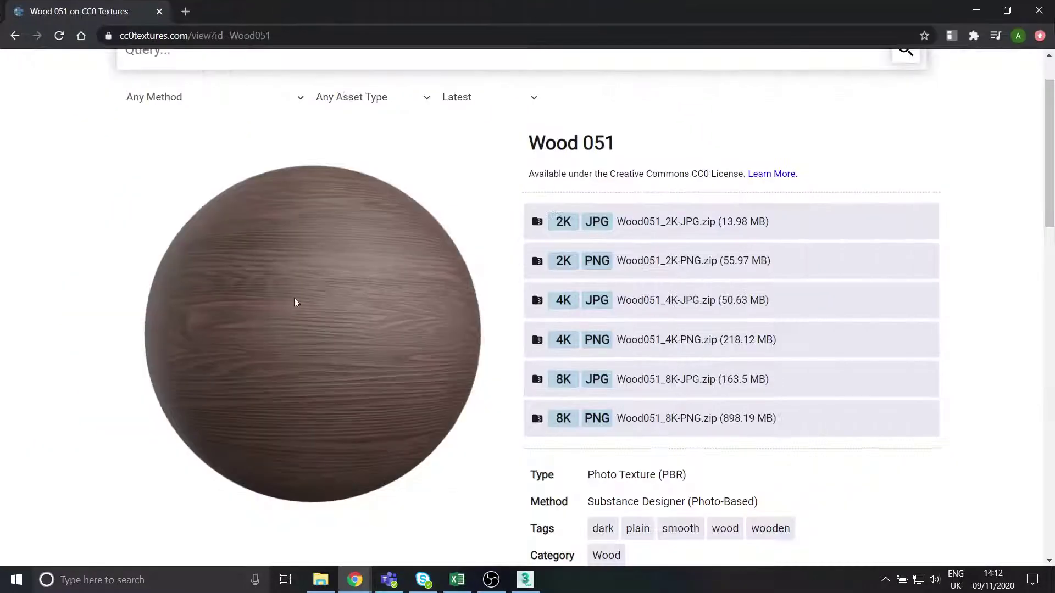
{"action": "left_click", "coordinate": [15, 36]}
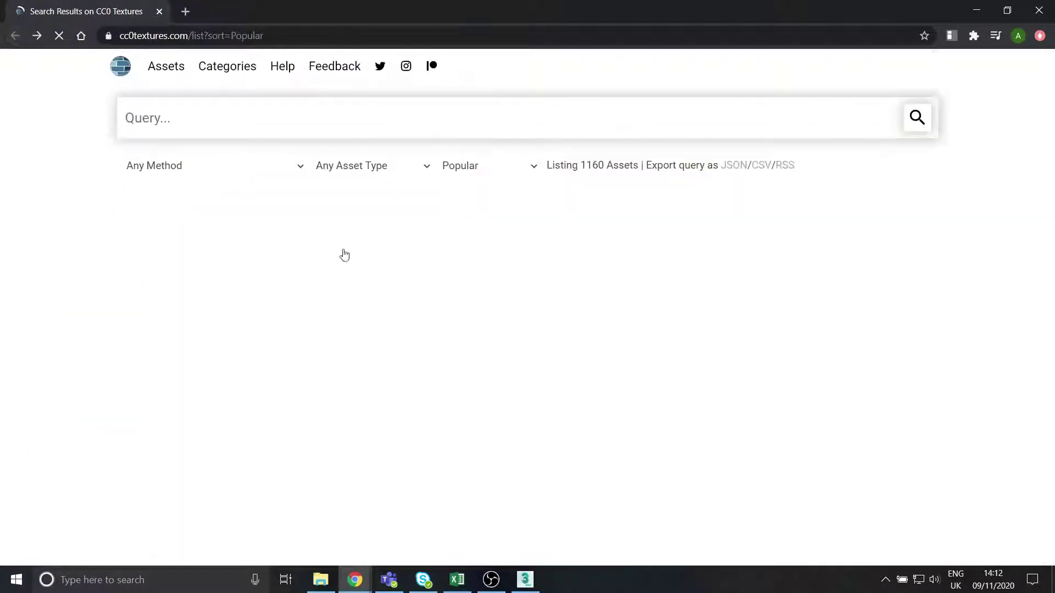
{"action": "scroll", "coordinate": [416, 196], "scroll_direction": "down", "scroll_amount": 1}
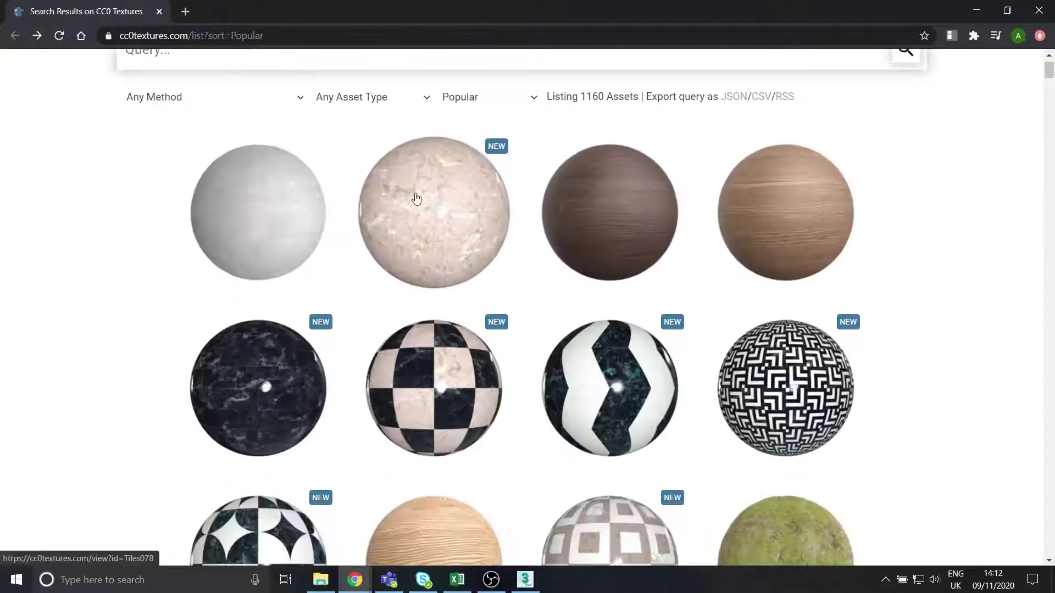
{"action": "scroll", "coordinate": [789, 216], "scroll_direction": "down", "scroll_amount": 8}
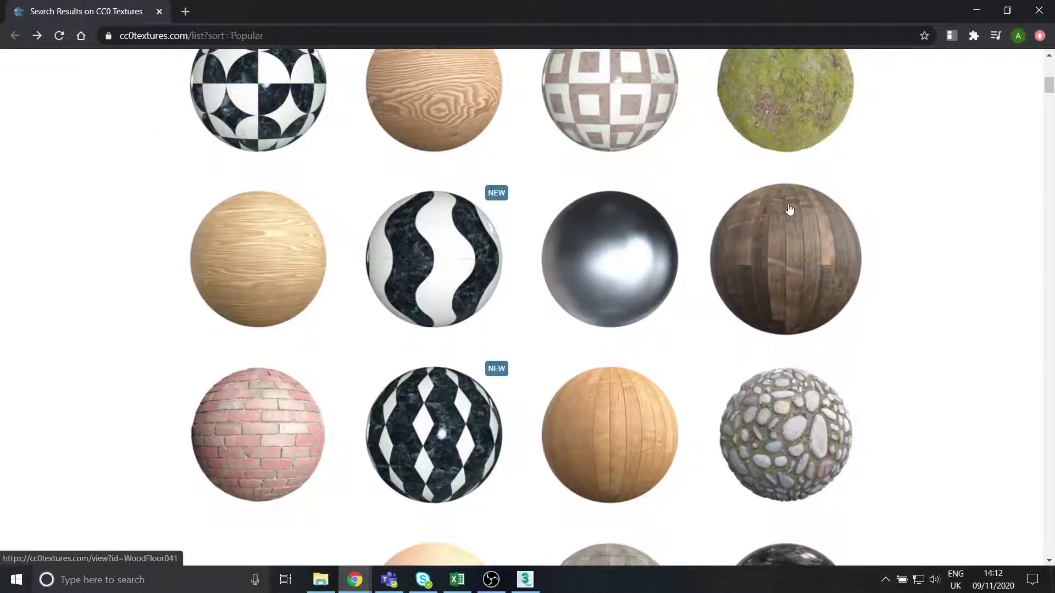
{"action": "scroll", "coordinate": [789, 216], "scroll_direction": "down", "scroll_amount": 3}
{"action": "scroll", "coordinate": [793, 257], "scroll_direction": "down", "scroll_amount": 7}
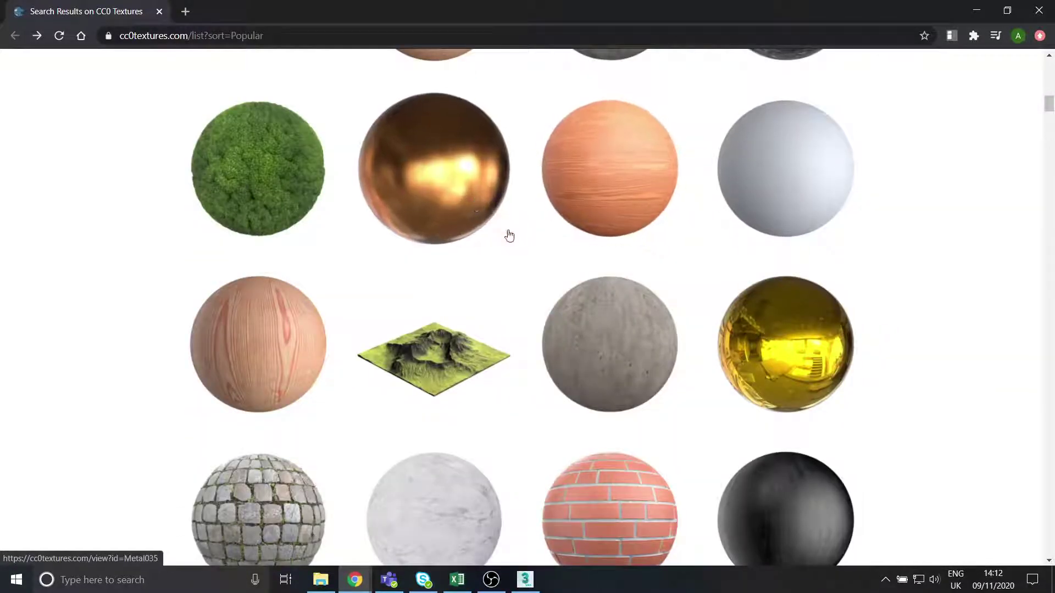
{"action": "scroll", "coordinate": [789, 334], "scroll_direction": "up", "scroll_amount": 10}
{"action": "scroll", "coordinate": [679, 357], "scroll_direction": "up", "scroll_amount": 6}
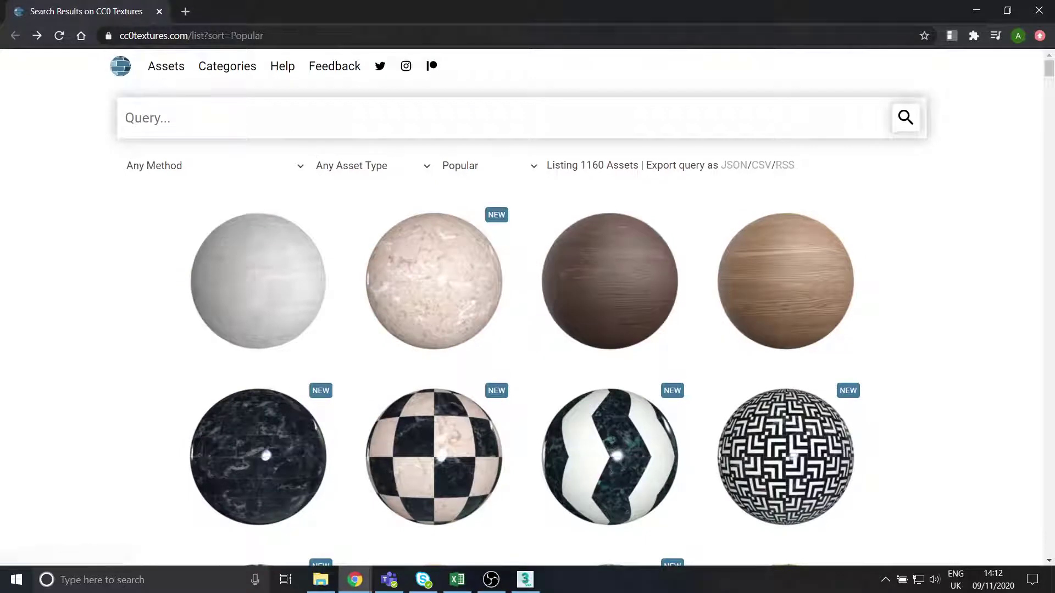
{"action": "left_click", "coordinate": [974, 11]}
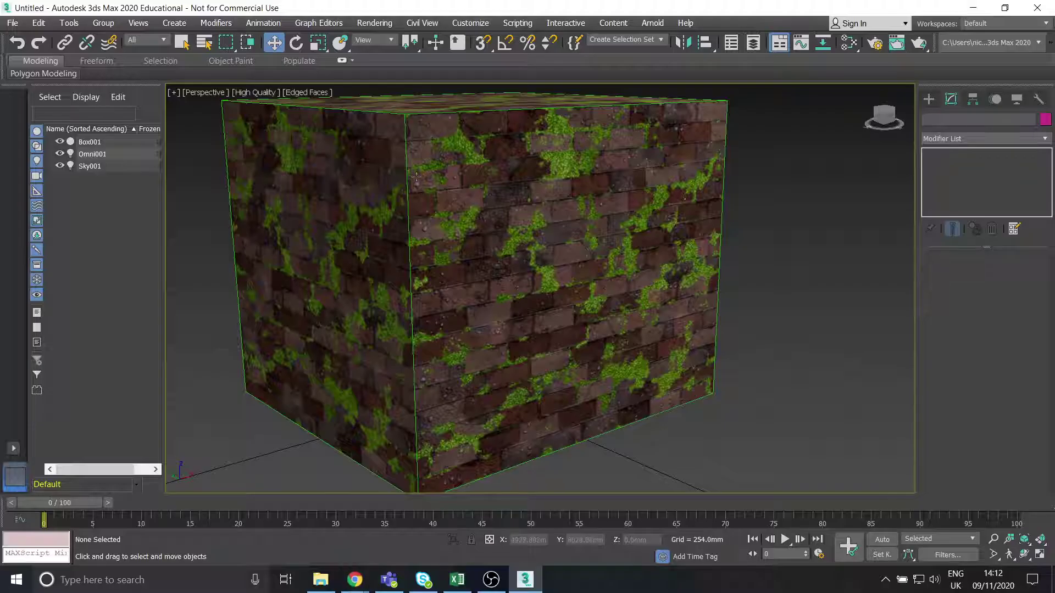